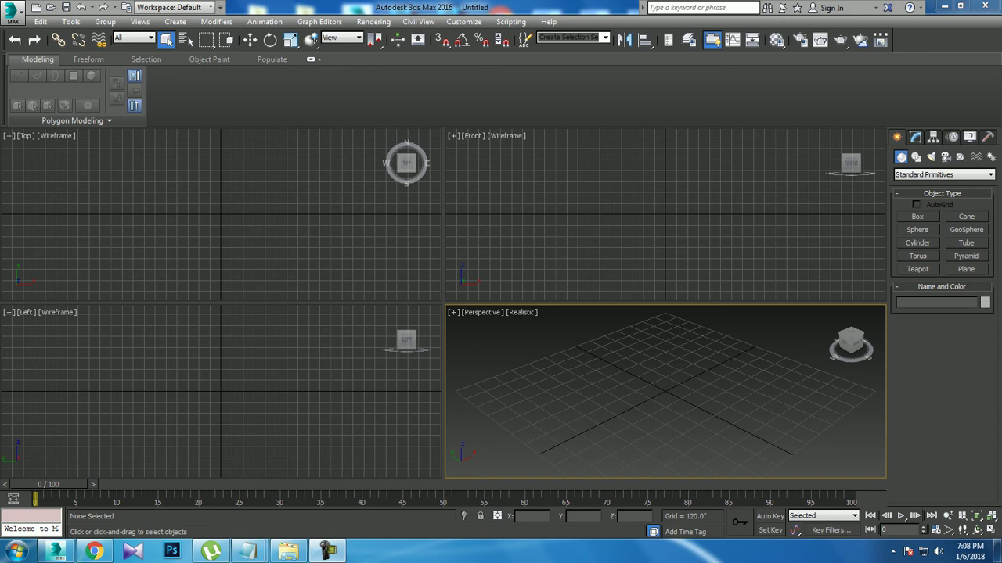
Launch Notepad and type 'In this tutorial we will Model and texture a stall in 3dsmax .( Part 1) Lets get sta'
{"action": "key", "text": "super+r"}
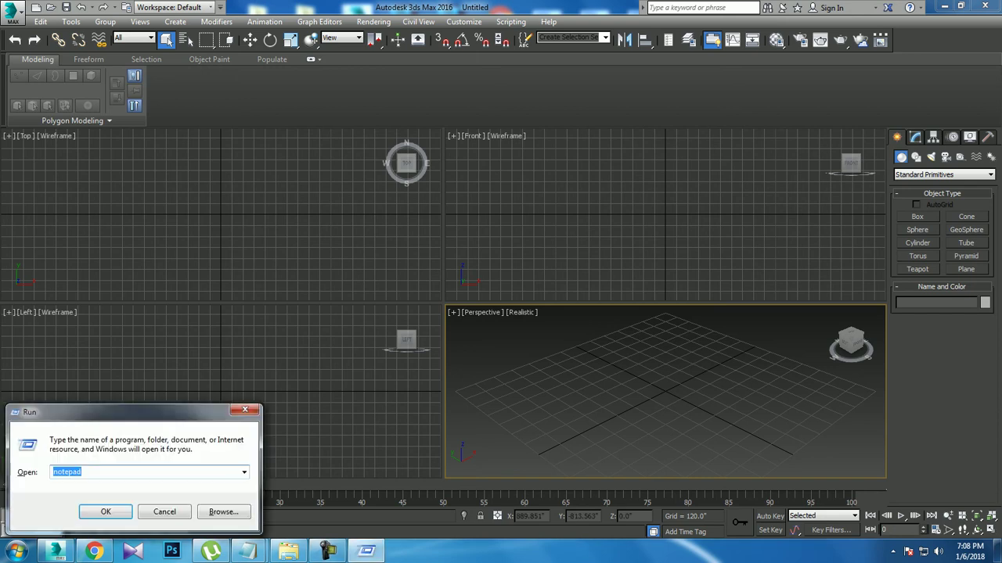
{"action": "key", "text": "Return"}
{"action": "type", "text": "In this tutorial we will Model and texture a stall in 3dsmax .( "}
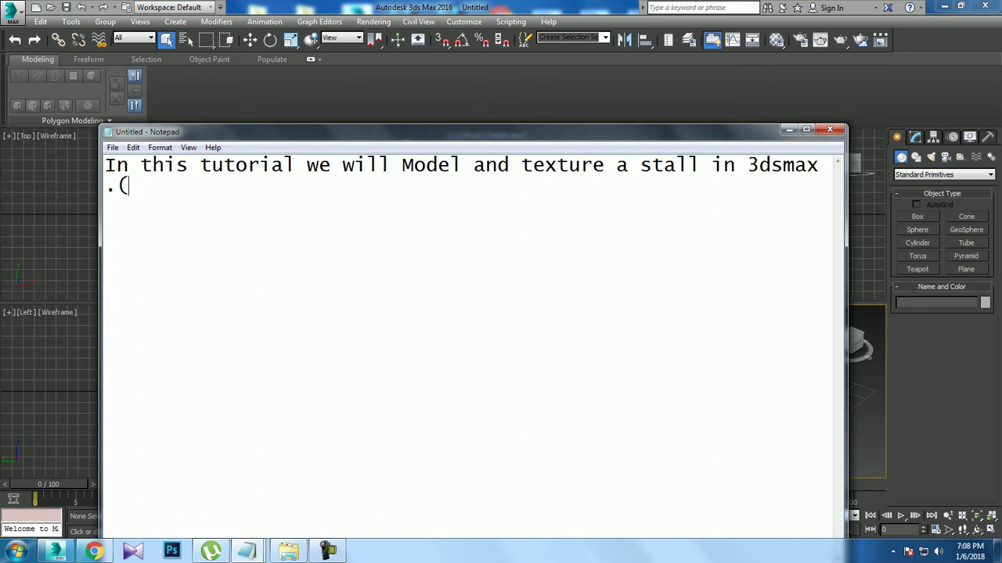
{"action": "type", "text": "Part 1)  L"}
{"action": "type", "text": "ets ge"}
{"action": "type", "text": "t started.."}
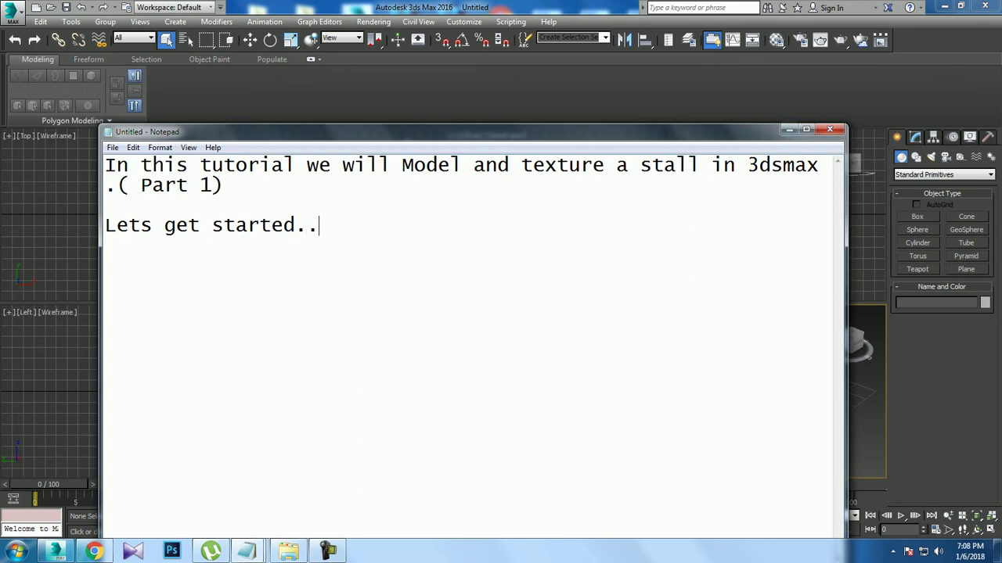
Open the stall reference image a8ea80b1d0fed2f045847cf0f827ed64.jpg from the Desktop with View Image File
{"action": "left_click", "coordinate": [789, 129]}
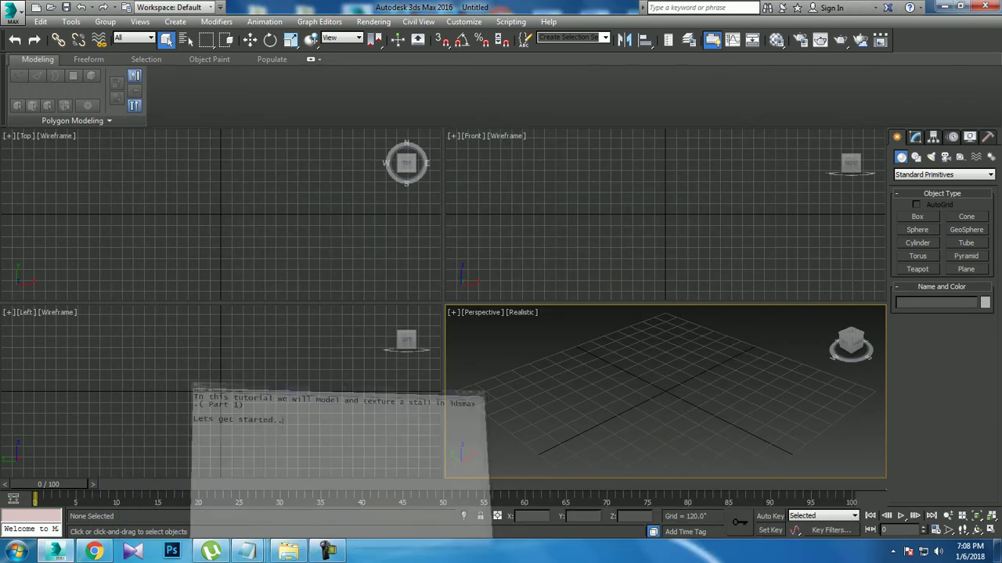
{"action": "left_click", "coordinate": [374, 21]}
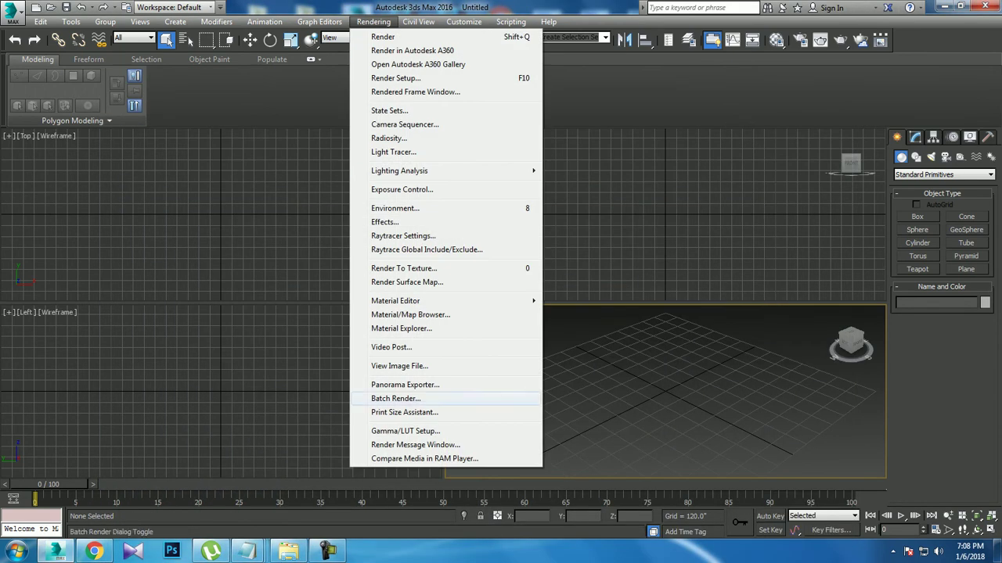
{"action": "left_click", "coordinate": [399, 366]}
{"action": "left_click", "coordinate": [42, 118]}
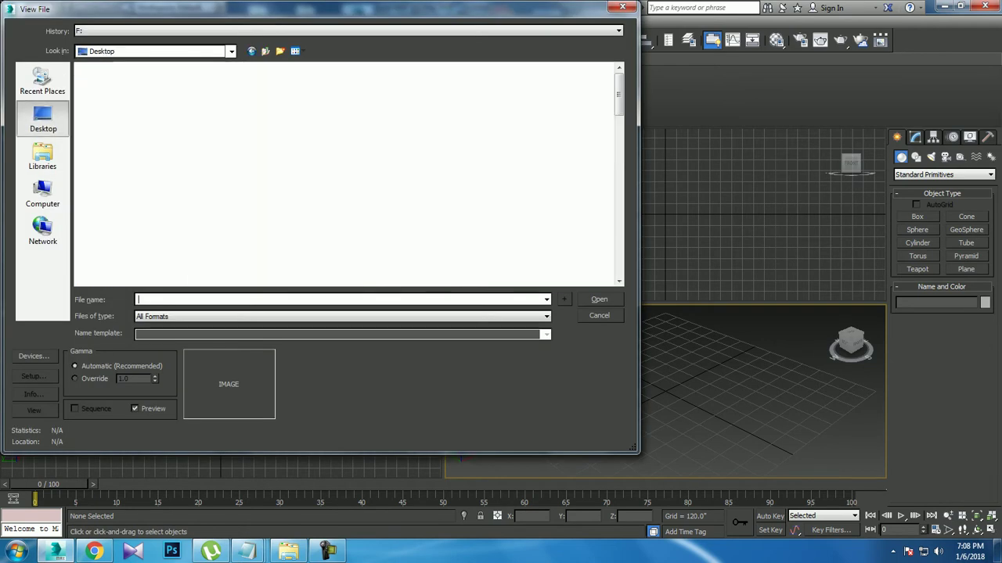
{"action": "scroll", "coordinate": [348, 172], "scroll_direction": "down", "scroll_amount": 5}
{"action": "left_click", "coordinate": [149, 77]}
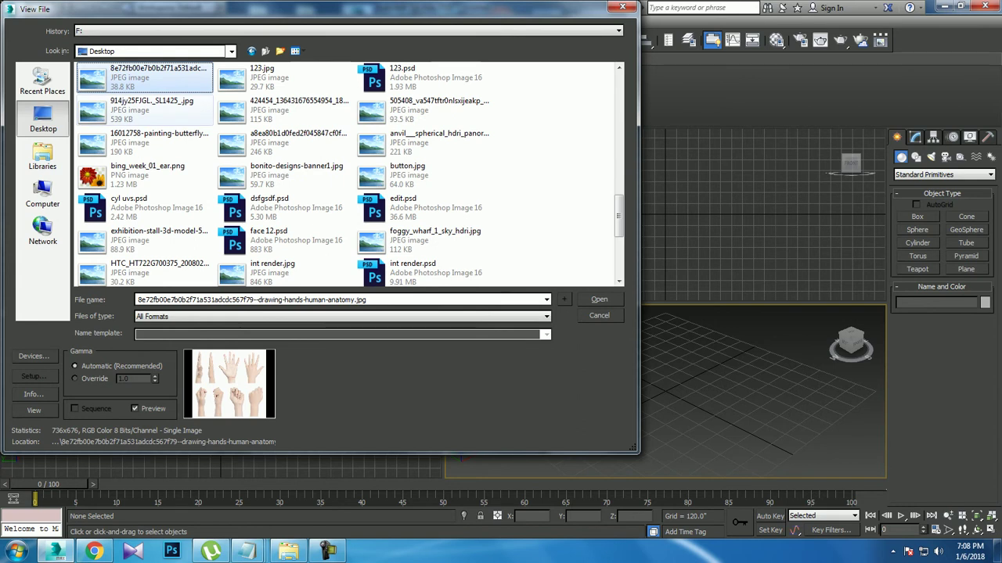
{"action": "left_click", "coordinate": [149, 109]}
{"action": "left_click", "coordinate": [149, 143]}
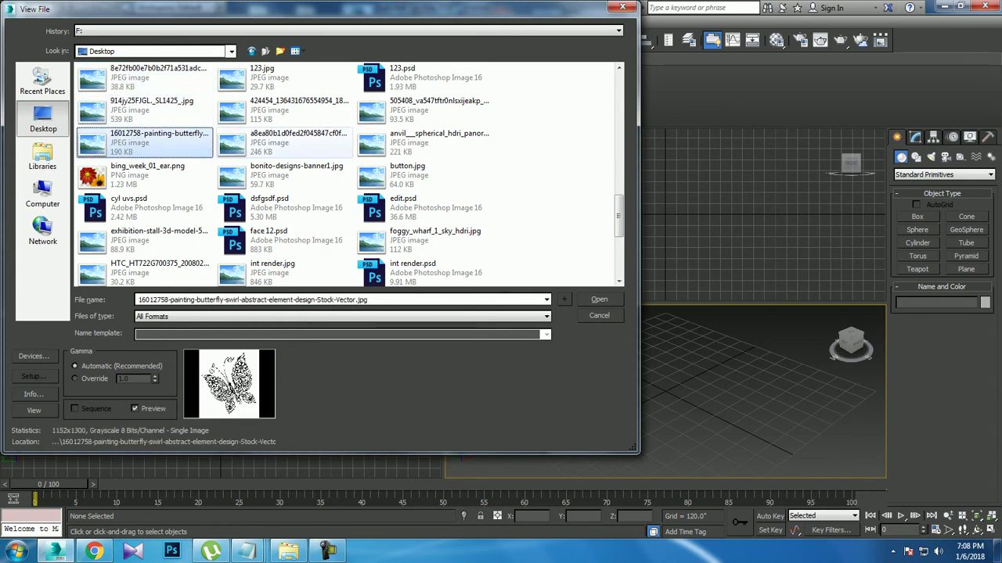
{"action": "left_click", "coordinate": [285, 142]}
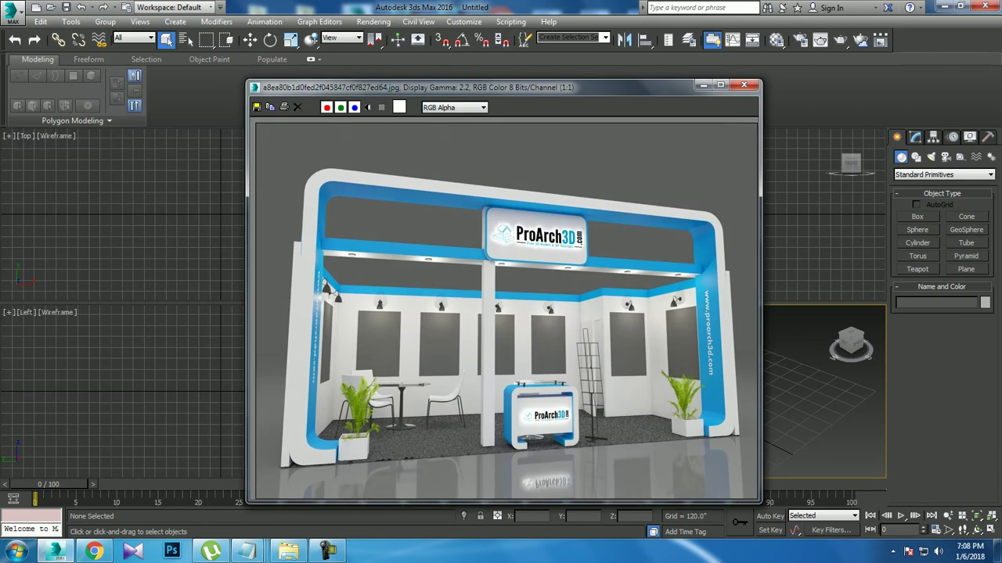
Move the image window to the top left and maximize the Perspective viewport
{"action": "left_click_drag", "start_coordinate": [470, 86], "coordinate": [237, 30]}
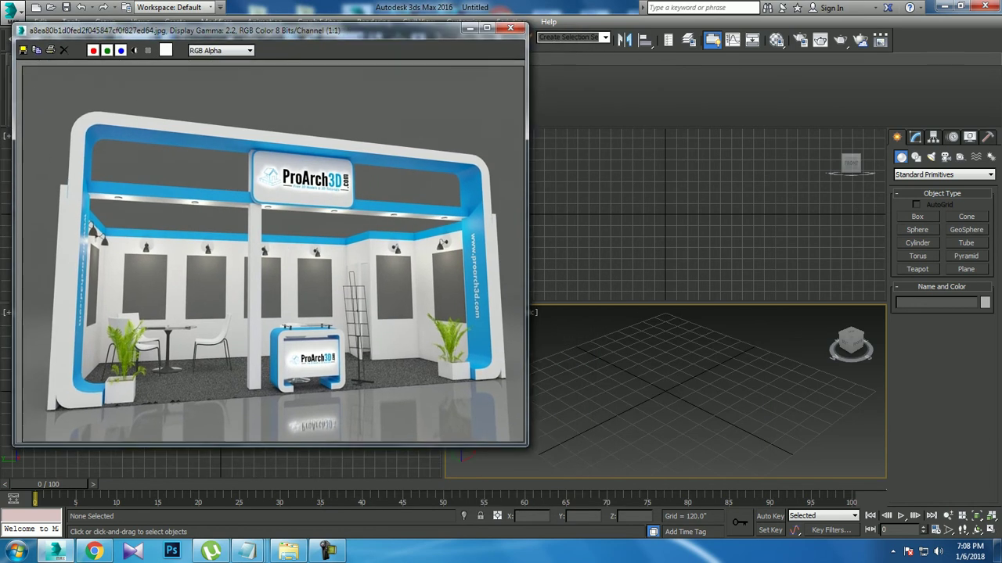
{"action": "key", "text": "alt+w"}
{"action": "scroll", "coordinate": [611, 344], "scroll_direction": "down", "scroll_amount": 5}
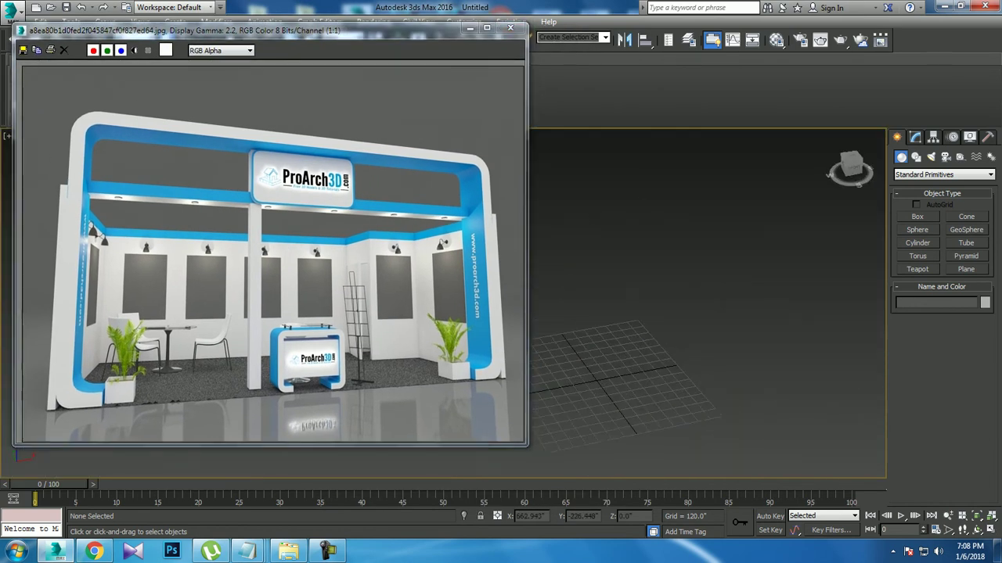
Create a Plane primitive on the grid as the stall floor
{"action": "left_click", "coordinate": [966, 269]}
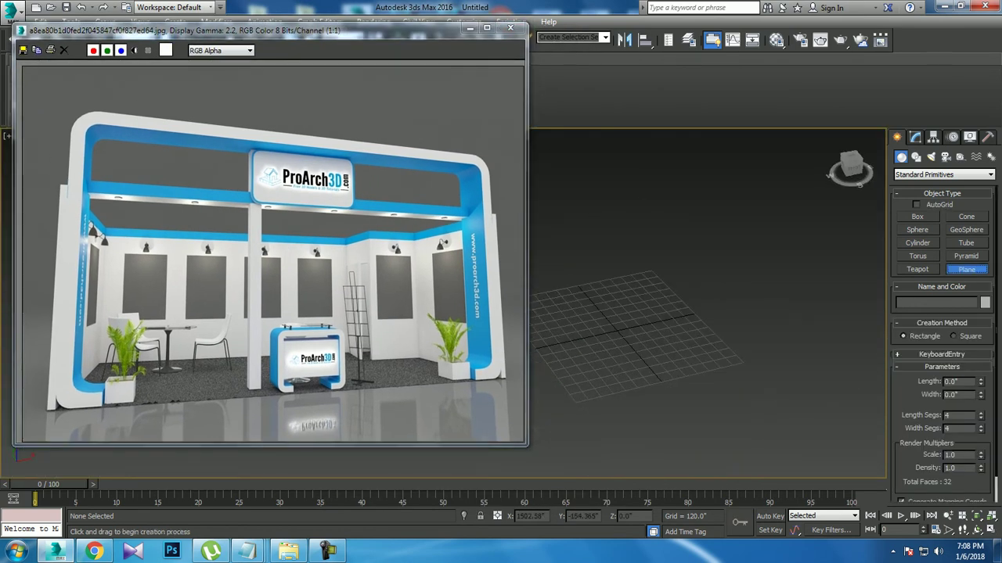
{"action": "mouse_move", "coordinate": [720, 220]}
{"action": "left_mouse_down"}
{"action": "mouse_move", "coordinate": [565, 420]}
{"action": "mouse_move", "coordinate": [489, 476]}
{"action": "left_mouse_up"}
{"action": "key", "text": "w"}
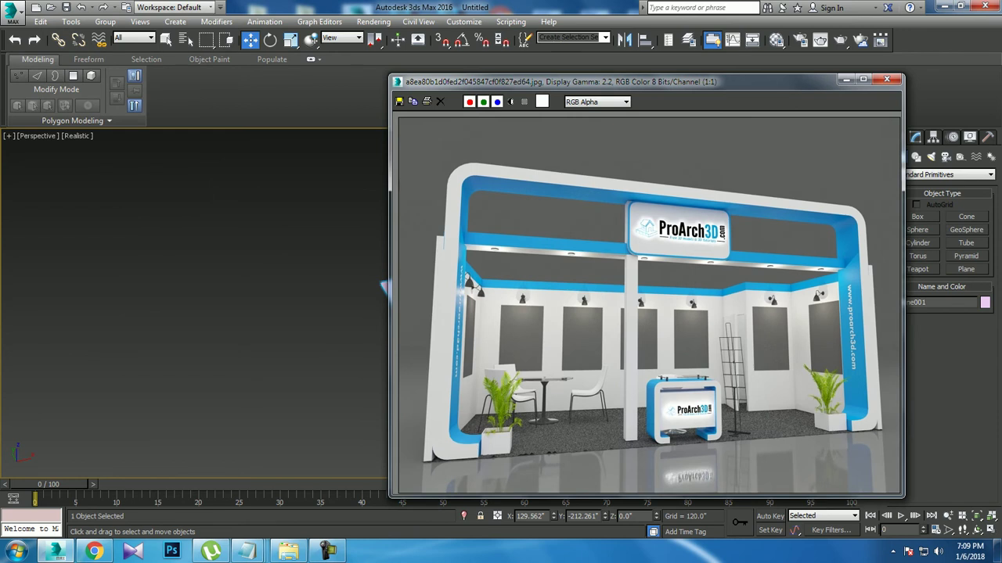
In Top view, scale Plane001 to about 110% along X
{"action": "key", "text": "t"}
{"action": "middle_click_drag", "start_coordinate": [156, 290], "coordinate": [204, 297]}
{"action": "left_click", "coordinate": [196, 270]}
{"action": "key", "text": "r"}
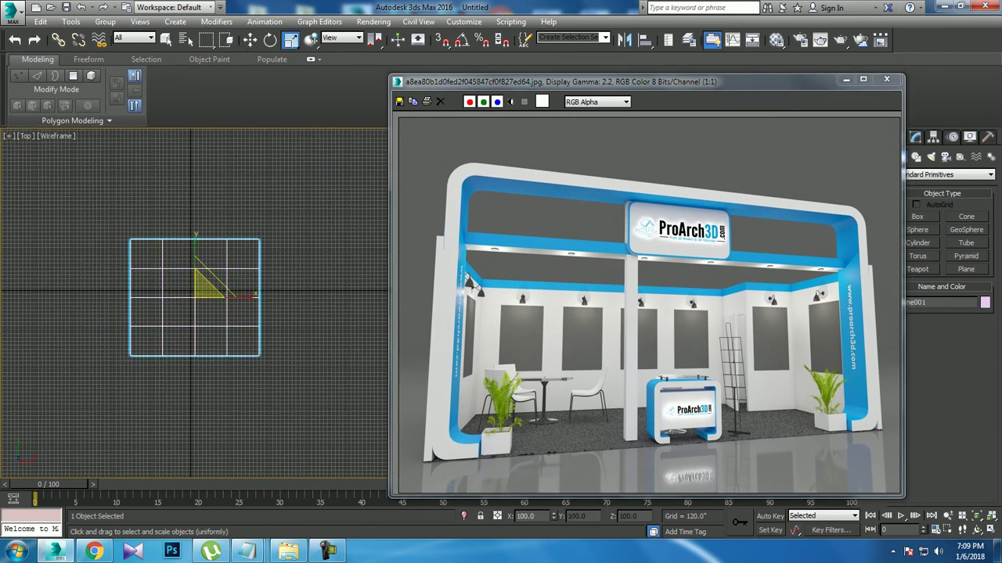
{"action": "left_click_drag", "start_coordinate": [252, 296], "coordinate": [262, 296]}
{"action": "left_click_drag", "start_coordinate": [548, 81], "coordinate": [496, 54]}
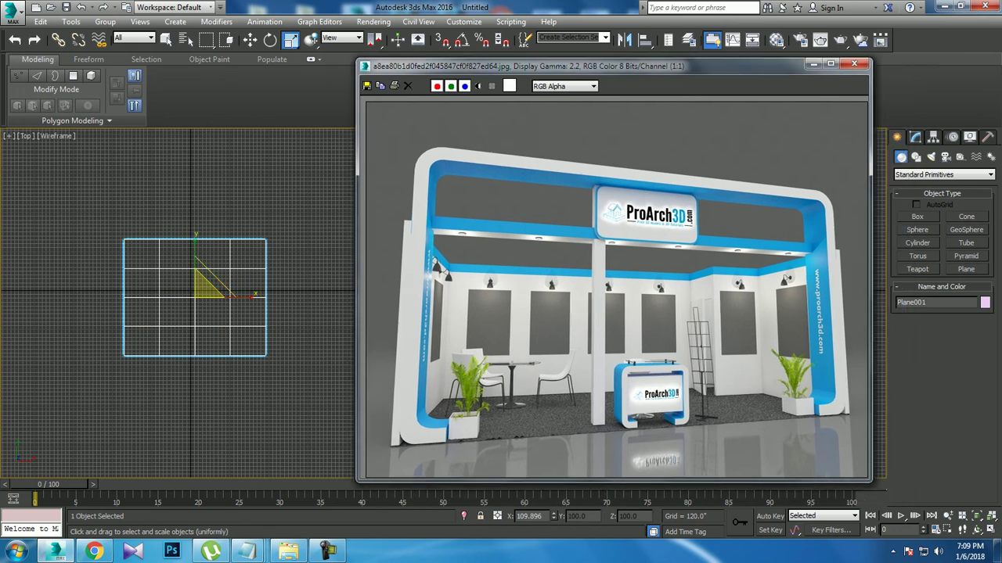
Draw an AEC Extended Wall, 60" wide, by clicking corners along the floor's left, back and stepped right edges
{"action": "left_click", "coordinate": [943, 175]}
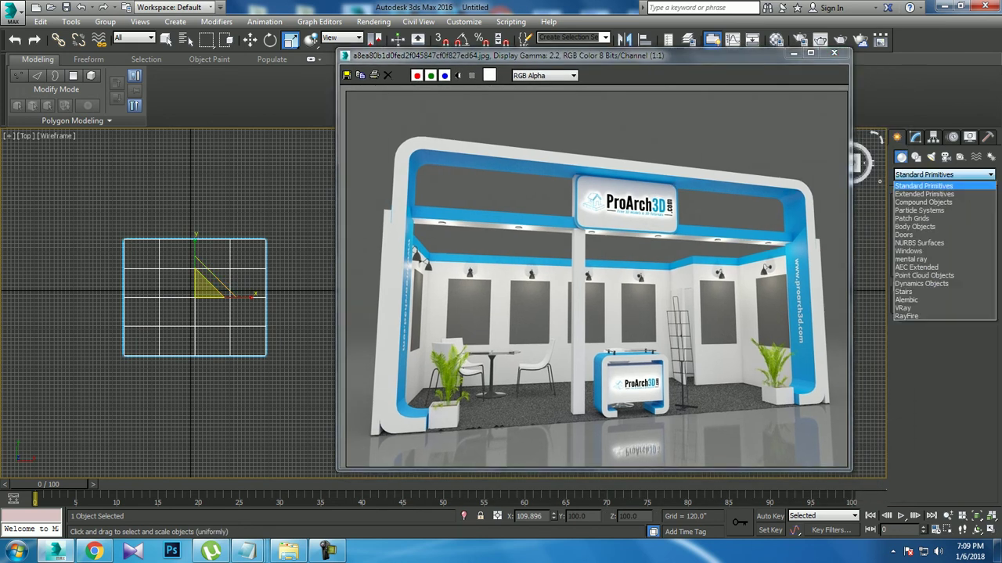
{"action": "left_click", "coordinate": [917, 266]}
{"action": "left_click", "coordinate": [918, 230]}
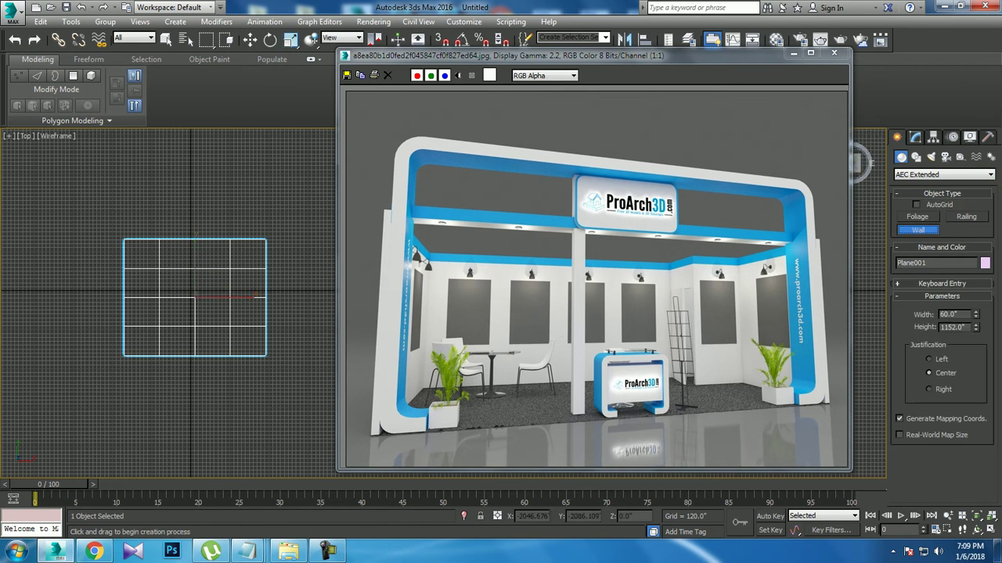
{"action": "left_click", "coordinate": [123, 358]}
{"action": "left_click", "coordinate": [123, 237]}
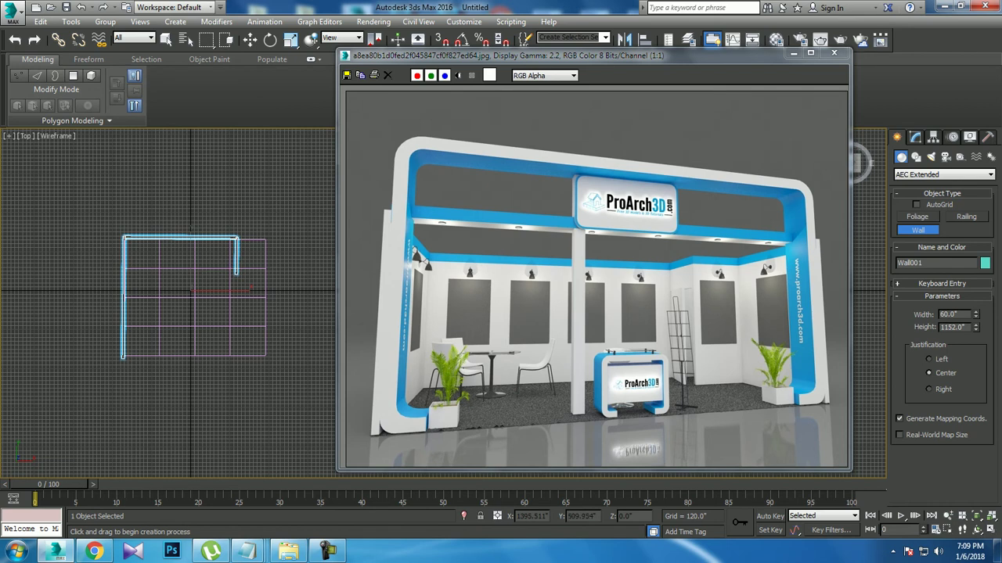
{"action": "left_click", "coordinate": [236, 274]}
{"action": "left_click", "coordinate": [265, 273]}
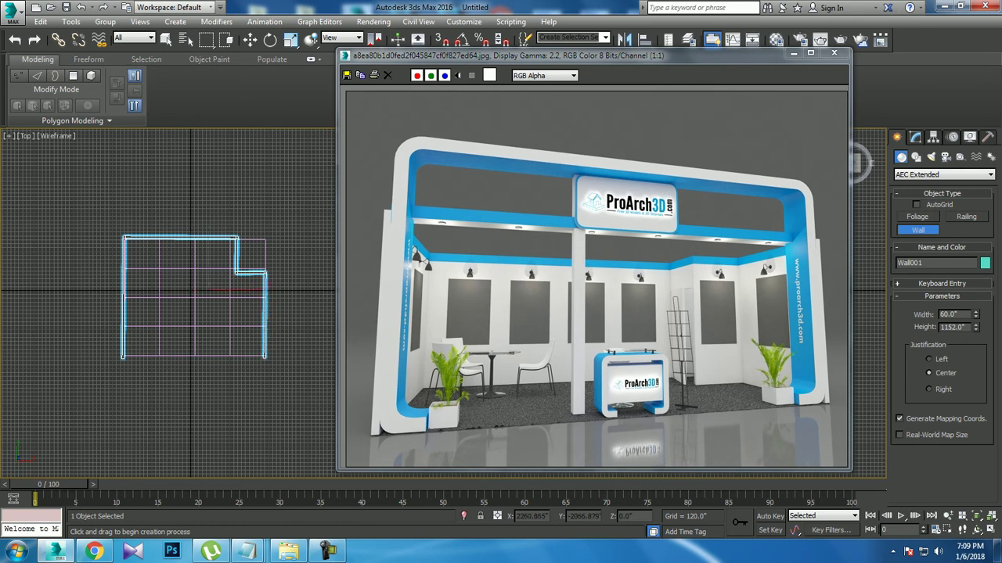
Scale Wall001 along Z to about 138% of its height
{"action": "key", "text": "w"}
{"action": "left_click_drag", "start_coordinate": [587, 55], "coordinate": [435, 39]}
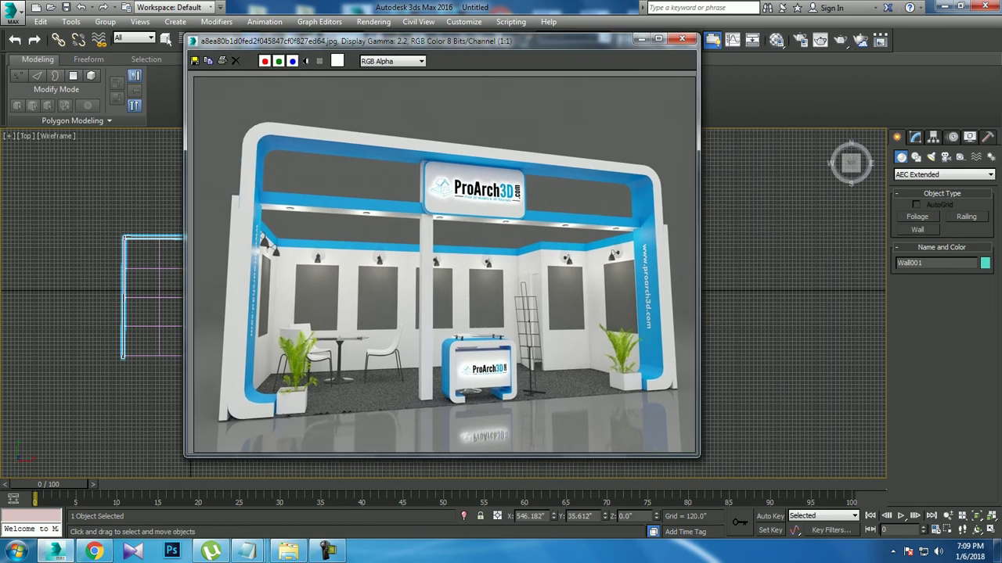
{"action": "key", "text": "p"}
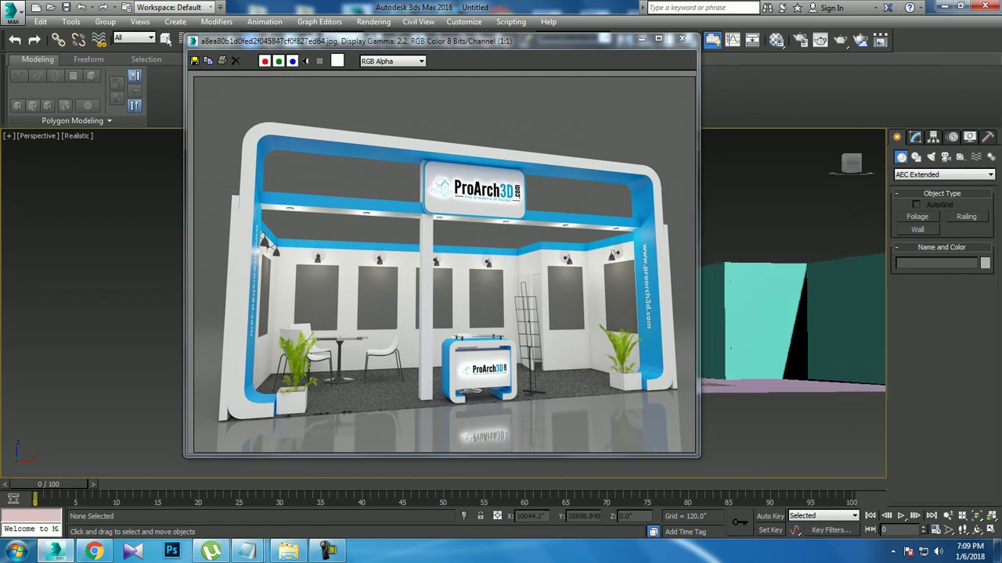
{"action": "left_click", "coordinate": [708, 382]}
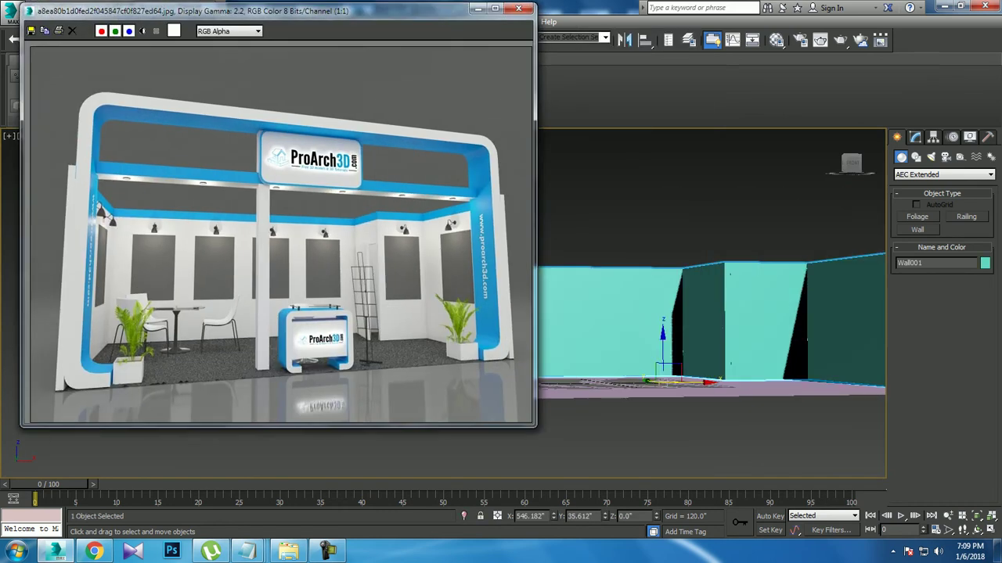
{"action": "left_click_drag", "start_coordinate": [548, 39], "coordinate": [312, 30]}
{"action": "scroll", "coordinate": [688, 368], "scroll_direction": "up", "scroll_amount": 5}
{"action": "key", "text": "r"}
{"action": "left_click_drag", "start_coordinate": [691, 348], "coordinate": [690, 313]}
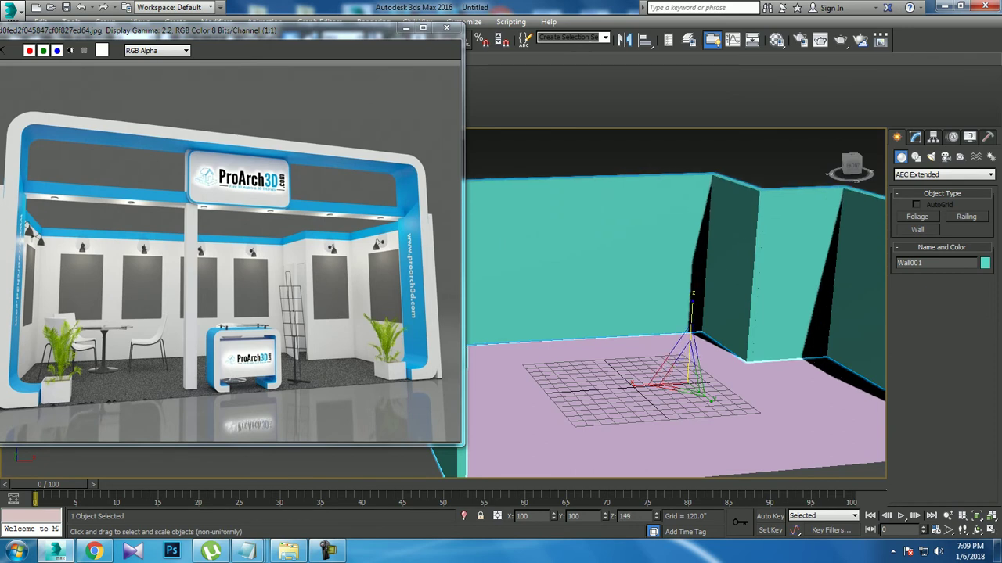
{"action": "middle_click_drag", "start_coordinate": [690, 313], "coordinate": [692, 353], "text": "alt"}
{"action": "left_click_drag", "start_coordinate": [693, 352], "coordinate": [692, 340]}
{"action": "middle_click_drag", "start_coordinate": [692, 341], "coordinate": [693, 345], "text": "alt"}
Convert Wall001 to an Editable Poly
{"action": "scroll", "coordinate": [673, 297], "scroll_direction": "down", "scroll_amount": 3}
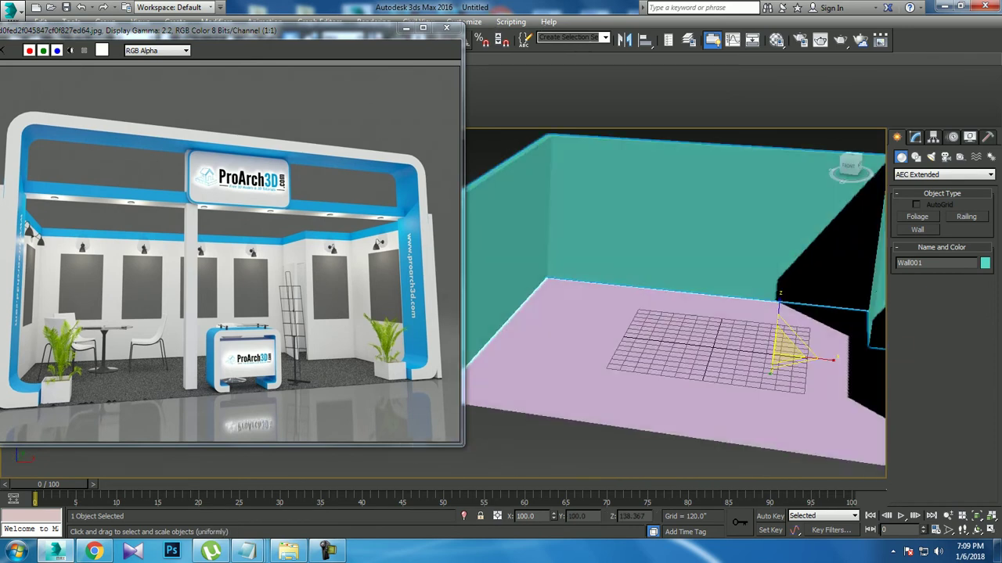
{"action": "middle_click_drag", "start_coordinate": [673, 297], "coordinate": [689, 305], "text": "alt"}
{"action": "right_click", "coordinate": [704, 219]}
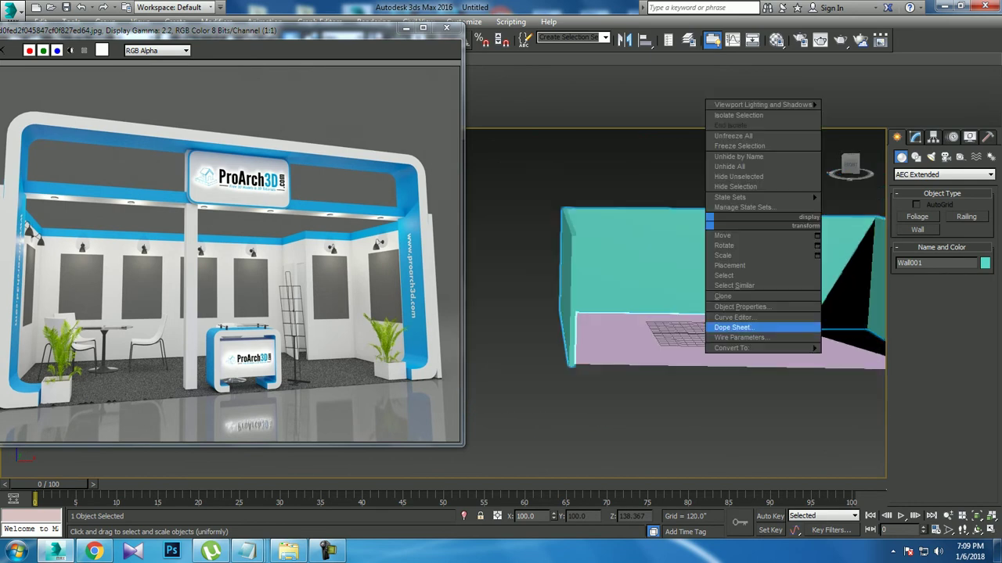
{"action": "left_click", "coordinate": [842, 356]}
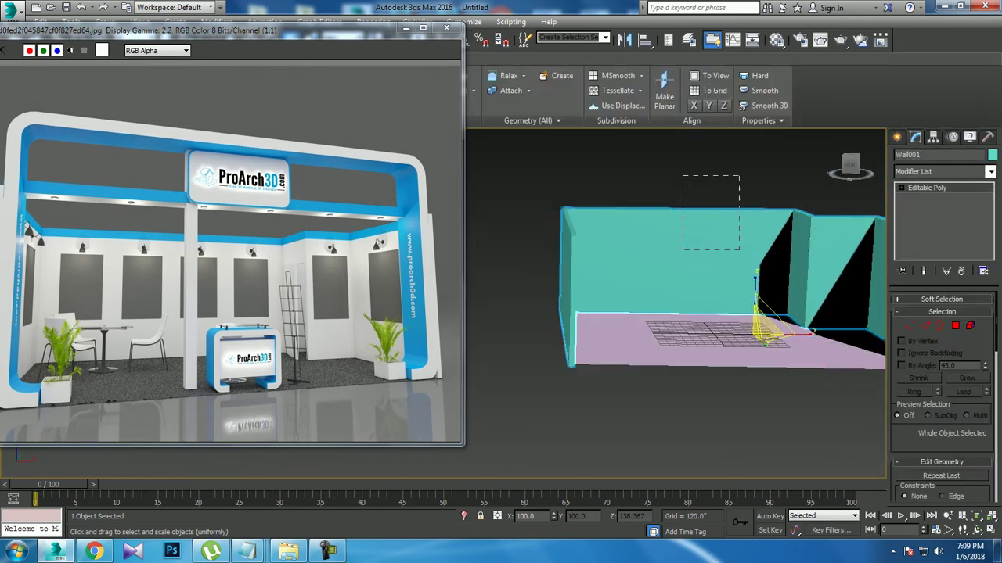
Give both the wall and the floor plane a light grey object colour
{"action": "left_click_drag", "start_coordinate": [681, 183], "coordinate": [747, 251], "text": "ctrl"}
{"action": "left_click", "coordinate": [991, 155]}
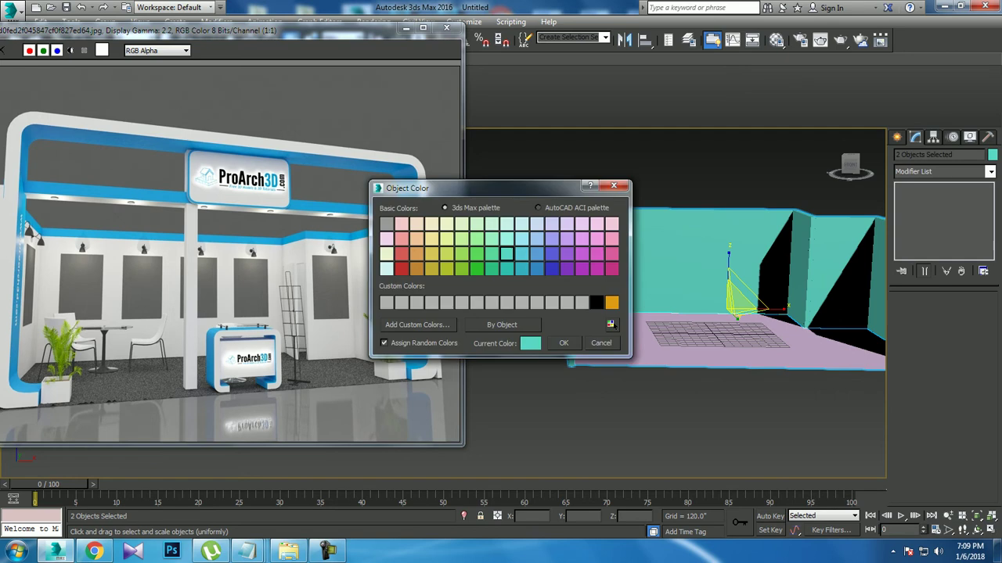
{"action": "left_click", "coordinate": [582, 303]}
{"action": "left_click", "coordinate": [564, 343]}
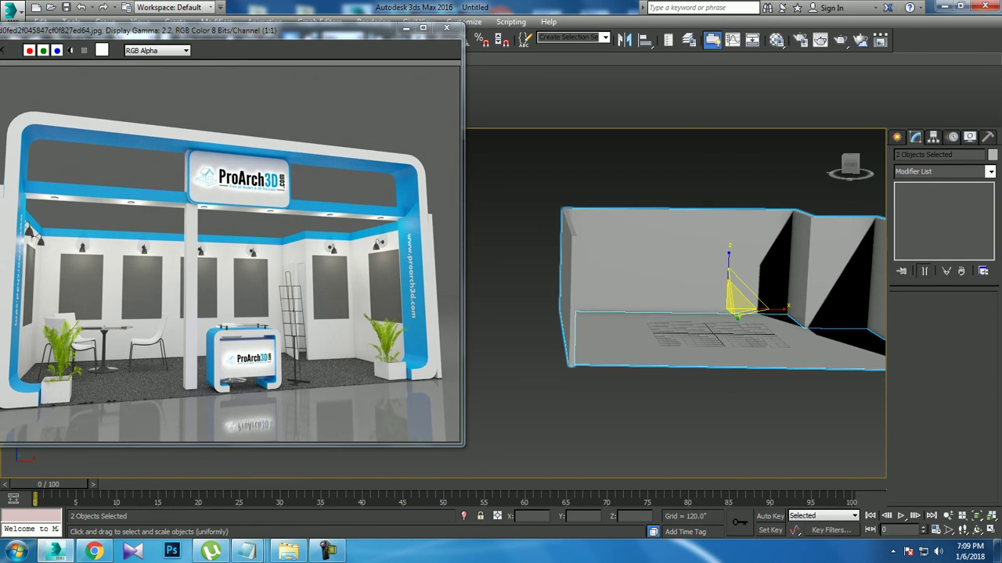
{"action": "key", "text": "alt+w"}
{"action": "key", "text": "alt+w"}
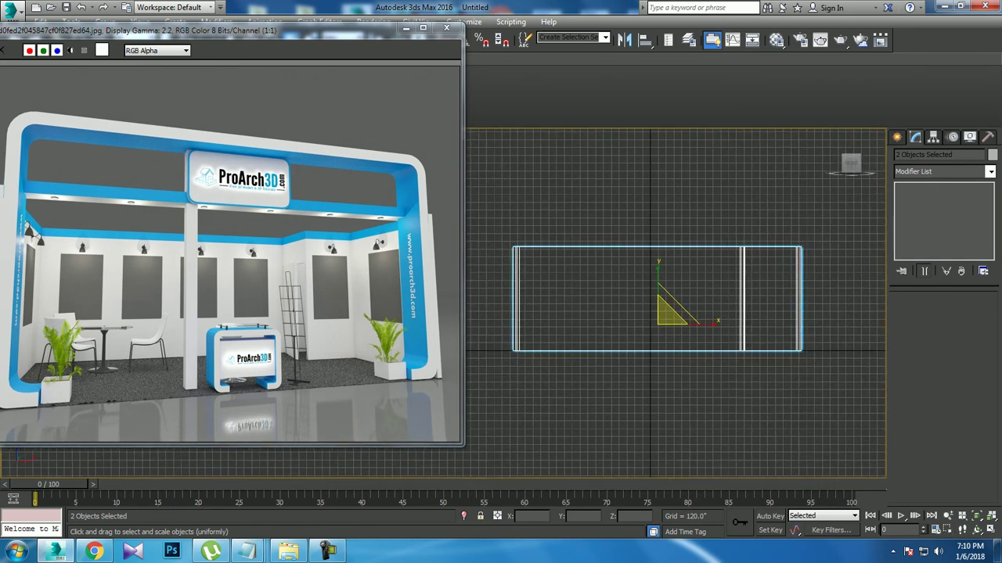
Draw Line001 in Top view from the bottom-left corner up to top-left and across to top-right
{"action": "left_click", "coordinate": [897, 137]}
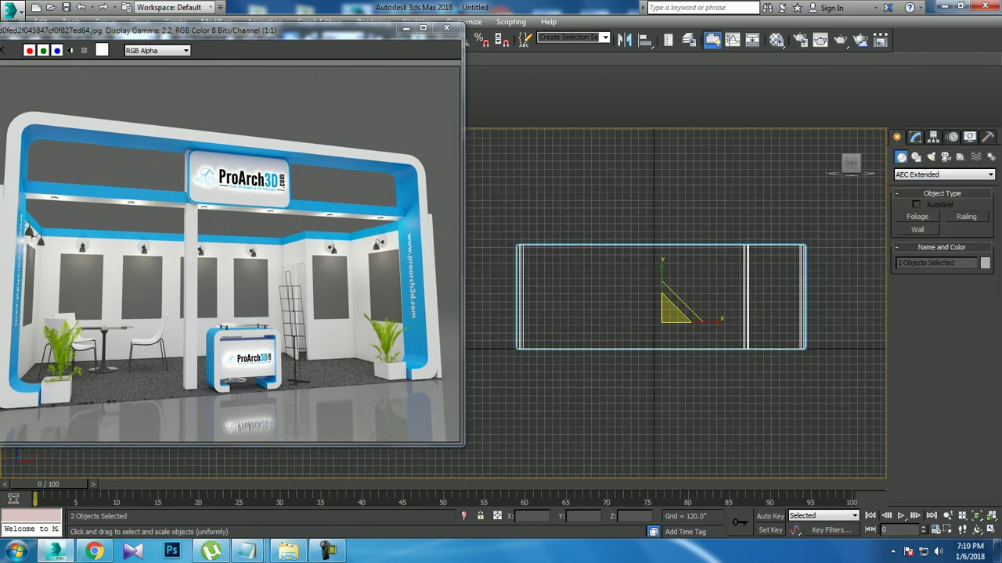
{"action": "left_click", "coordinate": [915, 156]}
{"action": "left_click", "coordinate": [917, 226]}
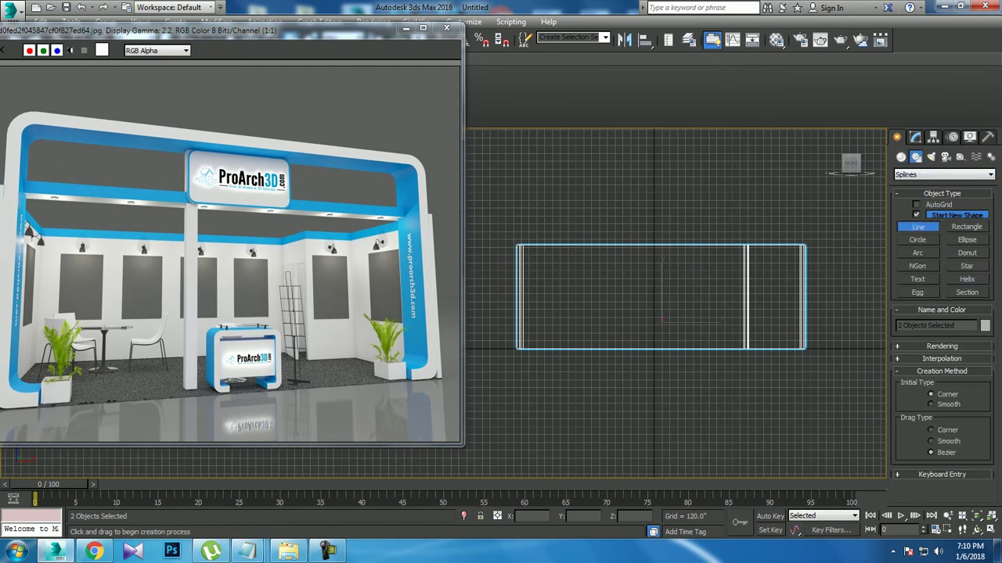
{"action": "left_click", "coordinate": [516, 349]}
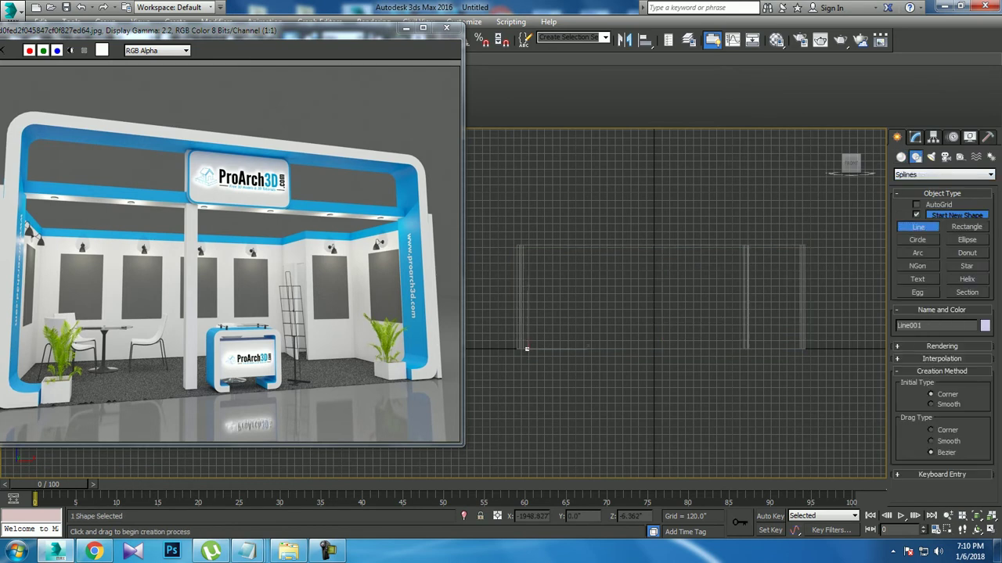
{"action": "left_click", "coordinate": [517, 213]}
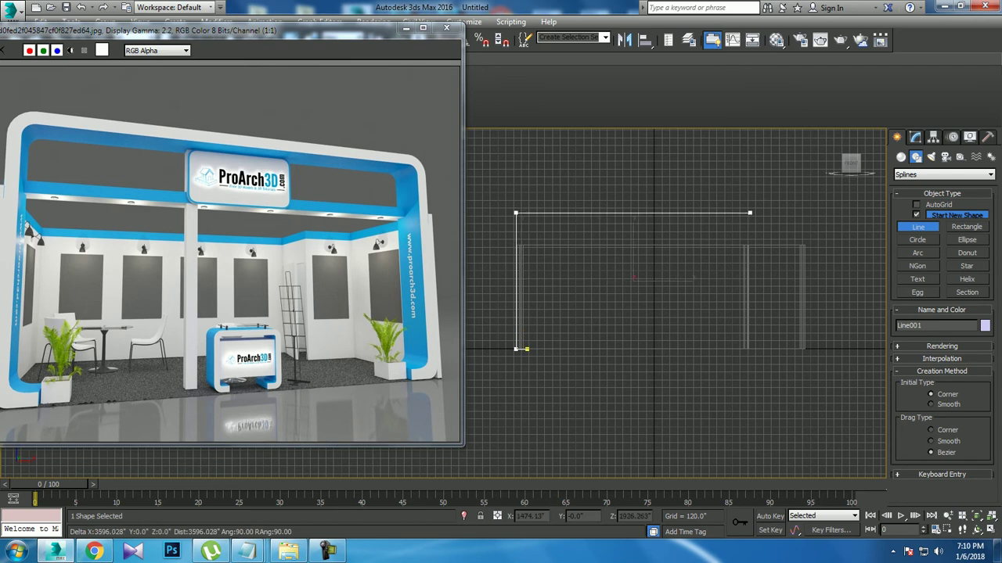
{"action": "left_click", "coordinate": [802, 212]}
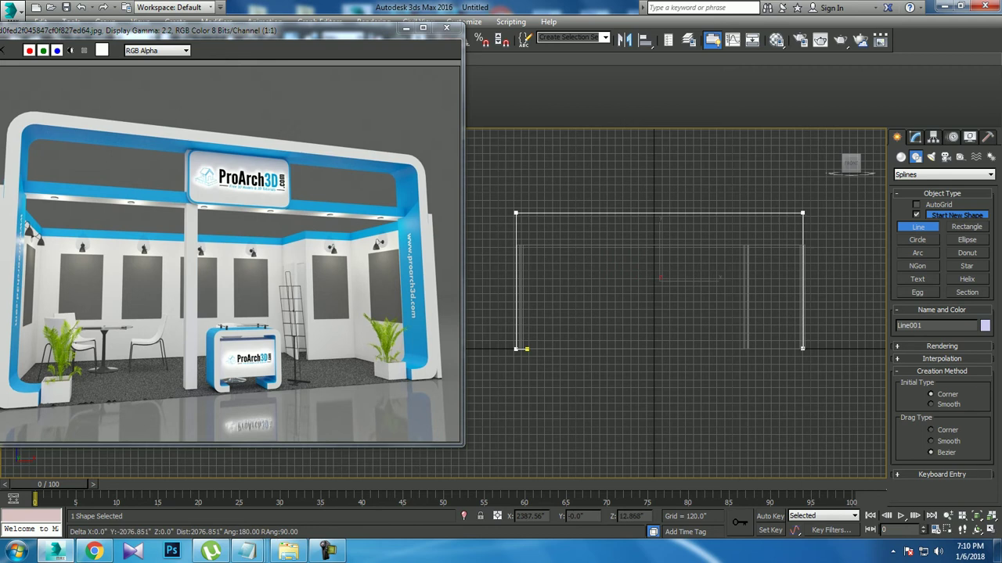
Finish Line001 and move it forward to the floor's front edge
{"action": "right_click", "coordinate": [660, 302]}
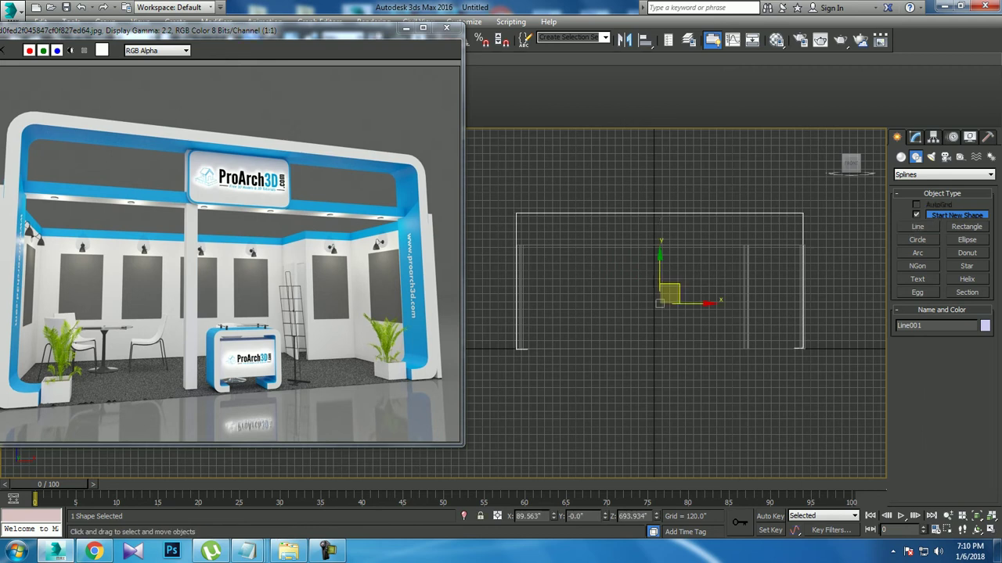
{"action": "key", "text": "alt+w"}
{"action": "middle_click_drag", "start_coordinate": [659, 303], "coordinate": [689, 313], "text": "alt"}
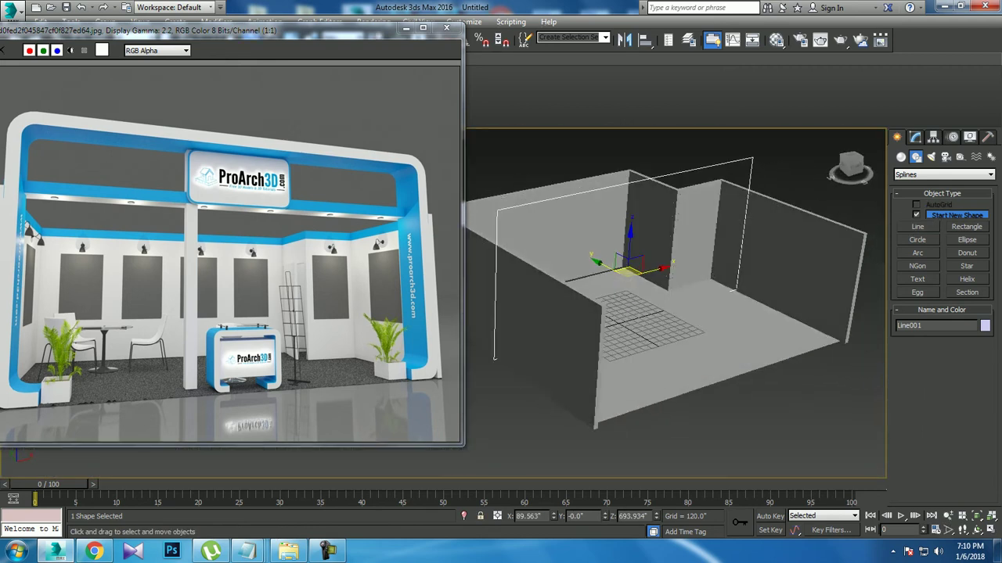
{"action": "left_click_drag", "start_coordinate": [611, 265], "coordinate": [717, 315]}
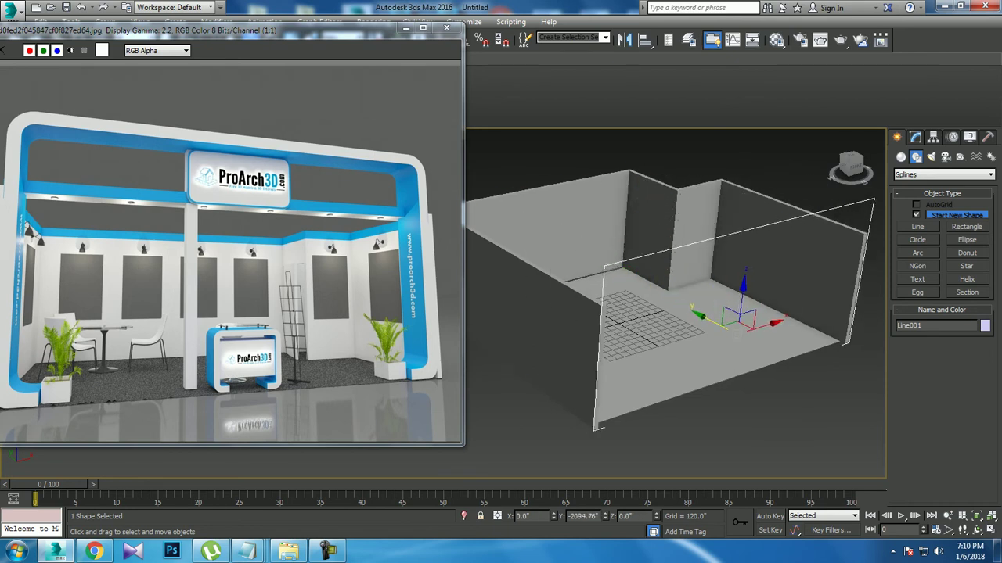
Scale the floor plane up slightly
{"action": "left_click", "coordinate": [751, 368]}
{"action": "key", "text": "r"}
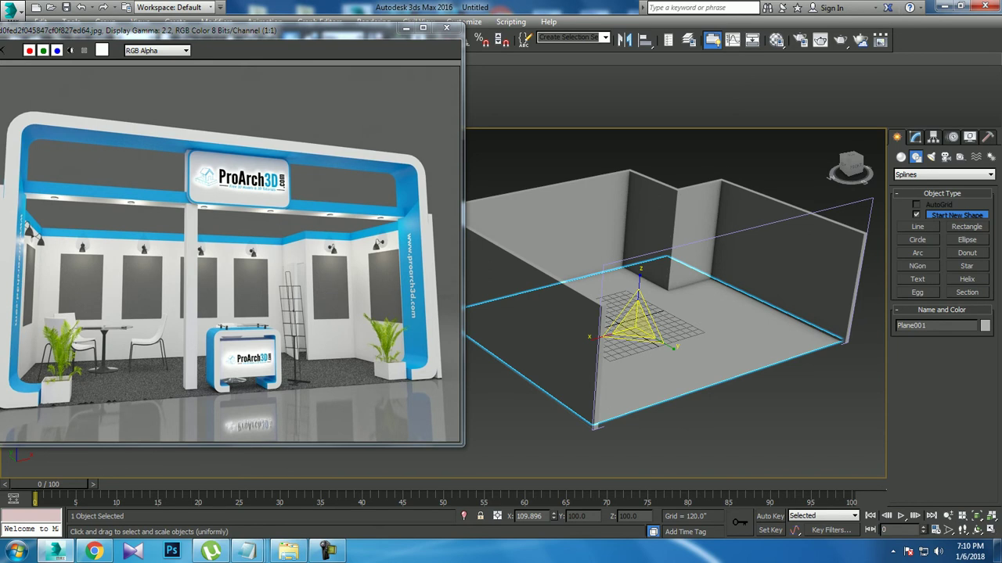
{"action": "left_click_drag", "start_coordinate": [653, 327], "coordinate": [677, 349]}
{"action": "key", "text": "w"}
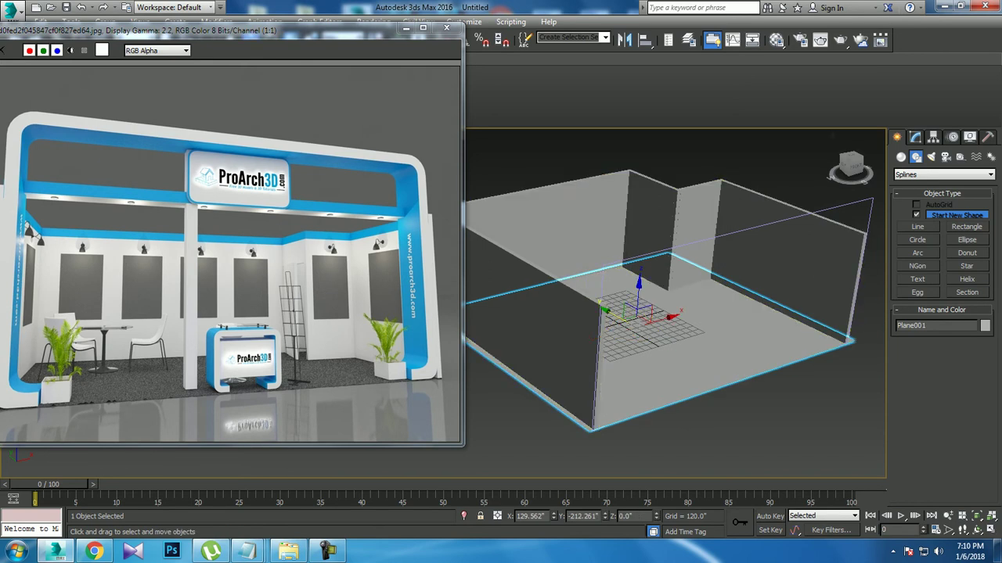
Fillet Line001's two top corner vertices to round them
{"action": "left_click_drag", "start_coordinate": [850, 166], "coordinate": [885, 185]}
{"action": "left_click", "coordinate": [736, 231]}
{"action": "key", "text": "1"}
{"action": "left_click_drag", "start_coordinate": [689, 219], "coordinate": [719, 245]}
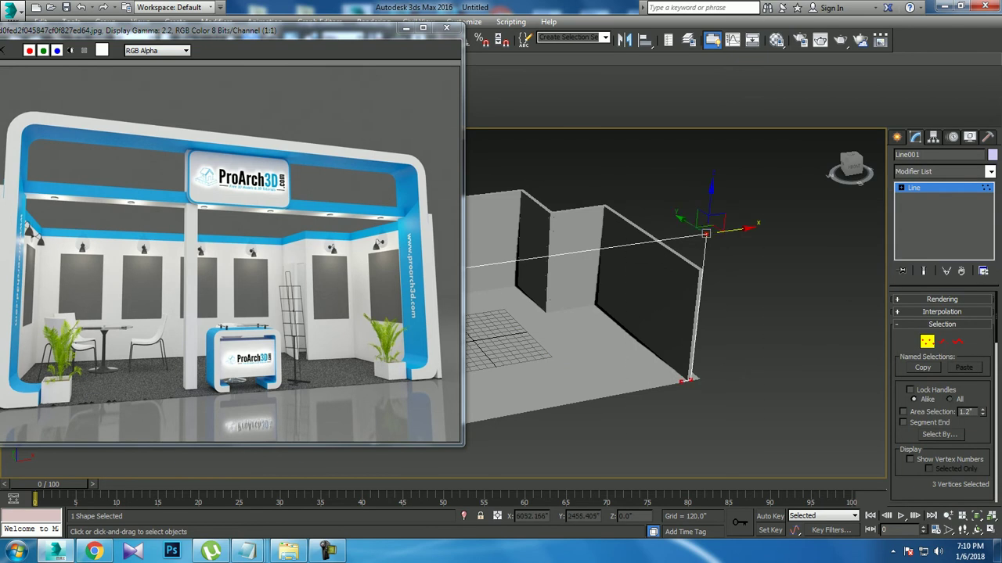
{"action": "mouse_move", "coordinate": [673, 313]}
{"action": "middle_mouse_down", "text": "alt"}
{"action": "mouse_move", "coordinate": [689, 329]}
{"action": "mouse_move", "coordinate": [705, 298]}
{"action": "middle_mouse_up", "text": "alt"}
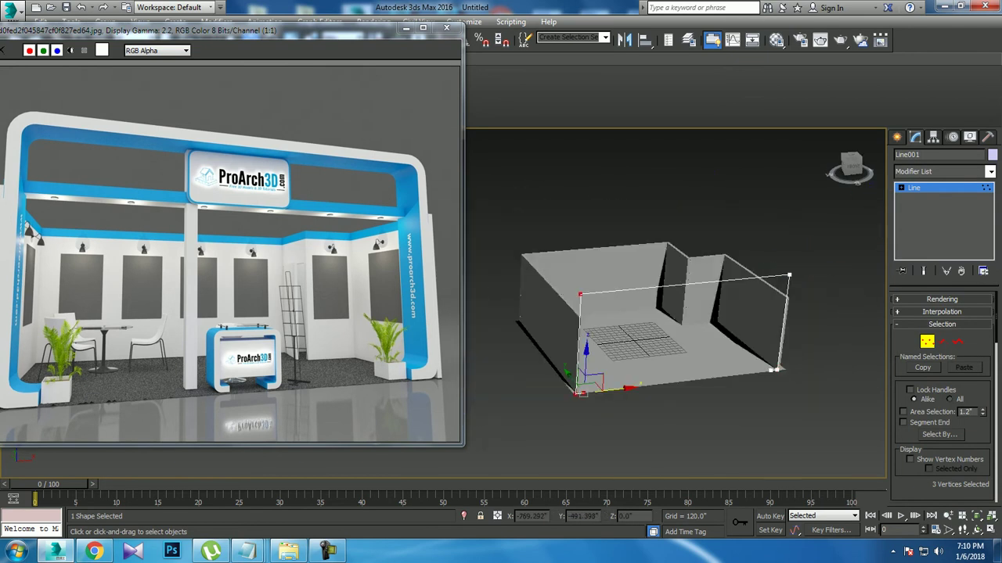
{"action": "mouse_move", "coordinate": [673, 313]}
{"action": "middle_mouse_down", "text": "alt"}
{"action": "mouse_move", "coordinate": [697, 313]}
{"action": "mouse_move", "coordinate": [689, 321]}
{"action": "middle_mouse_up", "text": "alt"}
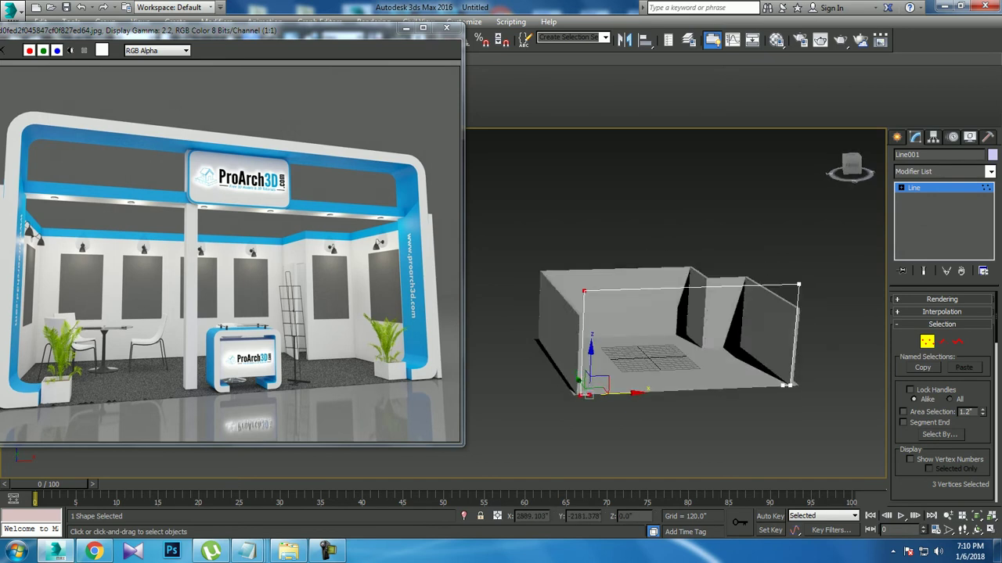
{"action": "left_click_drag", "start_coordinate": [501, 228], "coordinate": [852, 310]}
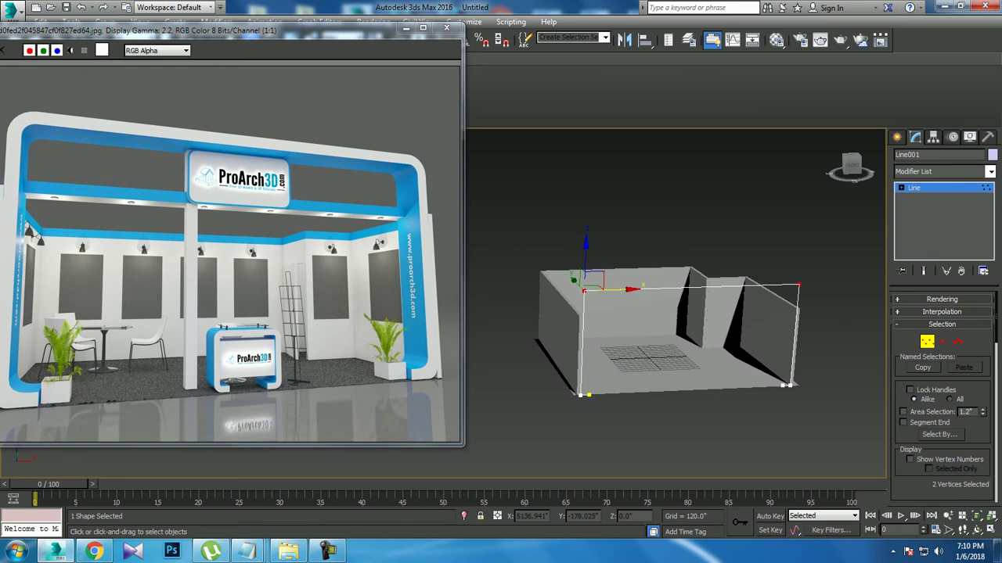
{"action": "scroll", "coordinate": [943, 391], "scroll_direction": "down", "scroll_amount": 5}
{"action": "scroll", "coordinate": [943, 391], "scroll_direction": "down", "scroll_amount": 5}
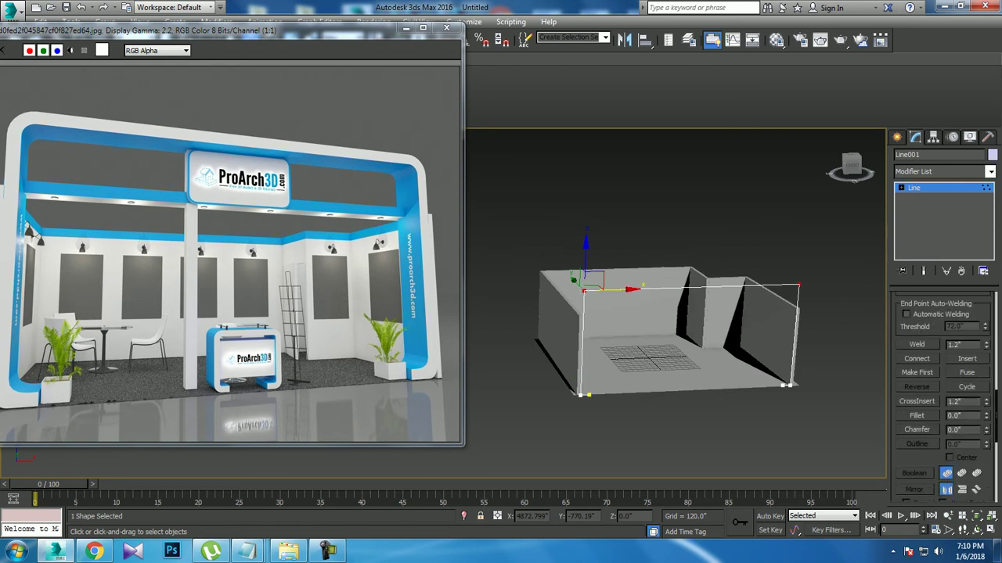
{"action": "left_click", "coordinate": [918, 429]}
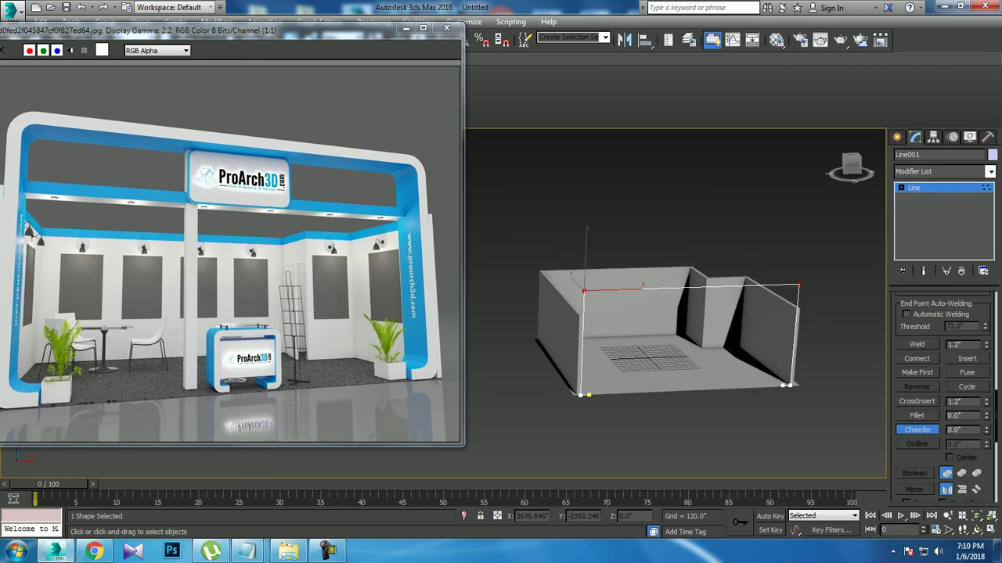
{"action": "left_click", "coordinate": [917, 415]}
{"action": "left_click_drag", "start_coordinate": [584, 291], "coordinate": [584, 266]}
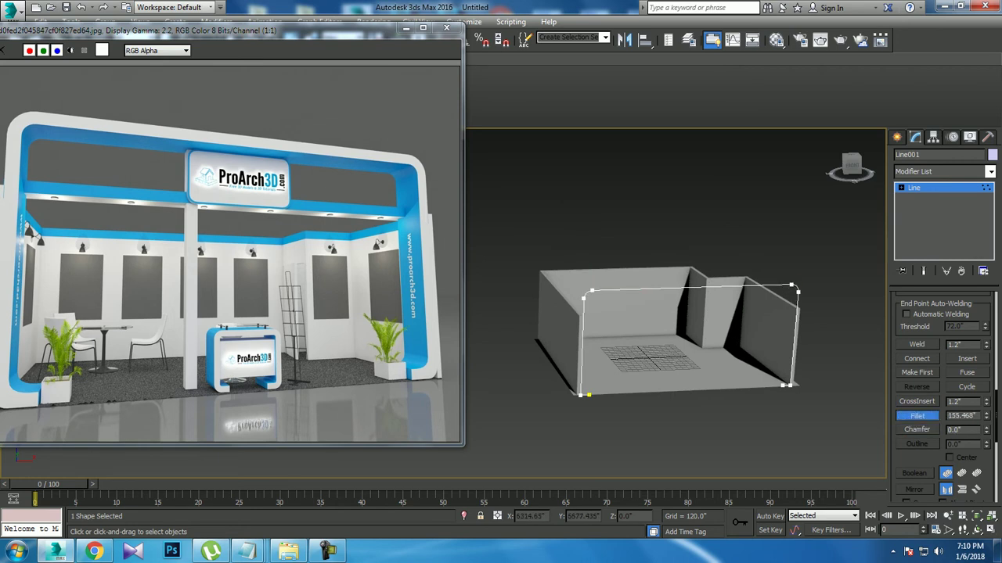
Move the frame's top vertices upward, then return to whole-line level
{"action": "middle_click_drag", "start_coordinate": [673, 336], "coordinate": [705, 337], "text": "alt"}
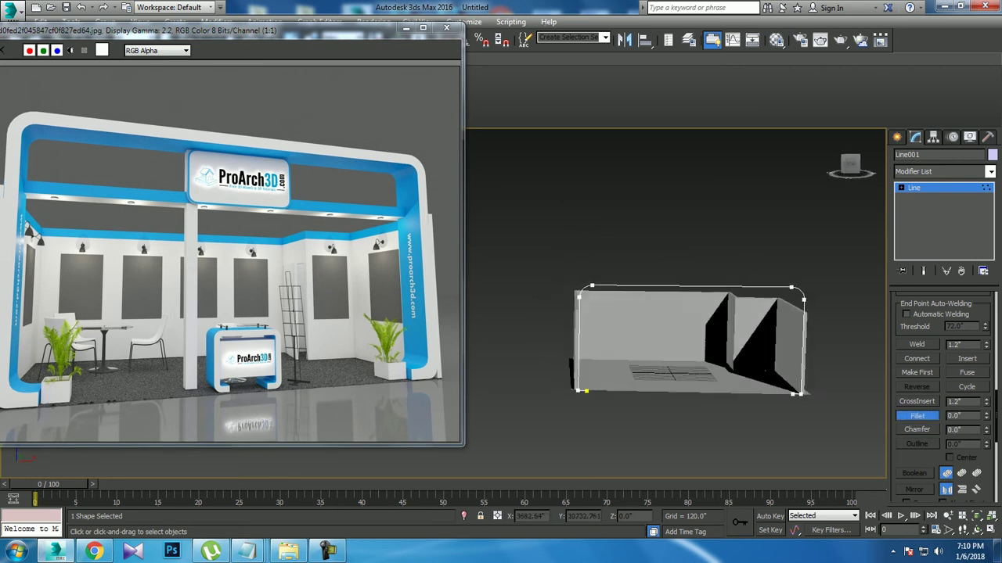
{"action": "key", "text": "w"}
{"action": "key", "text": "1"}
{"action": "left_click_drag", "start_coordinate": [543, 242], "coordinate": [805, 292]}
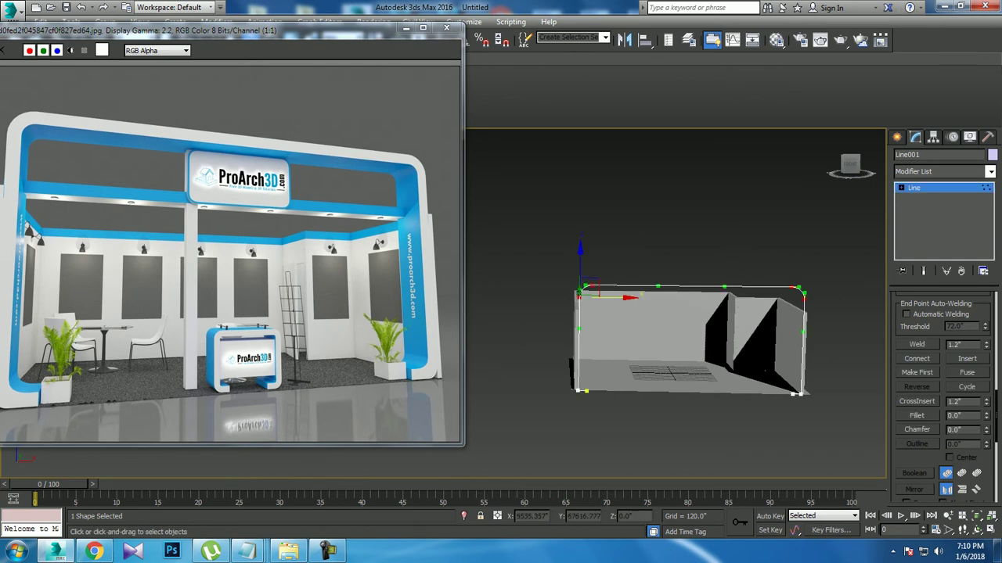
{"action": "left_click_drag", "start_coordinate": [580, 270], "coordinate": [580, 257]}
{"action": "mouse_move", "coordinate": [689, 344]}
{"action": "middle_mouse_down", "text": "alt"}
{"action": "mouse_move", "coordinate": [657, 328]}
{"action": "mouse_move", "coordinate": [673, 321]}
{"action": "middle_mouse_up", "text": "alt"}
{"action": "left_click_drag", "start_coordinate": [610, 278], "coordinate": [619, 266]}
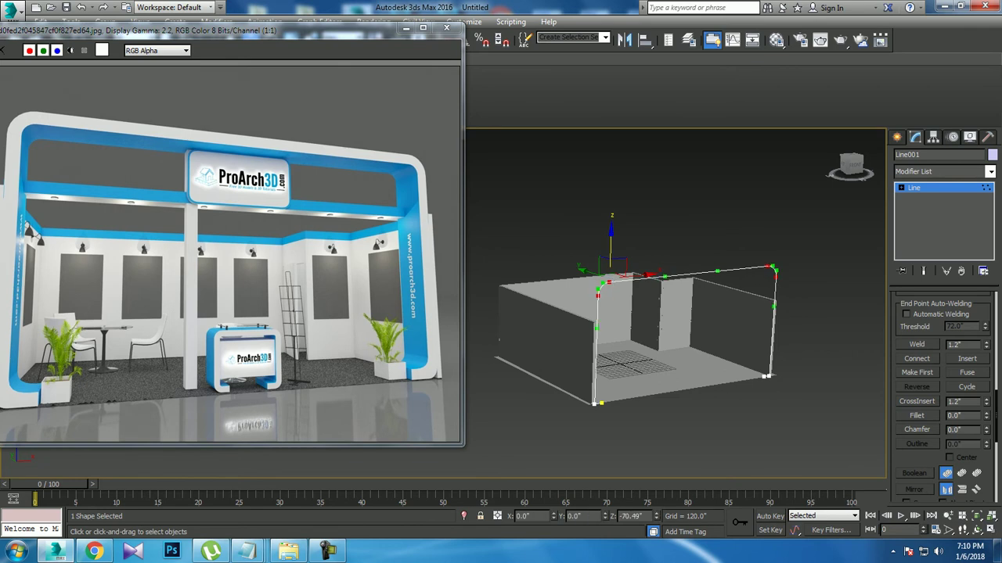
{"action": "key", "text": "1"}
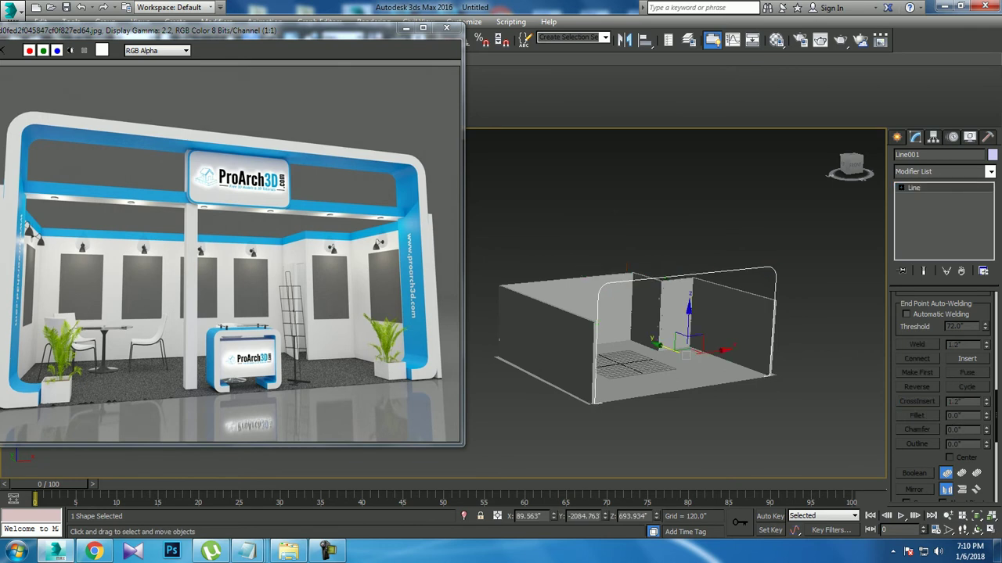
{"action": "scroll", "coordinate": [942, 376], "scroll_direction": "up", "scroll_amount": 3}
{"action": "scroll", "coordinate": [943, 376], "scroll_direction": "up", "scroll_amount": 3}
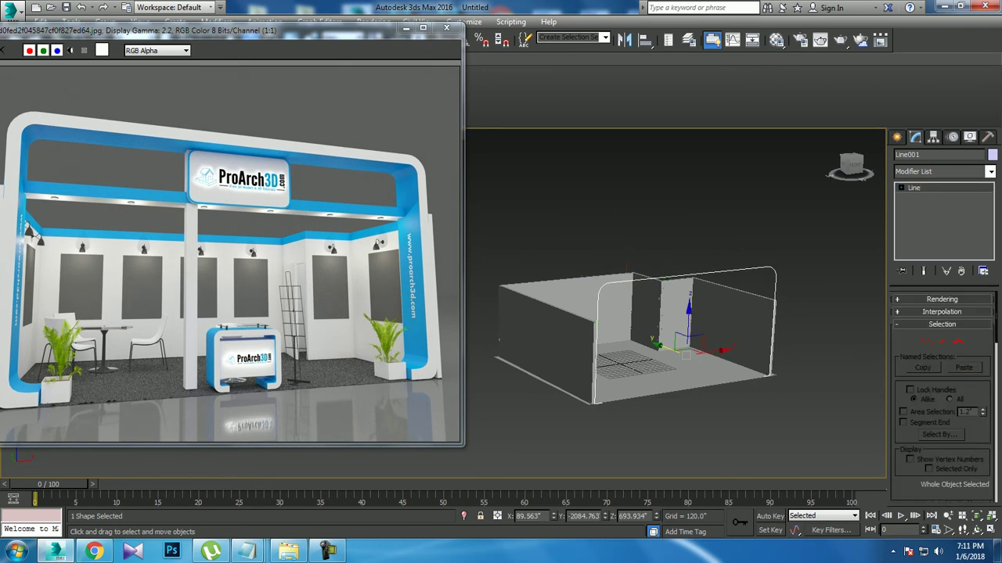
Render Line001 in the viewport with a Rectangular profile, Length 440.15 and Width 108.336
{"action": "left_click", "coordinate": [941, 299]}
{"action": "left_click", "coordinate": [899, 318]}
{"action": "left_click", "coordinate": [905, 424]}
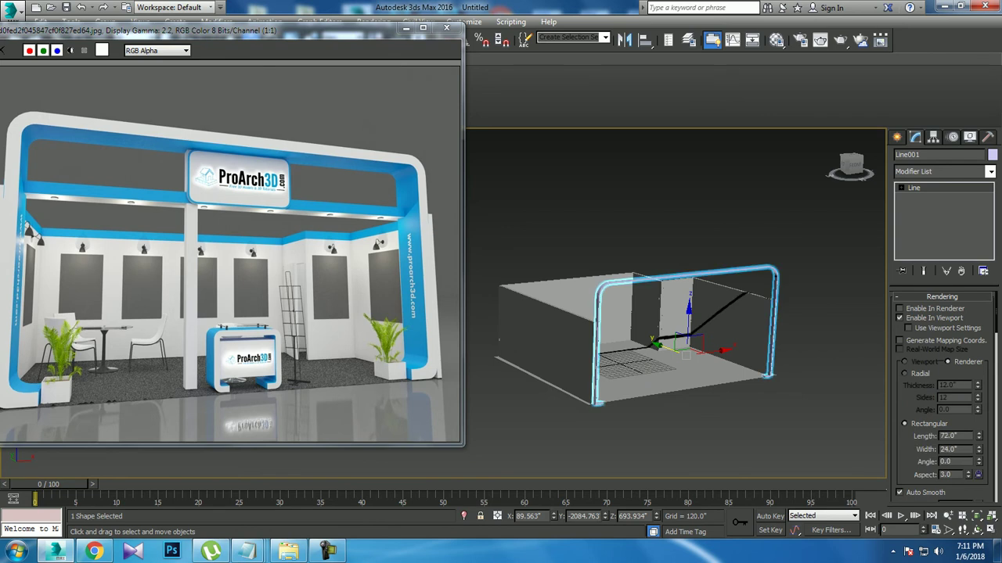
{"action": "mouse_move", "coordinate": [673, 329]}
{"action": "middle_mouse_down", "text": "alt"}
{"action": "mouse_move", "coordinate": [704, 344]}
{"action": "mouse_move", "coordinate": [736, 313]}
{"action": "middle_mouse_up", "text": "alt"}
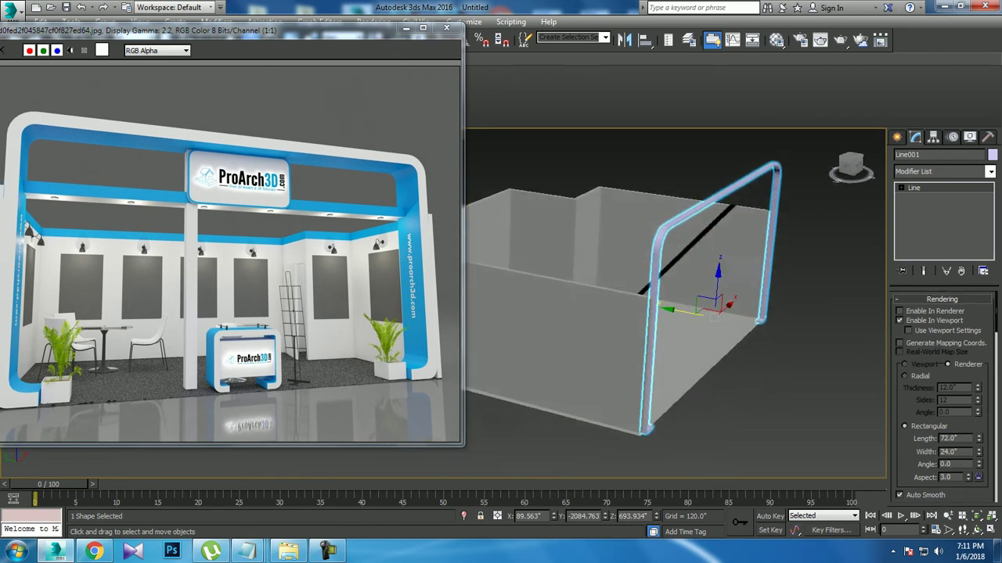
{"action": "left_click_drag", "start_coordinate": [977, 438], "coordinate": [978, 414]}
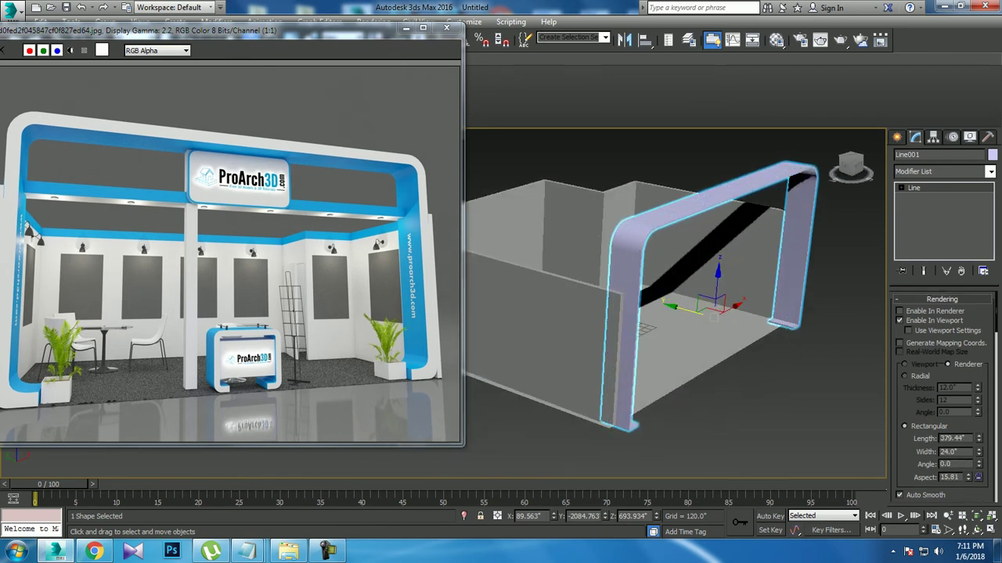
{"action": "left_click_drag", "start_coordinate": [977, 452], "coordinate": [978, 434]}
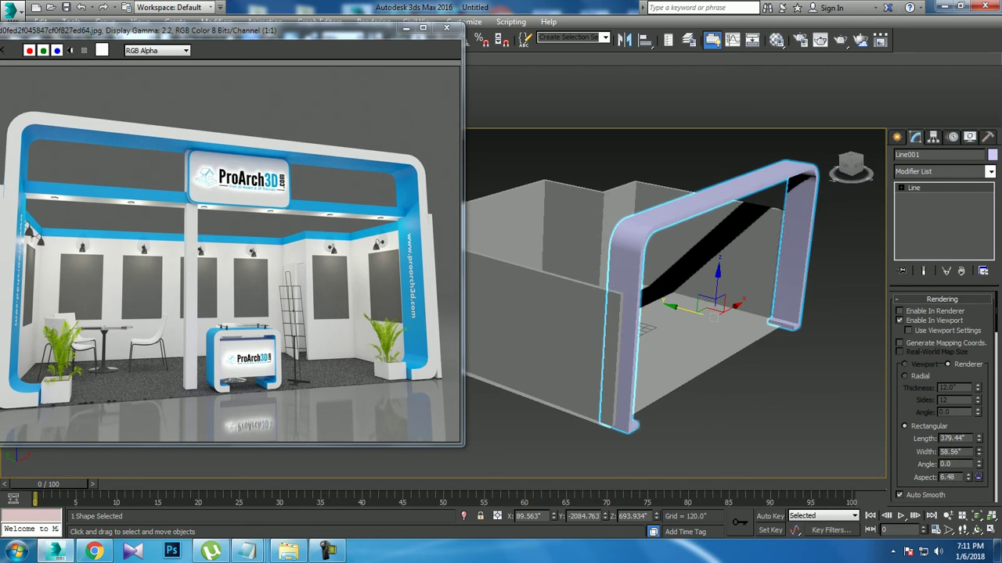
{"action": "middle_click_drag", "start_coordinate": [673, 313], "coordinate": [641, 313], "text": "alt"}
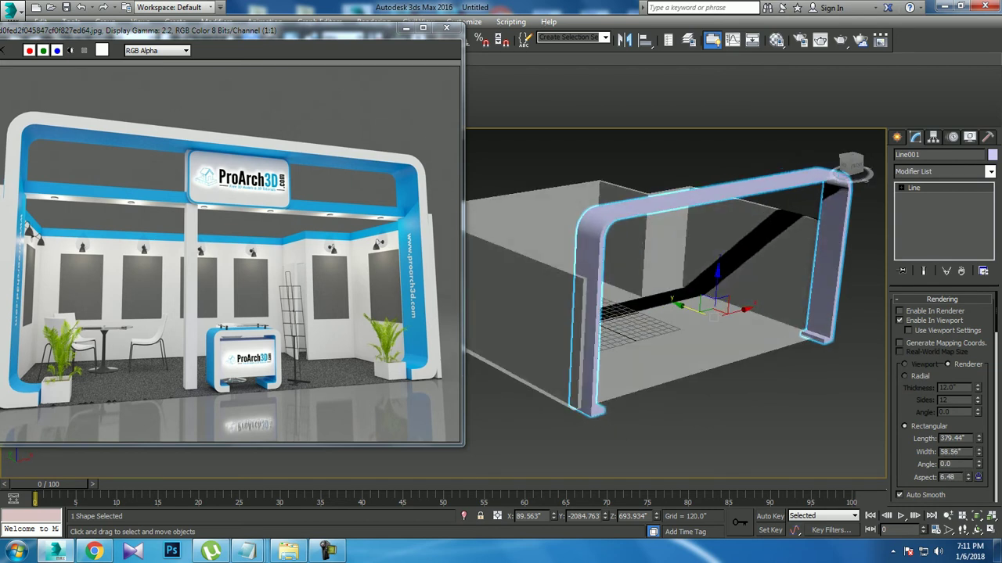
{"action": "left_click_drag", "start_coordinate": [978, 438], "coordinate": [978, 430]}
{"action": "middle_click_drag", "start_coordinate": [705, 313], "coordinate": [572, 288], "text": "alt"}
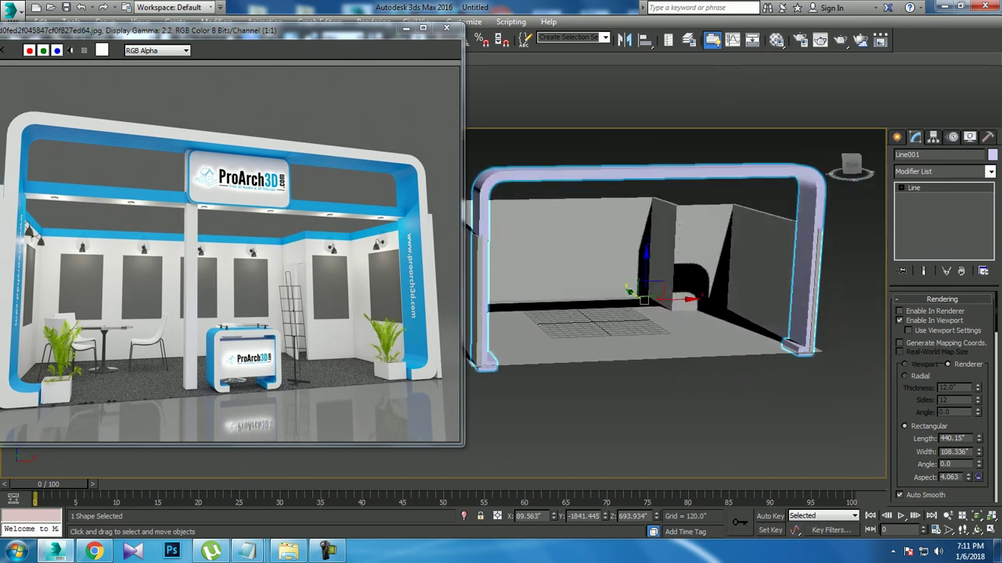
{"action": "scroll", "coordinate": [673, 267], "scroll_direction": "up", "scroll_amount": 5}
{"action": "scroll", "coordinate": [673, 266], "scroll_direction": "down", "scroll_amount": 8}
{"action": "middle_click_drag", "start_coordinate": [673, 266], "coordinate": [659, 259], "text": "alt"}
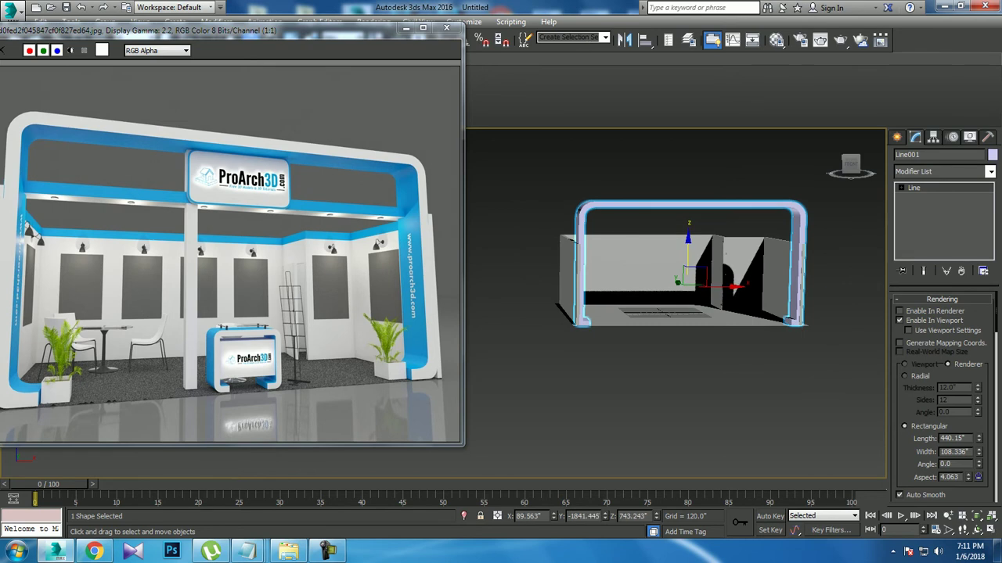
{"action": "key", "text": "ctrl+a"}
Confirm the new object colour for the selected frame, walls and floor
{"action": "left_click", "coordinate": [991, 154]}
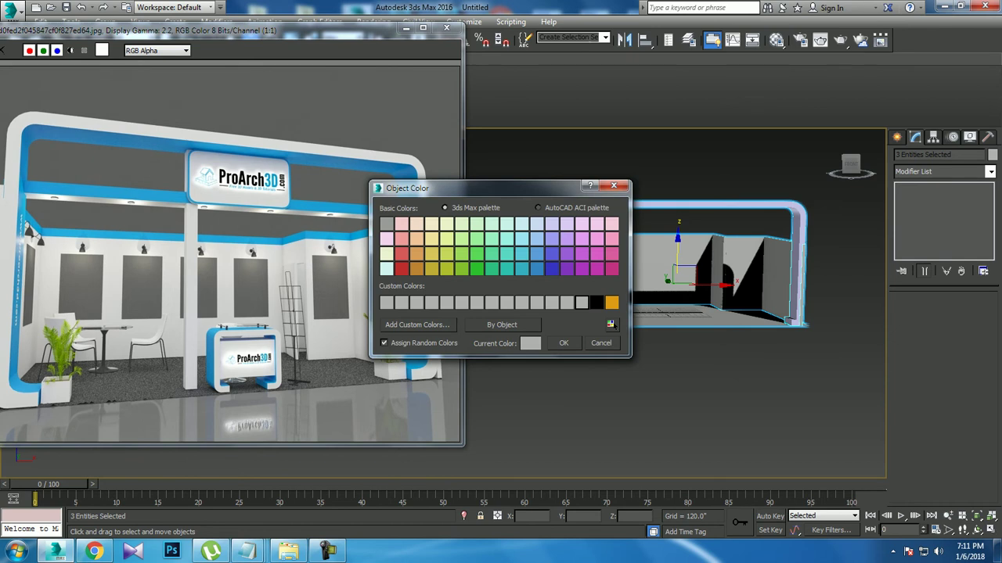
{"action": "left_click", "coordinate": [563, 342]}
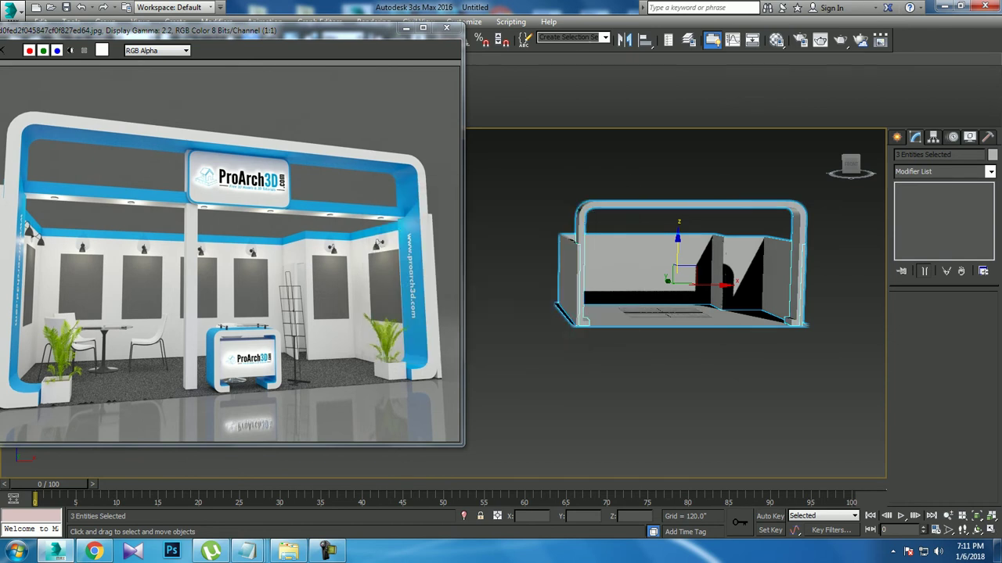
{"action": "left_click_drag", "start_coordinate": [851, 166], "coordinate": [872, 178]}
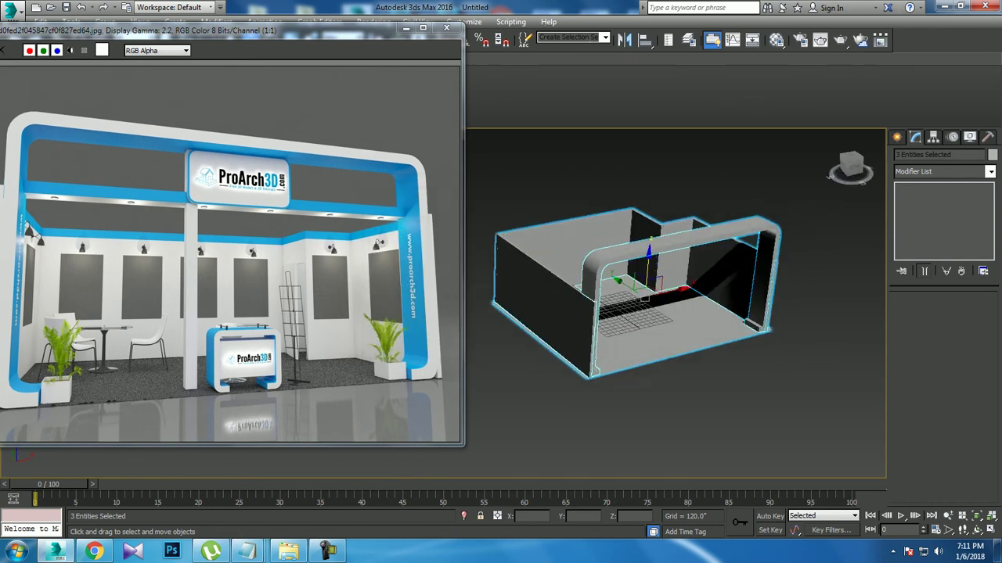
Move the image viewer aside and fill the workspace with a zoomed Top view of the booth frame
{"action": "key", "text": "alt+w"}
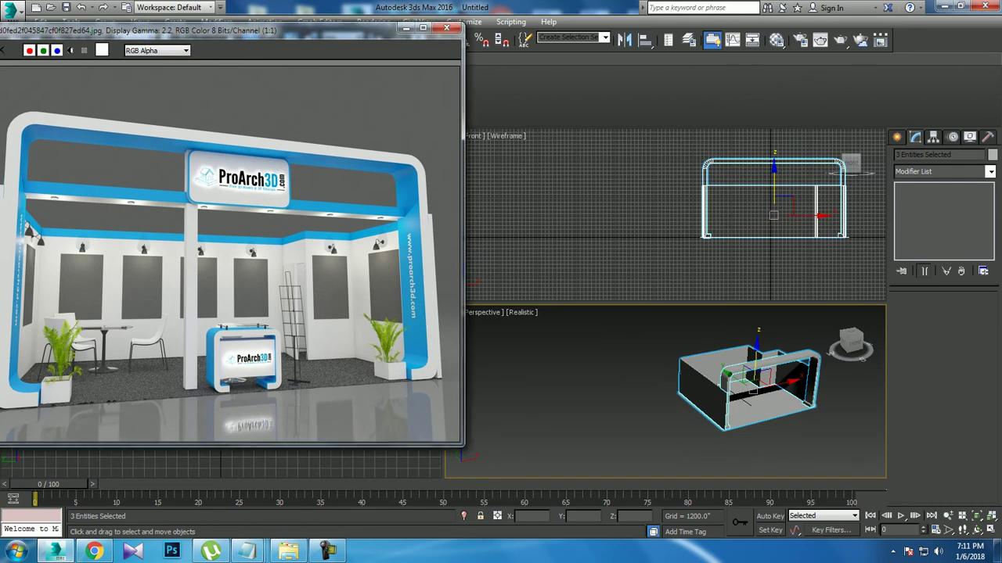
{"action": "left_click_drag", "start_coordinate": [235, 29], "coordinate": [10, 75]}
{"action": "key", "text": "alt+w"}
{"action": "scroll", "coordinate": [298, 313], "scroll_direction": "up", "scroll_amount": 2}
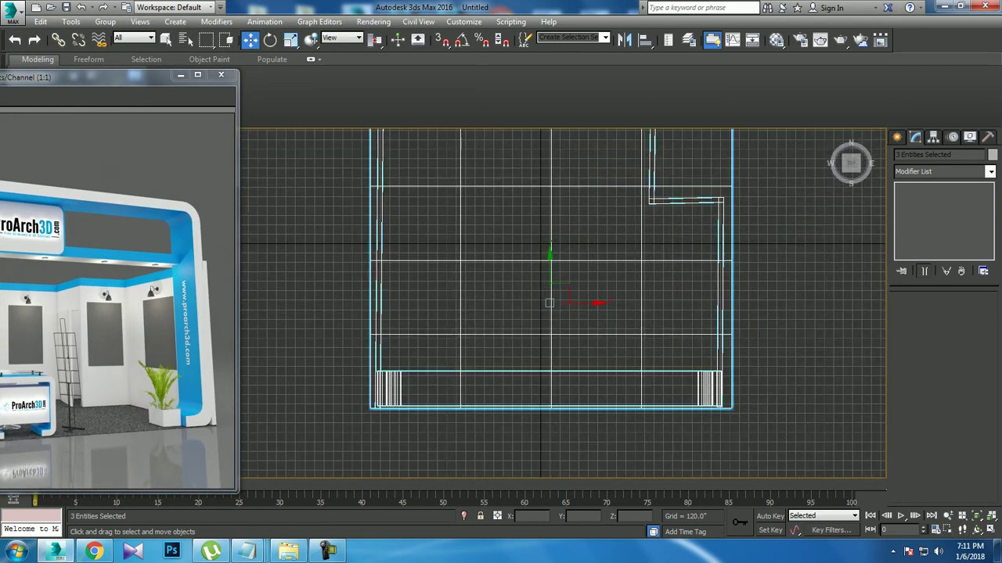
{"action": "middle_click_drag", "start_coordinate": [548, 352], "coordinate": [583, 327]}
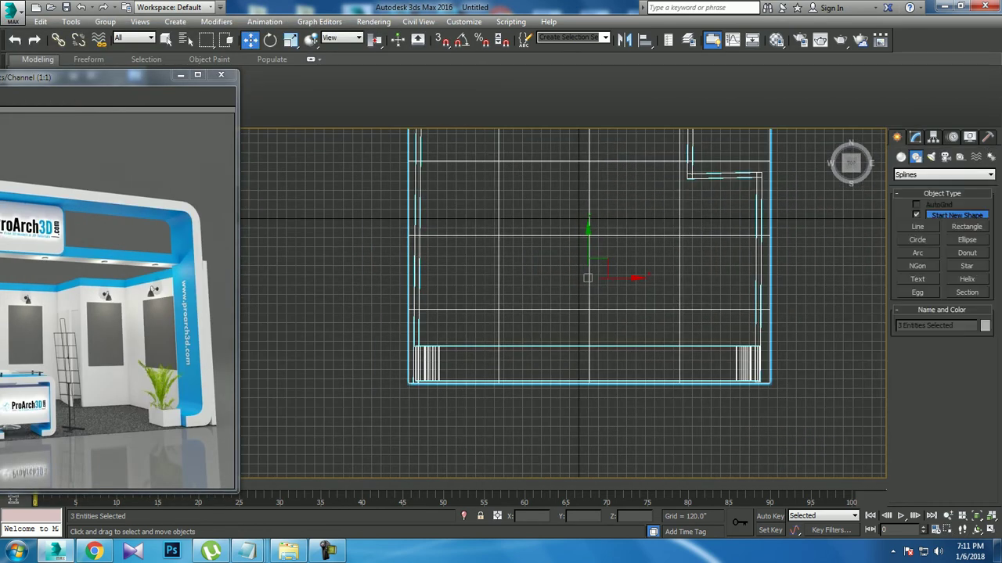
{"action": "left_click", "coordinate": [917, 226]}
Draw Line002 across the booth's front and raise the red beam off the floor
{"action": "left_click", "coordinate": [421, 349]}
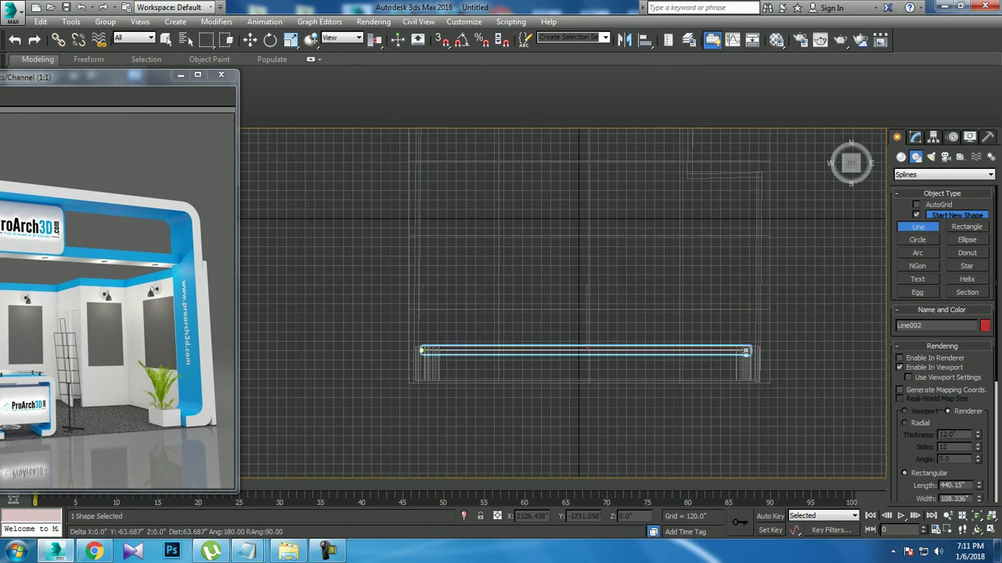
{"action": "right_click", "coordinate": [746, 349]}
{"action": "key", "text": "alt+w"}
{"action": "key", "text": "alt+w"}
{"action": "middle_click_drag", "start_coordinate": [603, 321], "coordinate": [623, 342]}
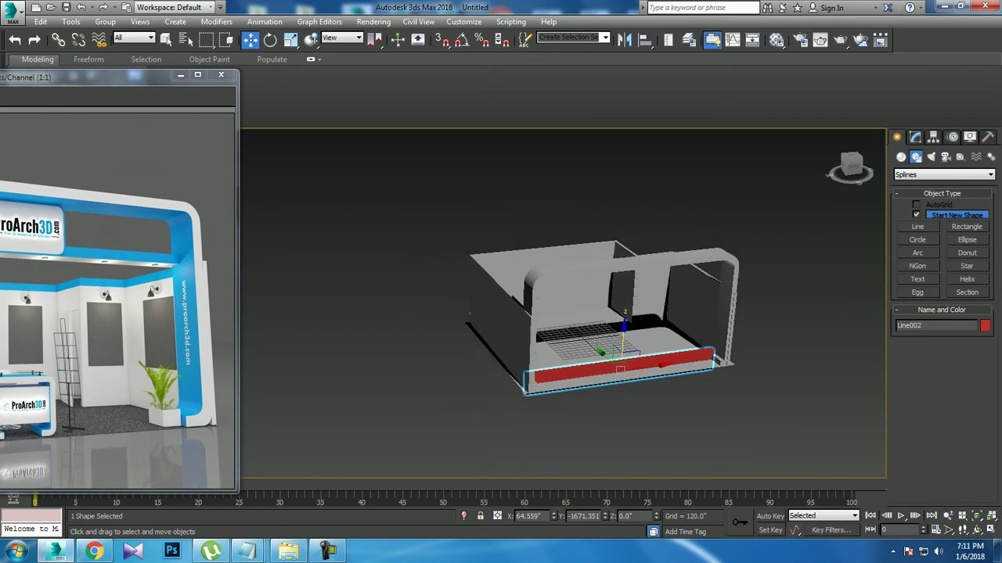
{"action": "left_click_drag", "start_coordinate": [624, 329], "coordinate": [627, 287]}
{"action": "scroll", "coordinate": [783, 234], "scroll_direction": "up", "scroll_amount": 2}
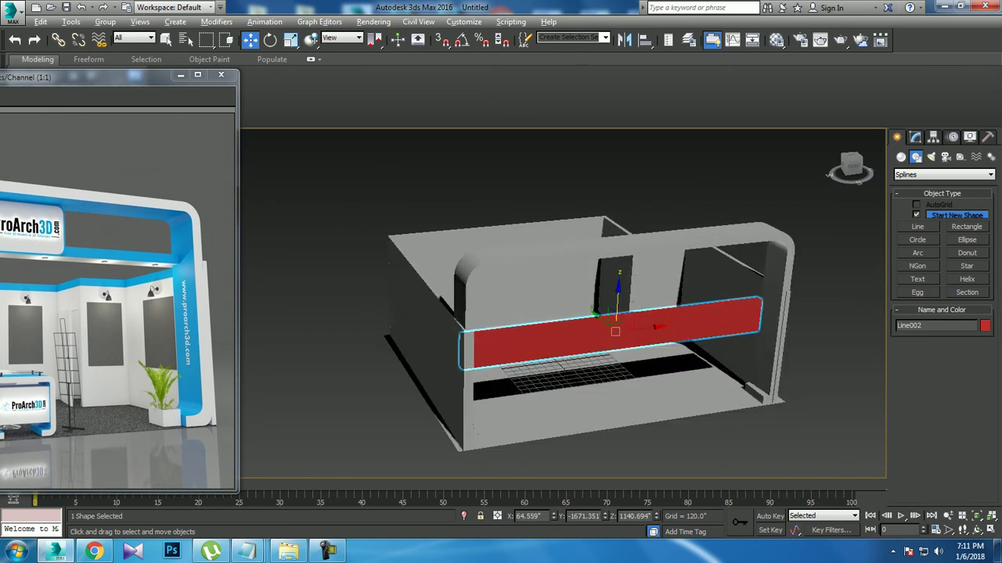
{"action": "scroll", "coordinate": [783, 235], "scroll_direction": "up", "scroll_amount": 3}
{"action": "middle_click_drag", "start_coordinate": [783, 235], "coordinate": [832, 135], "text": "alt"}
Reduce the beam's rectangular Length in the Modify panel, making it 61.621" by 140.837"
{"action": "left_click", "coordinate": [914, 137]}
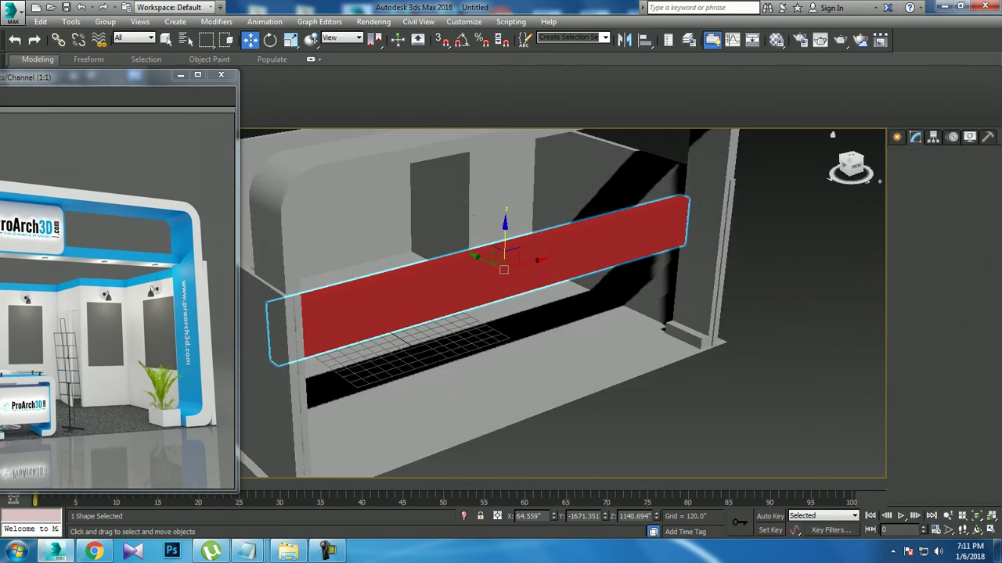
{"action": "mouse_move", "coordinate": [978, 438]}
{"action": "left_mouse_down"}
{"action": "mouse_move", "coordinate": [977, 470]}
{"action": "mouse_move", "coordinate": [977, 434]}
{"action": "left_mouse_up"}
{"action": "left_click", "coordinate": [853, 167]}
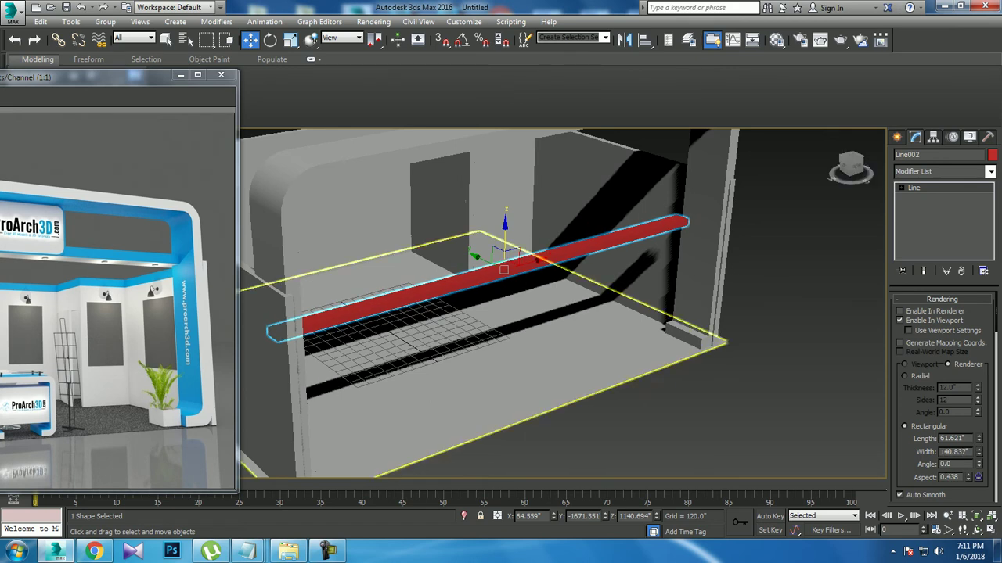
{"action": "mouse_move", "coordinate": [853, 167]}
{"action": "left_mouse_down"}
{"action": "mouse_move", "coordinate": [853, 192]}
{"action": "mouse_move", "coordinate": [845, 169]}
{"action": "left_mouse_up"}
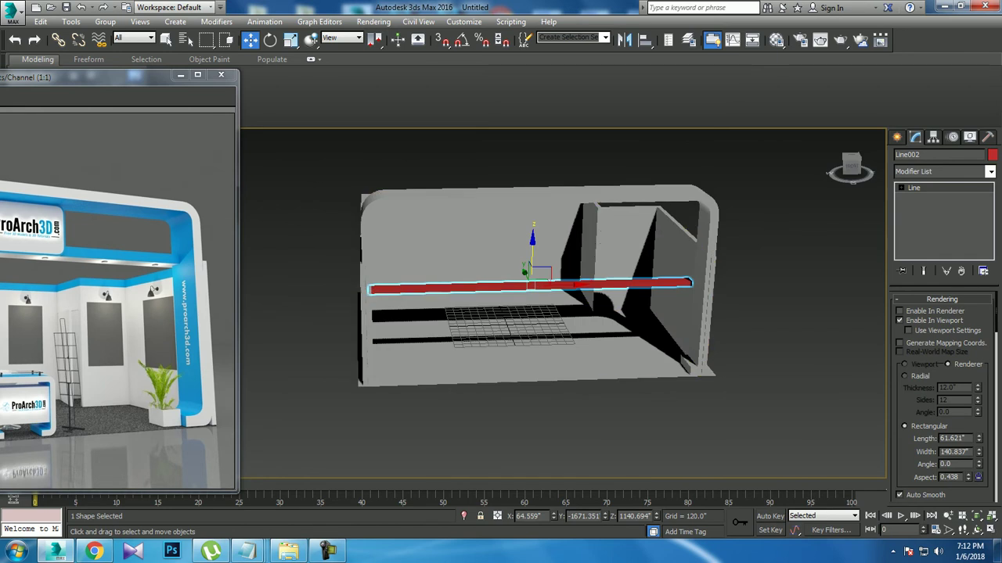
Set the red beam's Rectangular rendering Width to 160.554
{"action": "mouse_move", "coordinate": [978, 438]}
{"action": "left_mouse_down"}
{"action": "mouse_move", "coordinate": [978, 429]}
{"action": "mouse_move", "coordinate": [978, 461]}
{"action": "left_mouse_up"}
{"action": "key", "text": "ctrl+z"}
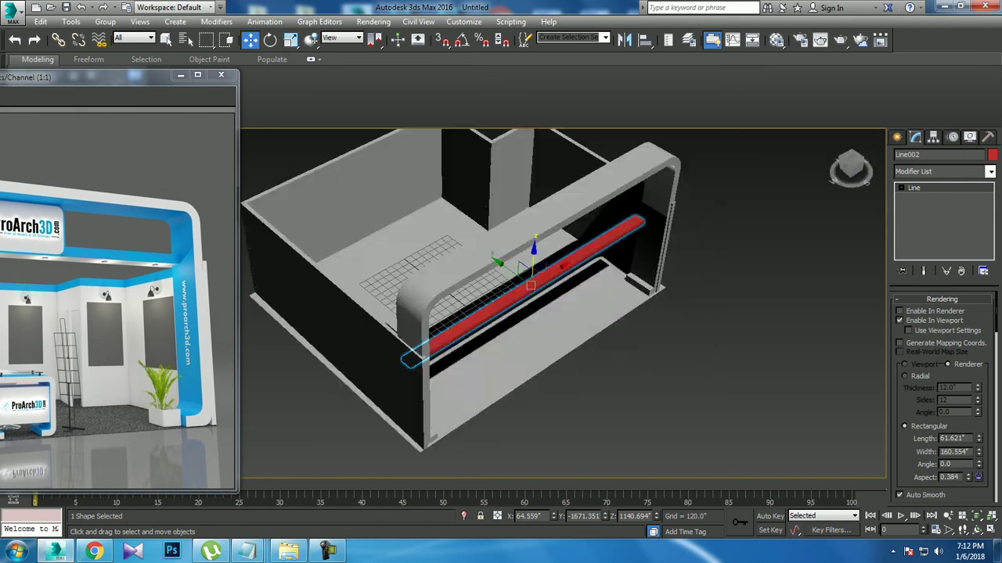
{"action": "left_click_drag", "start_coordinate": [851, 166], "coordinate": [837, 174]}
{"action": "left_click_drag", "start_coordinate": [978, 452], "coordinate": [978, 439]}
{"action": "key", "text": "ctrl+z"}
Raise the red beam in Z to 1718.63, just below the arch's top
{"action": "key", "text": "shift+z"}
{"action": "key", "text": "shift+z"}
{"action": "key", "text": "shift+z"}
{"action": "left_click", "coordinate": [668, 277]}
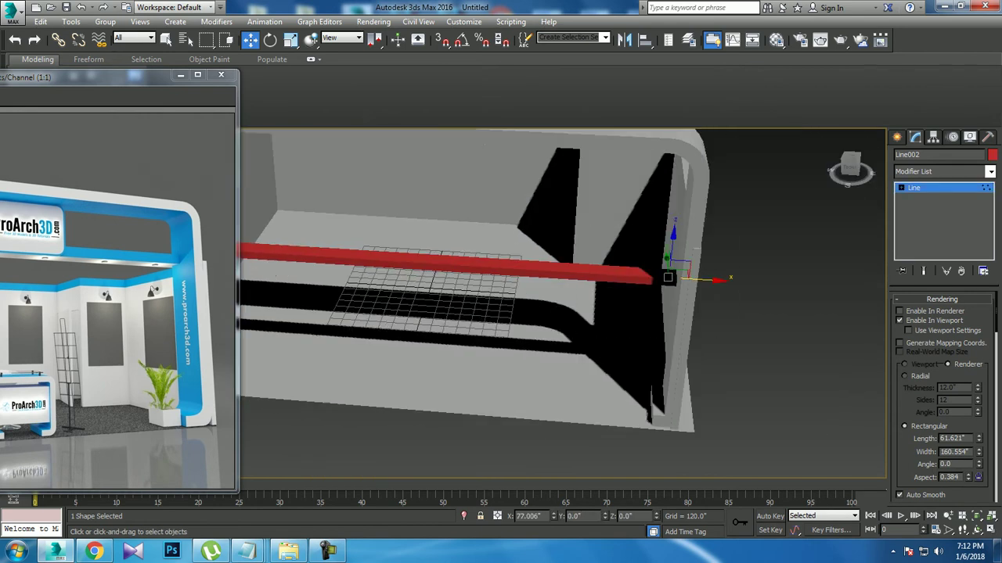
{"action": "middle_click_drag", "start_coordinate": [563, 305], "coordinate": [501, 297], "text": "alt"}
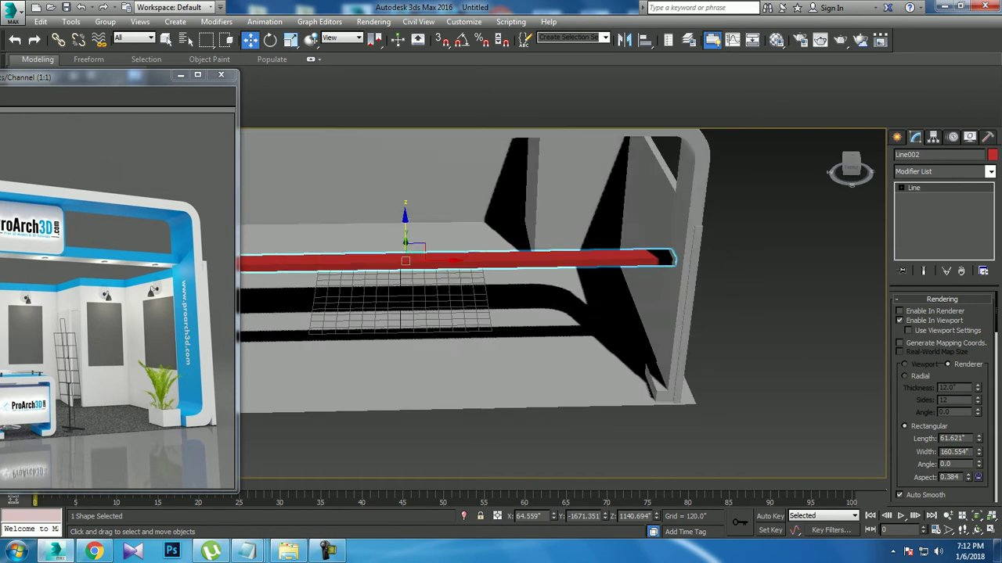
{"action": "key", "text": "shift+z"}
{"action": "key", "text": "shift+z"}
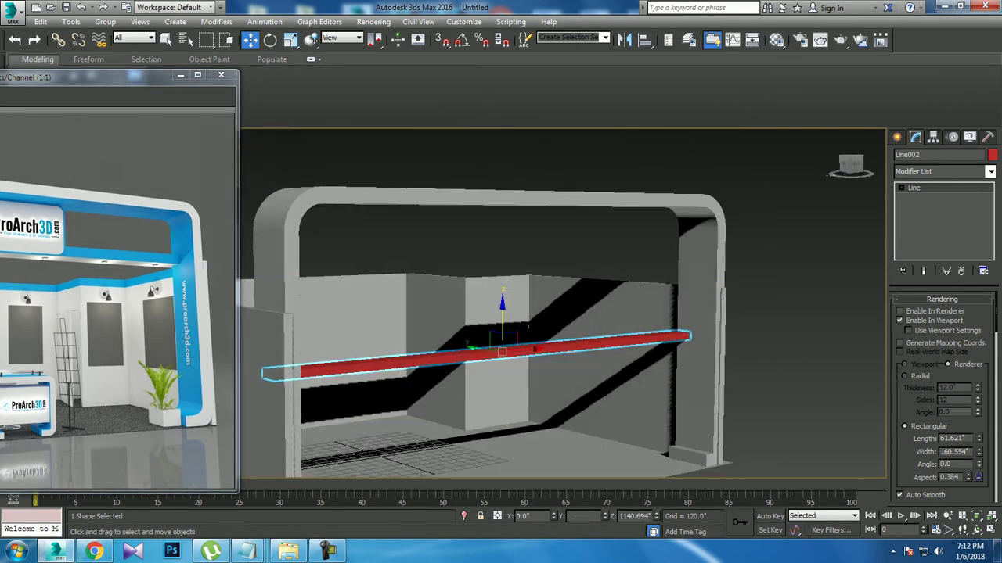
{"action": "left_click_drag", "start_coordinate": [502, 313], "coordinate": [501, 239]}
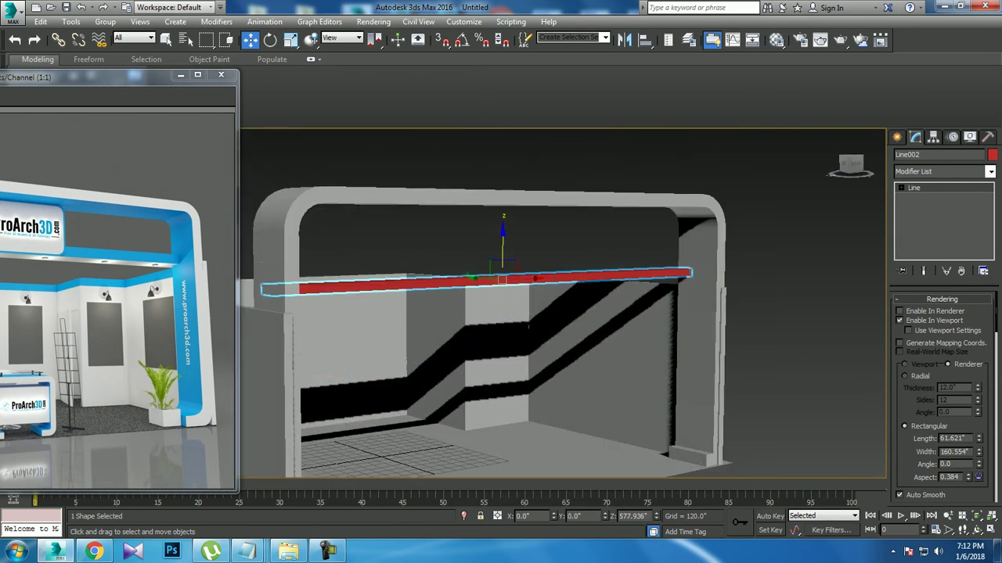
Check the beam's position in the Front wireframe view and bring the reference image back
{"action": "middle_click_drag", "start_coordinate": [529, 327], "coordinate": [463, 310], "text": "alt"}
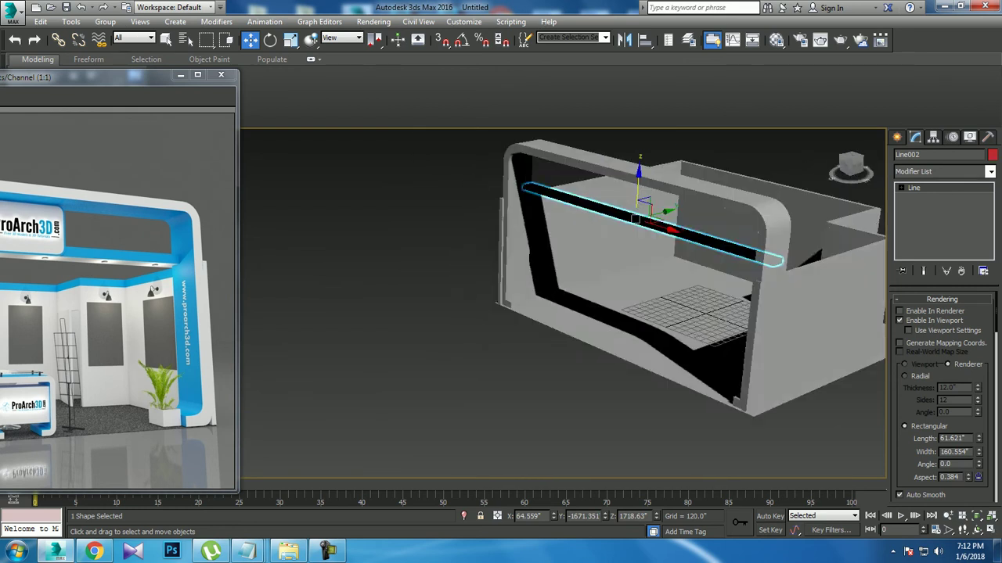
{"action": "key", "text": "shift+z"}
{"action": "key", "text": "alt+w"}
{"action": "key", "text": "alt+w"}
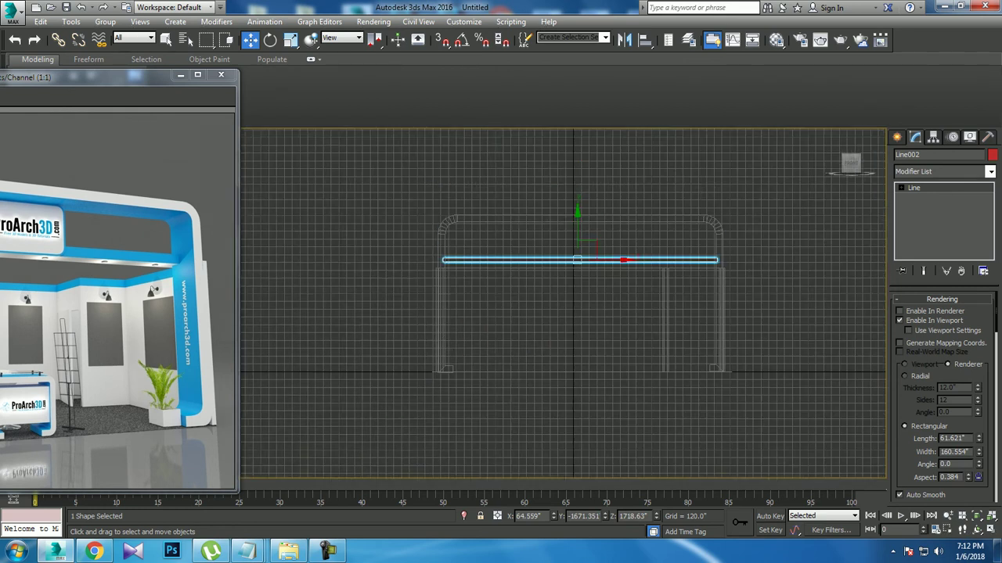
{"action": "middle_click_drag", "start_coordinate": [563, 305], "coordinate": [604, 295]}
{"action": "mouse_move", "coordinate": [117, 75]}
{"action": "left_mouse_down"}
{"action": "mouse_move", "coordinate": [419, 69]}
{"action": "mouse_move", "coordinate": [387, 48]}
{"action": "left_mouse_up"}
Draw a vertical line beneath the red beam for a new post
{"action": "left_click", "coordinate": [897, 137]}
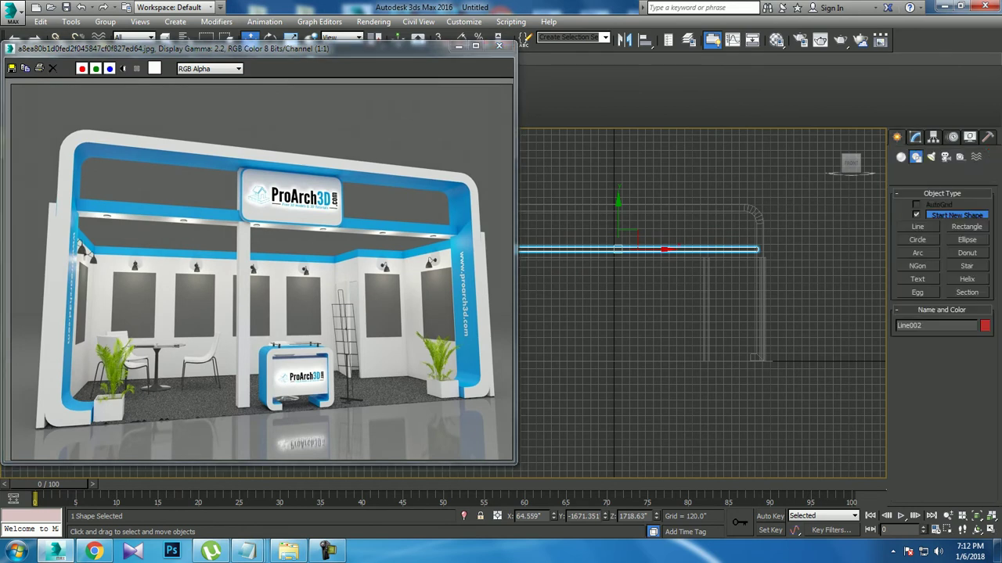
{"action": "left_click", "coordinate": [917, 226]}
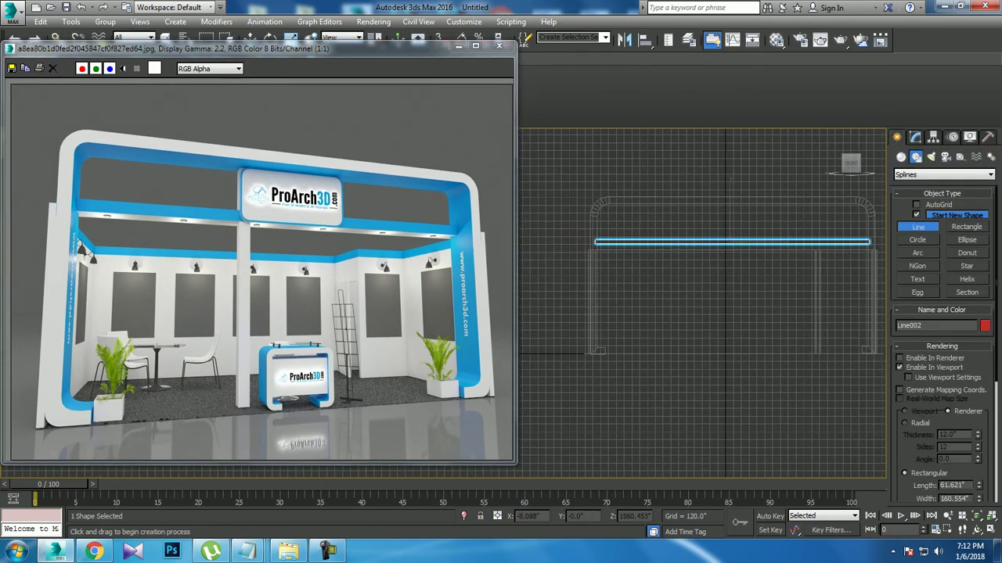
{"action": "left_click", "coordinate": [738, 245]}
{"action": "left_click", "coordinate": [738, 352]}
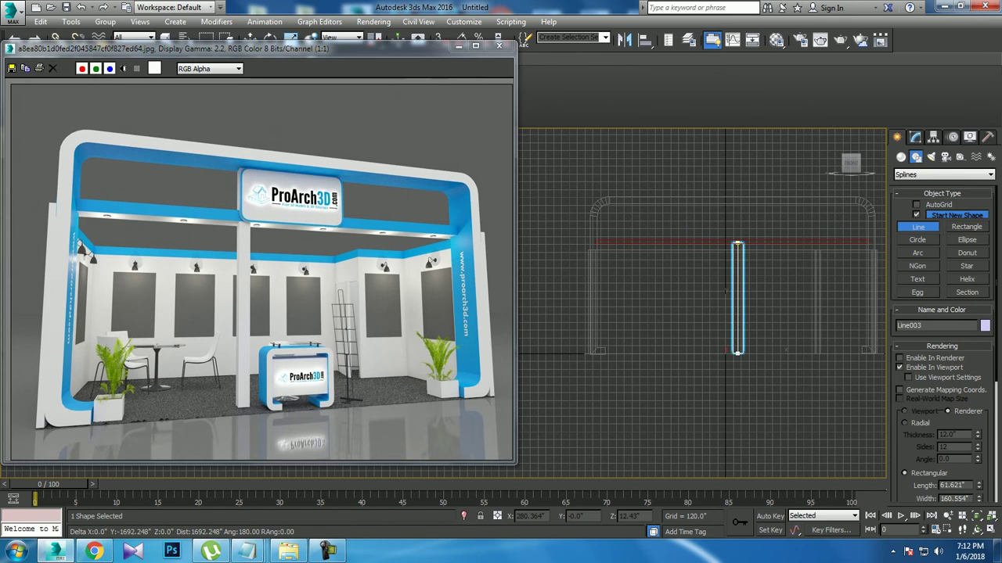
{"action": "right_click", "coordinate": [737, 352]}
{"action": "key", "text": "alt+w"}
{"action": "key", "text": "alt+w"}
{"action": "middle_click_drag", "start_coordinate": [705, 313], "coordinate": [782, 281], "text": "alt"}
Rotate the post about -86° in Z and widen its rectangular section
{"action": "key", "text": "e"}
{"action": "left_click_drag", "start_coordinate": [583, 348], "coordinate": [548, 352]}
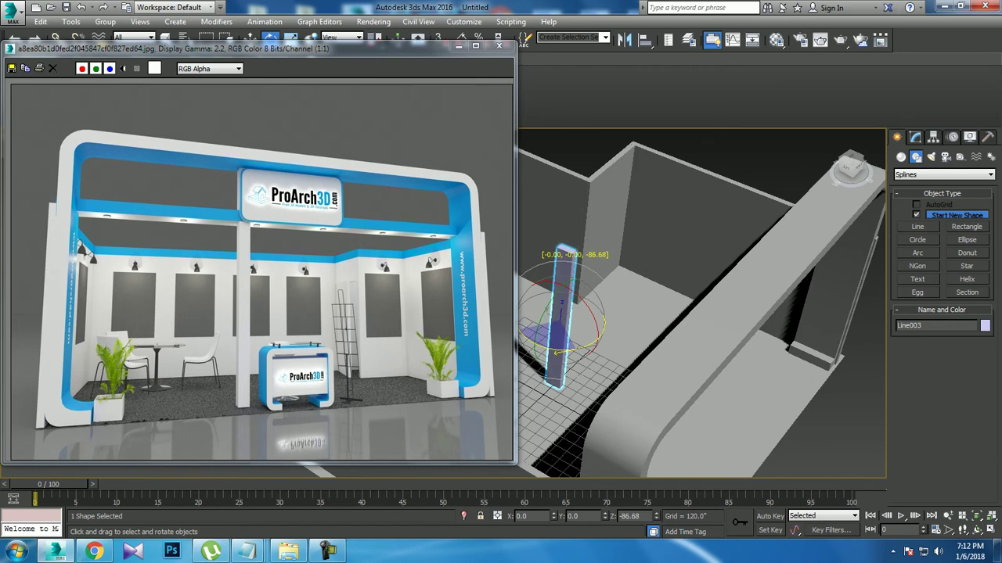
{"action": "key", "text": "w"}
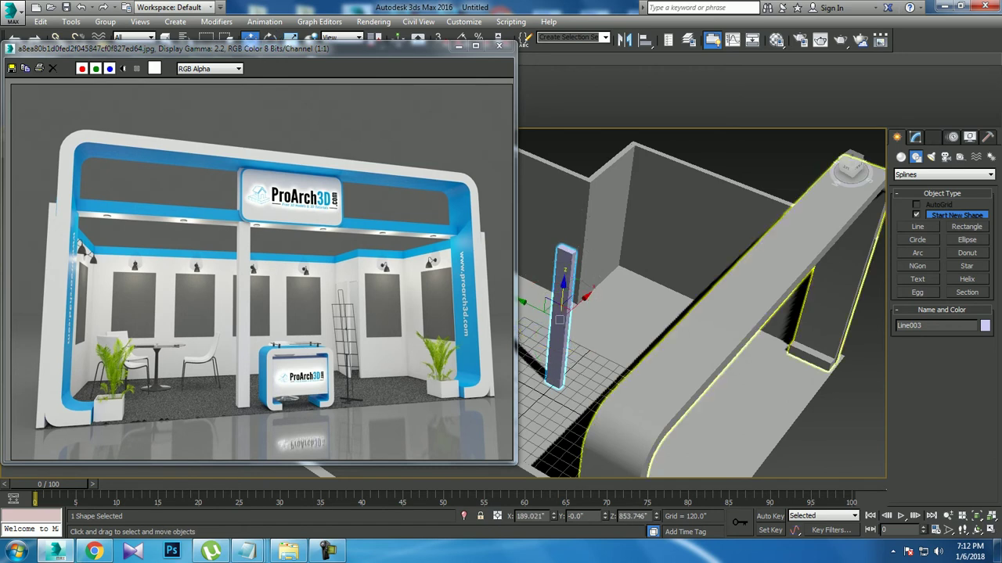
{"action": "left_click", "coordinate": [916, 138]}
{"action": "mouse_move", "coordinate": [978, 438]}
{"action": "left_mouse_down"}
{"action": "mouse_move", "coordinate": [978, 428]}
{"action": "mouse_move", "coordinate": [978, 458]}
{"action": "left_mouse_up"}
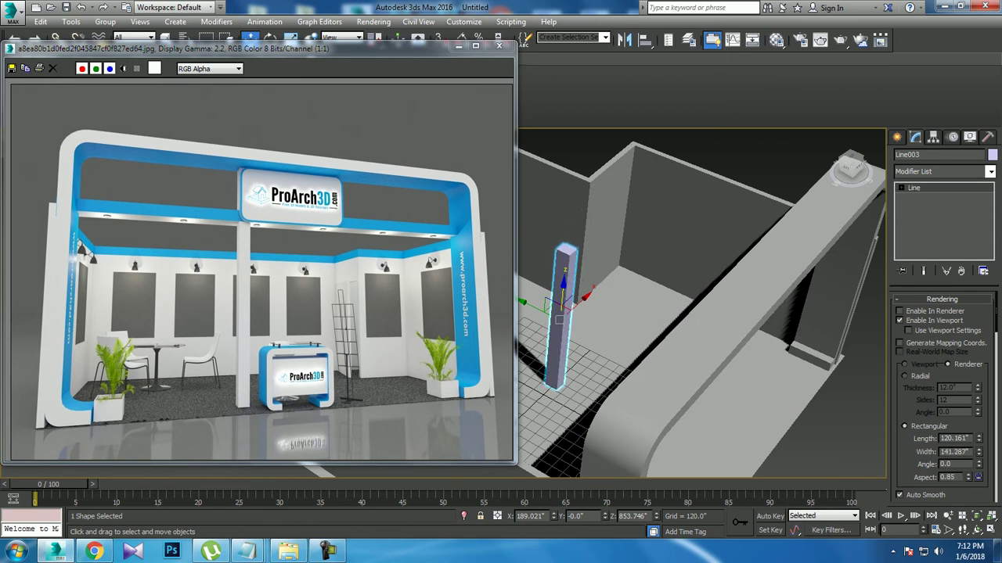
Slide the post along Y into place under the beam at the booth front
{"action": "left_click_drag", "start_coordinate": [559, 306], "coordinate": [701, 373]}
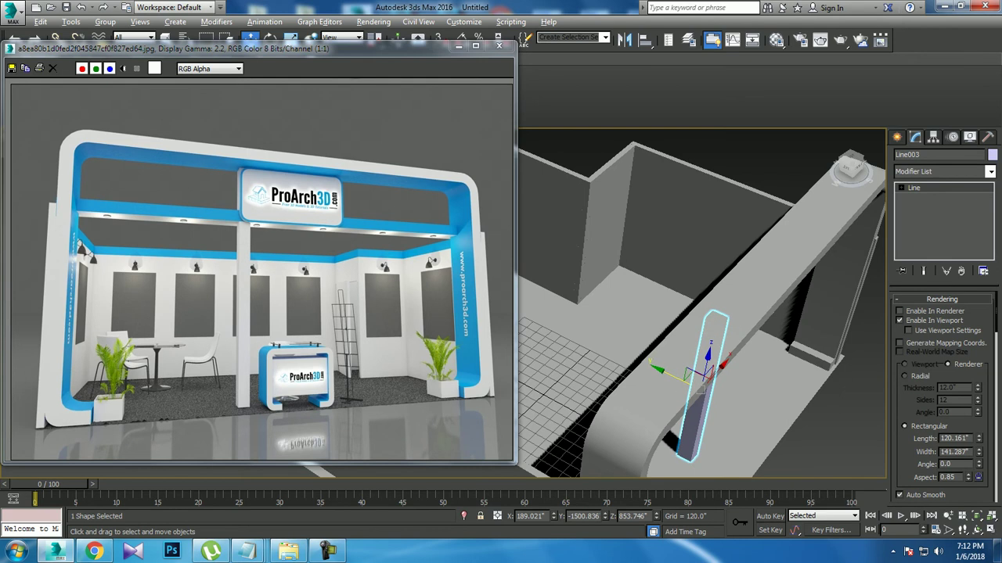
{"action": "middle_click_drag", "start_coordinate": [701, 372], "coordinate": [689, 313], "text": "alt"}
{"action": "mouse_move", "coordinate": [703, 368]}
{"action": "middle_mouse_down", "text": "alt"}
{"action": "mouse_move", "coordinate": [681, 359]}
{"action": "mouse_move", "coordinate": [704, 356]}
{"action": "mouse_move", "coordinate": [695, 352]}
{"action": "mouse_move", "coordinate": [689, 391]}
{"action": "mouse_move", "coordinate": [693, 355]}
{"action": "middle_mouse_up", "text": "alt"}
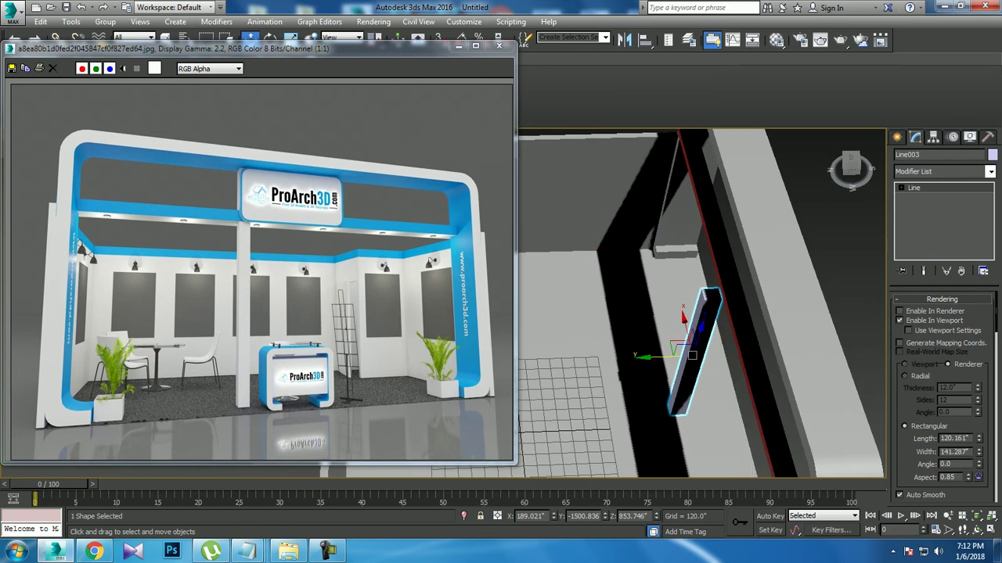
{"action": "left_click_drag", "start_coordinate": [678, 356], "coordinate": [704, 356]}
{"action": "middle_click_drag", "start_coordinate": [705, 356], "coordinate": [716, 301], "text": "alt"}
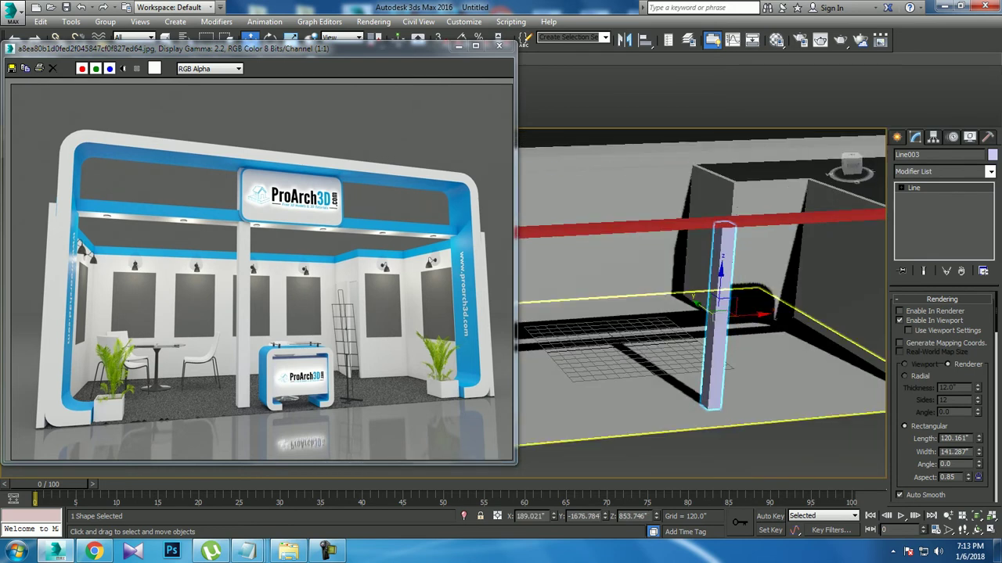
Set the post's Rectangular Length to 97.33 and select all objects
{"action": "type", "text": "97.33"}
{"action": "key", "text": "Return"}
{"action": "key", "text": "ctrl+a"}
Apply the grey custom swatch to all selected booth objects, then deselect everything
{"action": "key", "text": "z"}
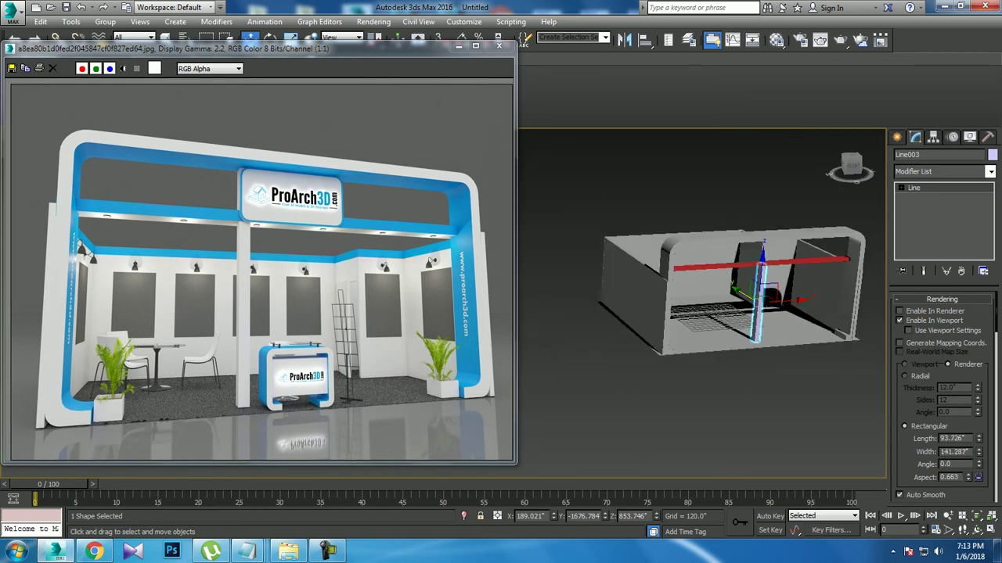
{"action": "left_click", "coordinate": [993, 154]}
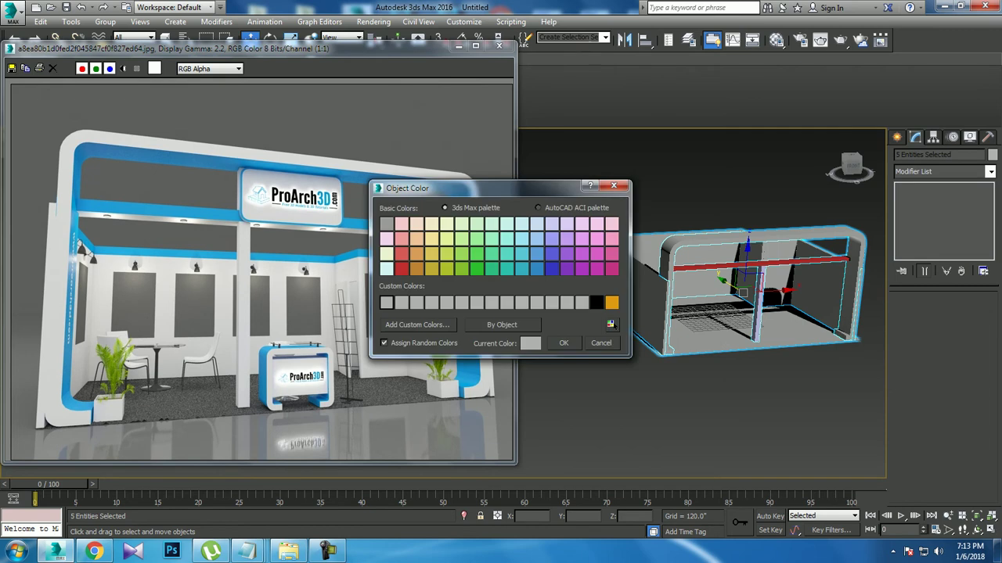
{"action": "left_click", "coordinate": [386, 303]}
{"action": "left_click", "coordinate": [564, 343]}
{"action": "key", "text": "ctrl+d"}
{"action": "mouse_move", "coordinate": [704, 297]}
{"action": "middle_mouse_down", "text": "alt"}
{"action": "mouse_move", "coordinate": [751, 297]}
{"action": "mouse_move", "coordinate": [723, 274]}
{"action": "middle_mouse_up", "text": "alt"}
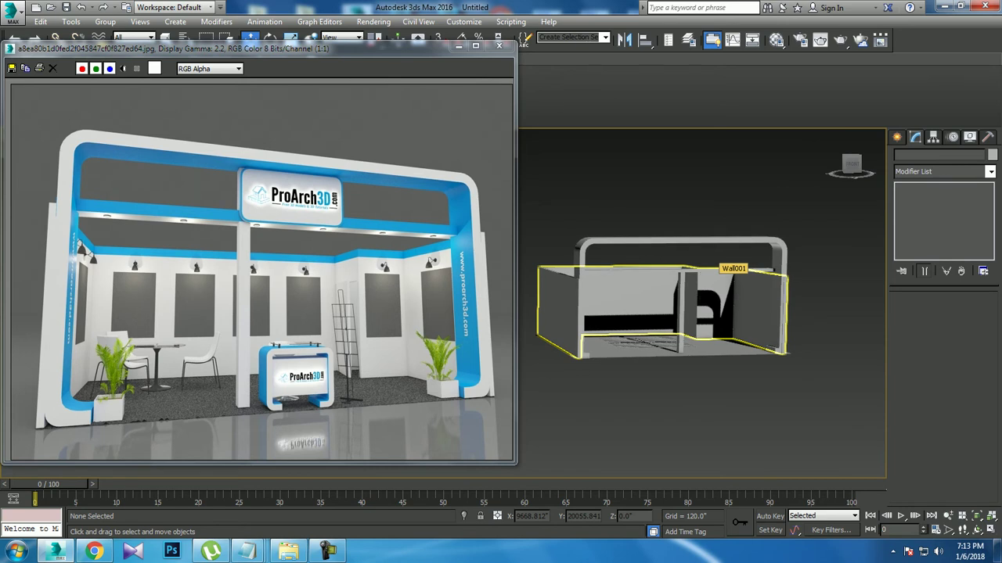
Create a 'my stalll' folder on the Desktop and save the scene there as stallz_1
{"action": "key", "text": "ctrl+s"}
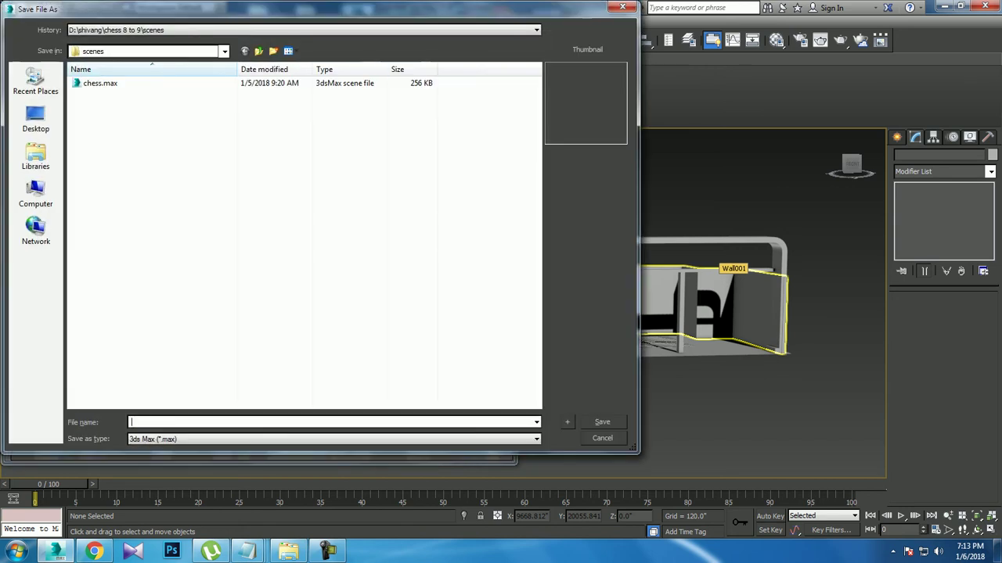
{"action": "left_click", "coordinate": [36, 119]}
{"action": "left_click", "coordinate": [273, 51]}
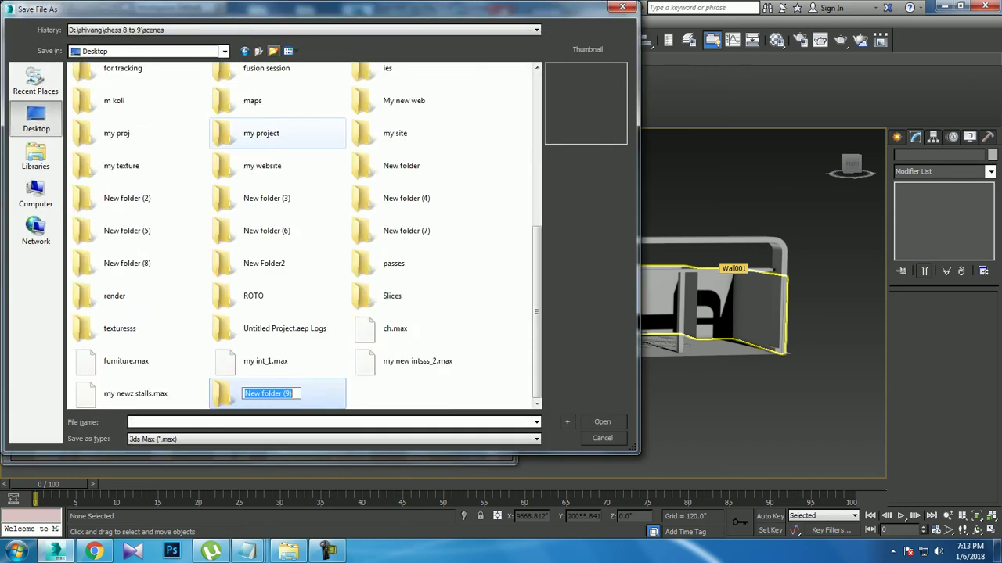
{"action": "type", "text": "my stalll"}
{"action": "key", "text": "Return"}
{"action": "key", "text": "Return"}
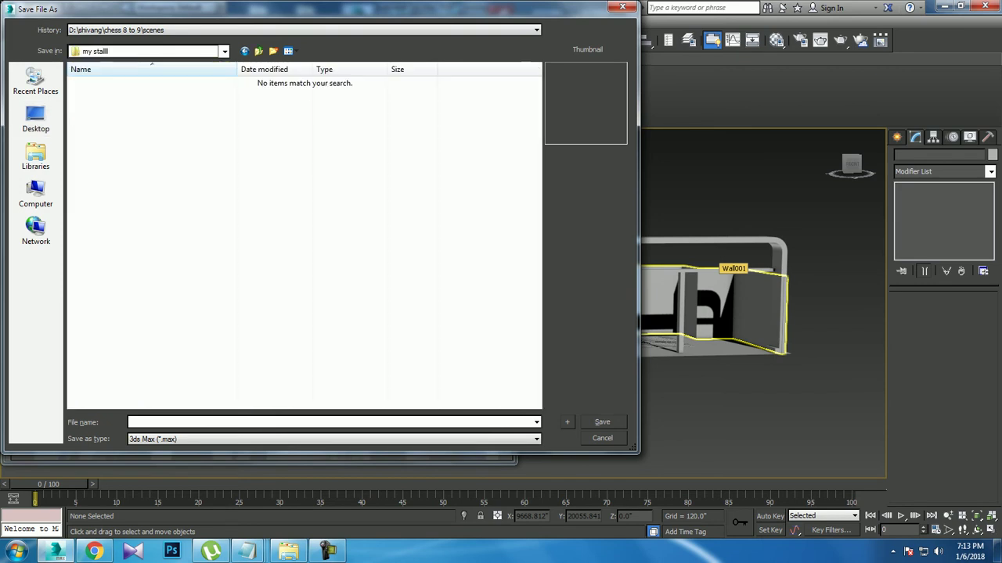
{"action": "type", "text": "stallz_1"}
{"action": "key", "text": "Return"}
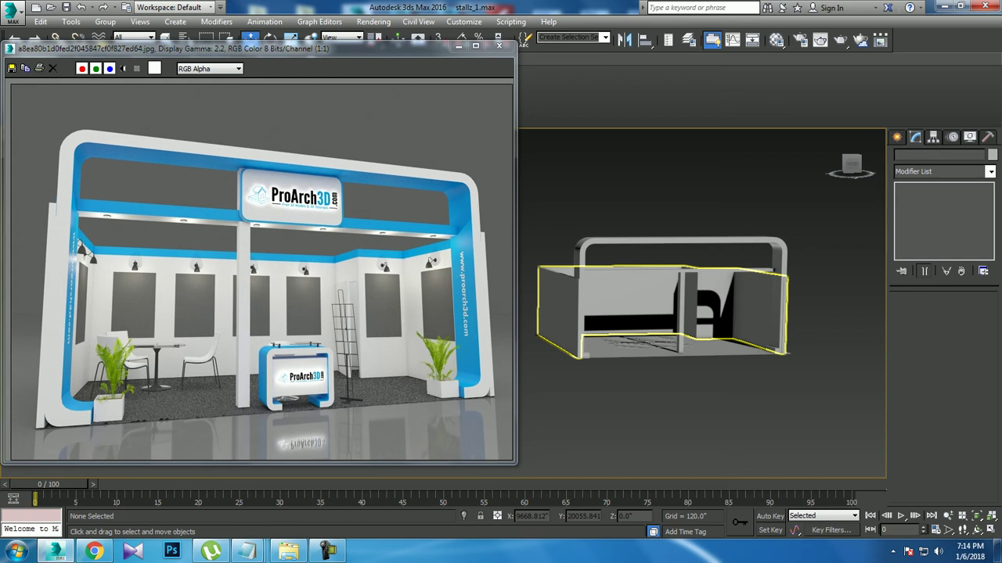
Select the Line003 post and switch to Select and Non-uniform Scale
{"action": "mouse_move", "coordinate": [665, 313]}
{"action": "middle_mouse_down", "text": "alt"}
{"action": "mouse_move", "coordinate": [548, 329]}
{"action": "mouse_move", "coordinate": [591, 383]}
{"action": "mouse_move", "coordinate": [601, 344]}
{"action": "mouse_move", "coordinate": [618, 338]}
{"action": "mouse_move", "coordinate": [883, 389]}
{"action": "mouse_move", "coordinate": [757, 379]}
{"action": "mouse_move", "coordinate": [649, 442]}
{"action": "mouse_move", "coordinate": [719, 296]}
{"action": "mouse_move", "coordinate": [747, 325]}
{"action": "mouse_move", "coordinate": [736, 360]}
{"action": "middle_mouse_up", "text": "alt"}
{"action": "left_click", "coordinate": [595, 379]}
{"action": "scroll", "coordinate": [649, 442], "scroll_direction": "down", "scroll_amount": 5}
{"action": "scroll", "coordinate": [704, 305], "scroll_direction": "up", "scroll_amount": 5}
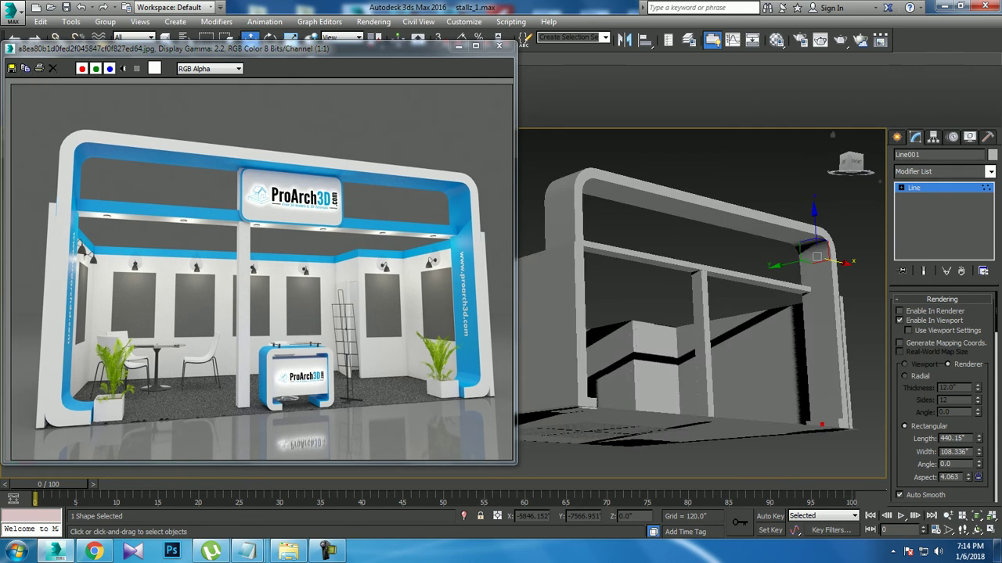
{"action": "left_click", "coordinate": [700, 337]}
{"action": "mouse_move", "coordinate": [700, 336]}
{"action": "middle_mouse_down", "text": "alt"}
{"action": "mouse_move", "coordinate": [767, 328]}
{"action": "mouse_move", "coordinate": [728, 329]}
{"action": "mouse_move", "coordinate": [767, 329]}
{"action": "mouse_move", "coordinate": [750, 332]}
{"action": "mouse_move", "coordinate": [771, 349]}
{"action": "middle_mouse_up", "text": "alt"}
{"action": "left_click", "coordinate": [700, 344]}
{"action": "key", "text": "r"}
{"action": "key", "text": "z"}
{"action": "key", "text": "r"}
Show the post in a zoomed-in Front view with Select and Move active
{"action": "middle_click_drag", "start_coordinate": [804, 307], "coordinate": [755, 301], "text": "alt"}
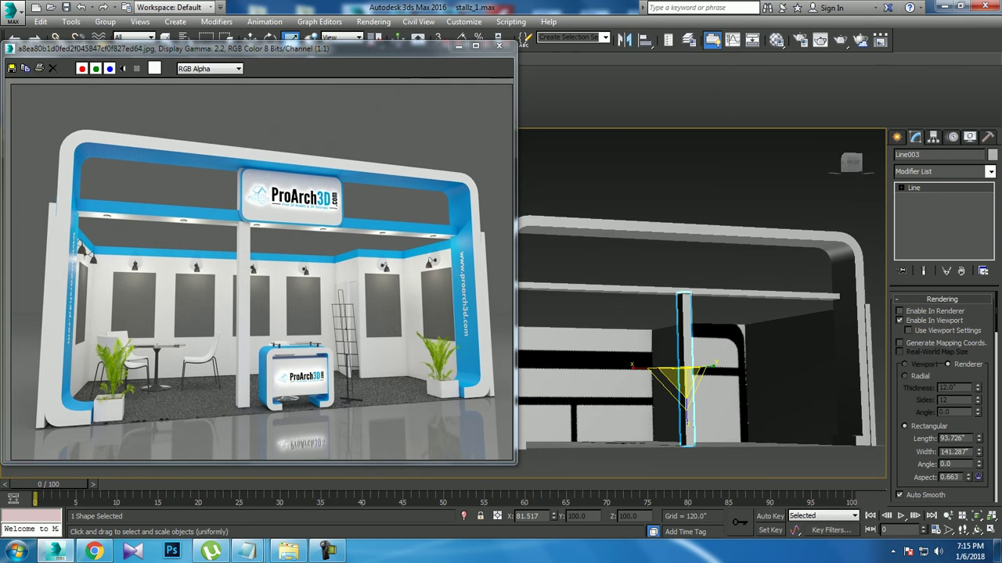
{"action": "key", "text": "f"}
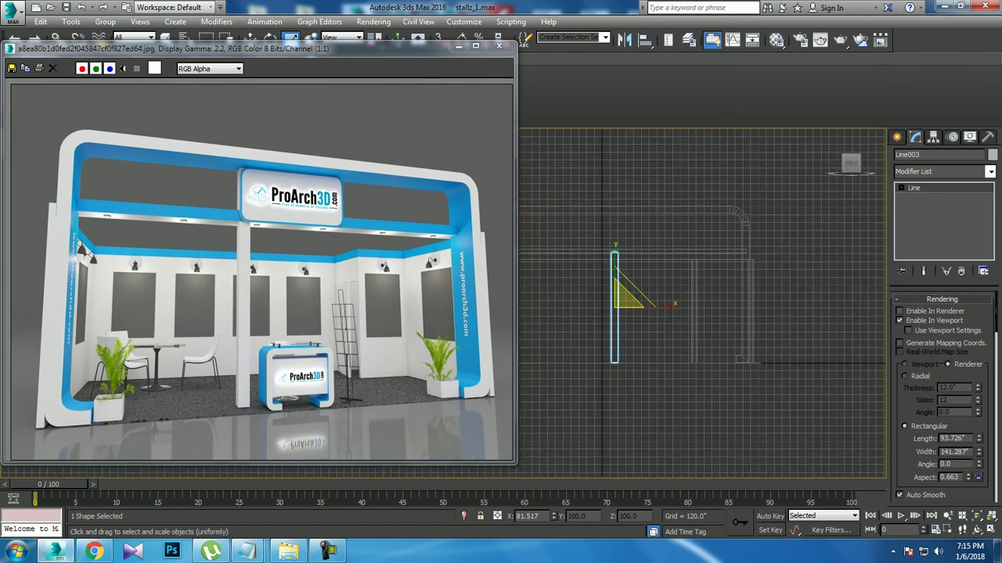
{"action": "scroll", "coordinate": [726, 346], "scroll_direction": "up", "scroll_amount": 2}
{"action": "scroll", "coordinate": [725, 346], "scroll_direction": "up", "scroll_amount": 1}
{"action": "key", "text": "w"}
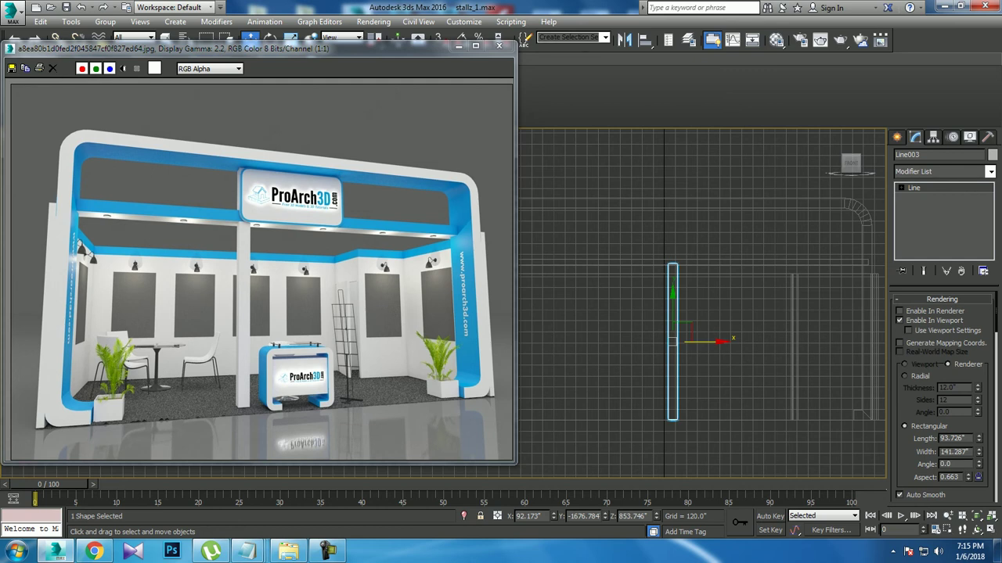
Draw a trial rectangle spline in the Front view, then delete it
{"action": "left_click", "coordinate": [897, 137]}
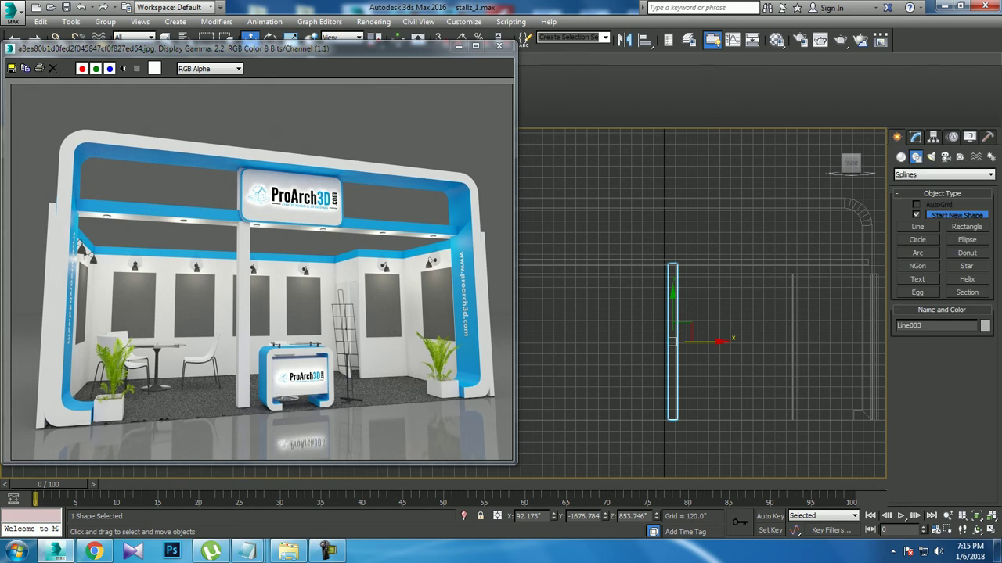
{"action": "left_click", "coordinate": [900, 157]}
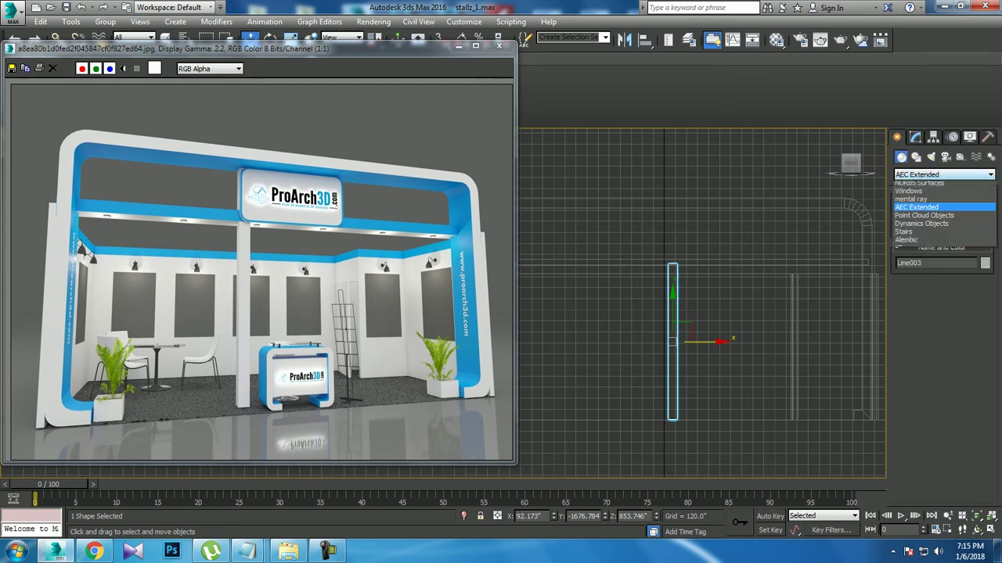
{"action": "left_click", "coordinate": [916, 157]}
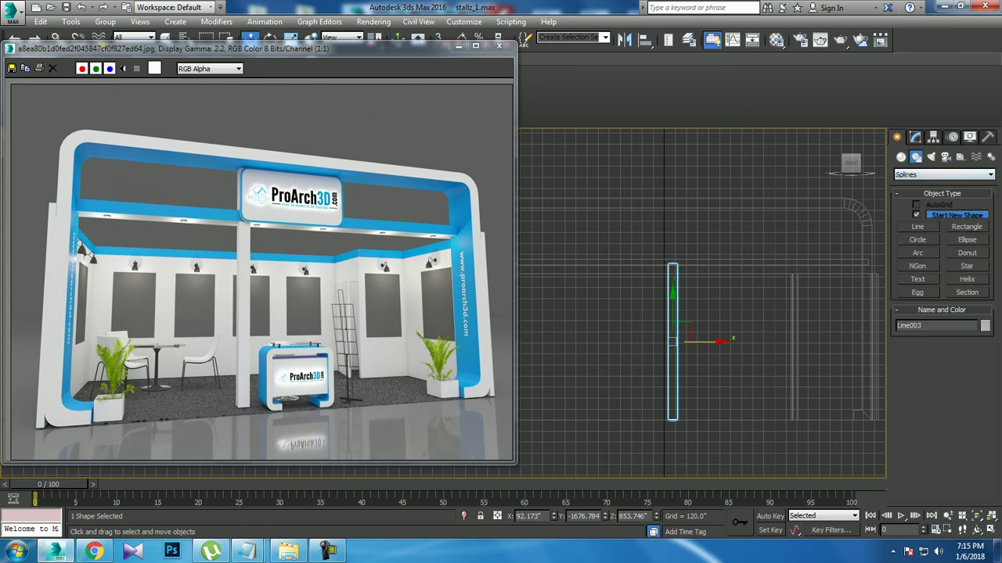
{"action": "left_click", "coordinate": [967, 226]}
{"action": "left_click_drag", "start_coordinate": [646, 198], "coordinate": [765, 266]}
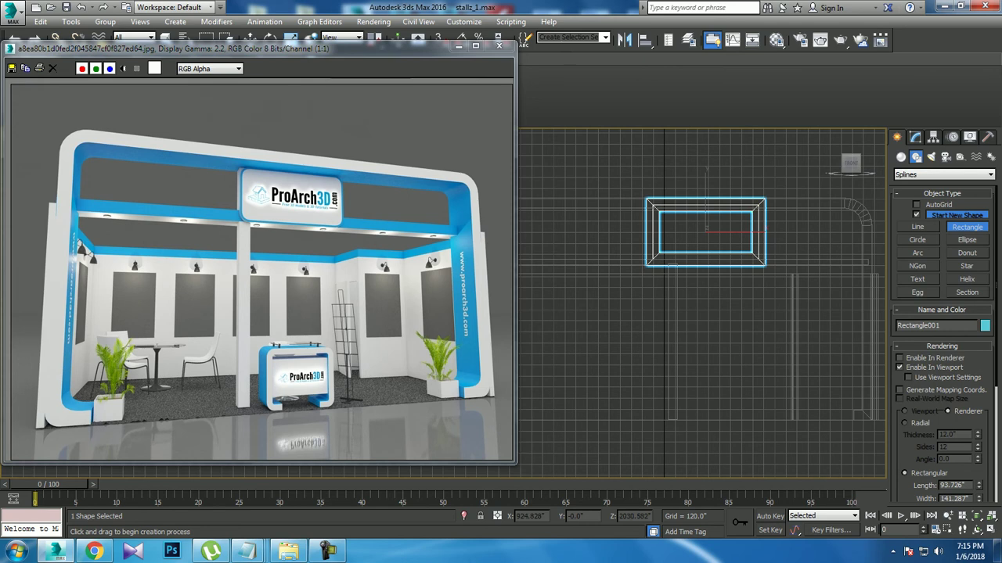
{"action": "key", "text": "q"}
{"action": "key", "text": "Delete"}
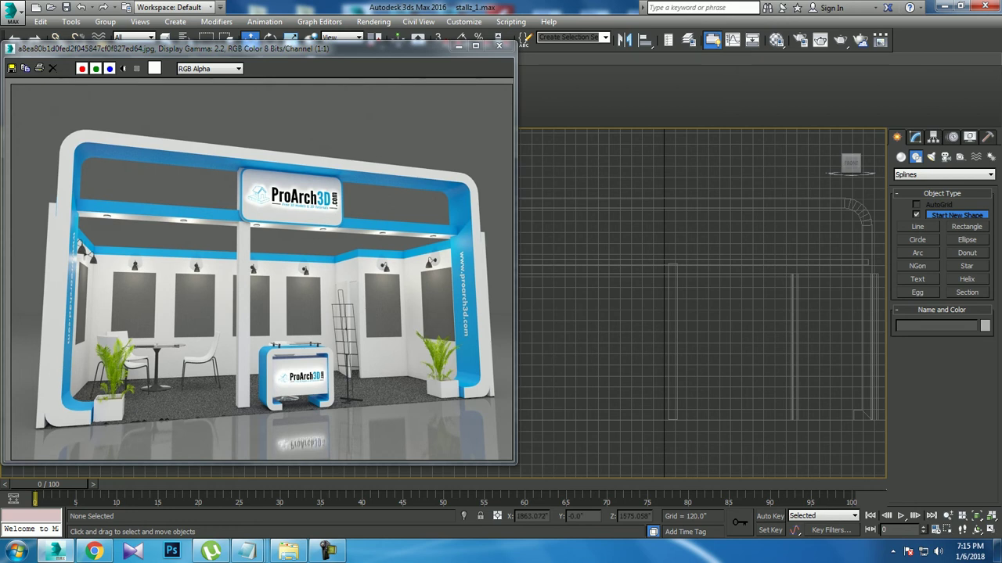
Redraw the rectangle above the stall's frame and inspect it in Perspective
{"action": "left_click", "coordinate": [966, 226]}
{"action": "left_click_drag", "start_coordinate": [645, 204], "coordinate": [745, 258]}
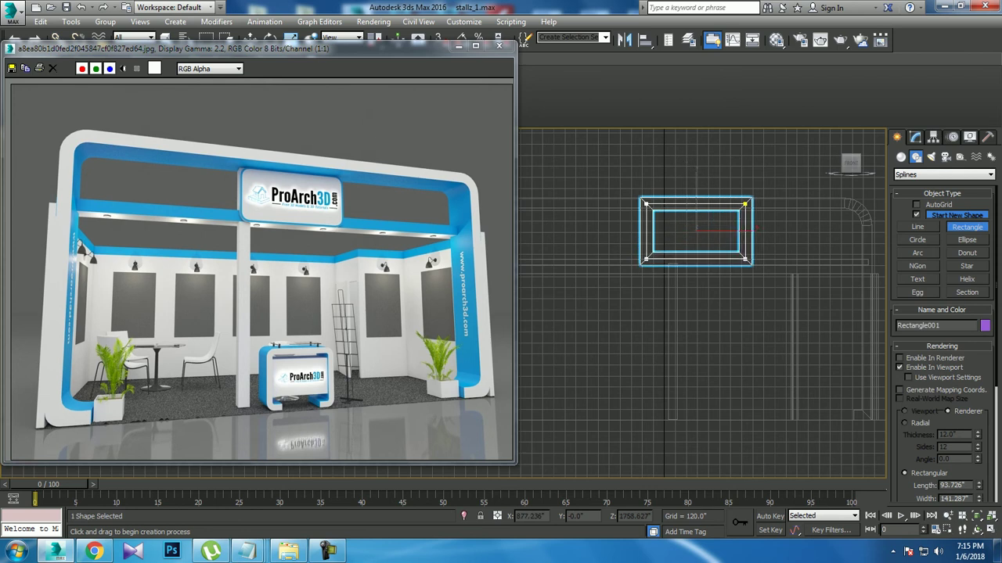
{"action": "key", "text": "w"}
{"action": "key", "text": "p"}
{"action": "scroll", "coordinate": [611, 282], "scroll_direction": "up", "scroll_amount": 3}
{"action": "middle_click_drag", "start_coordinate": [704, 329], "coordinate": [774, 314], "text": "alt"}
{"action": "key", "text": "z"}
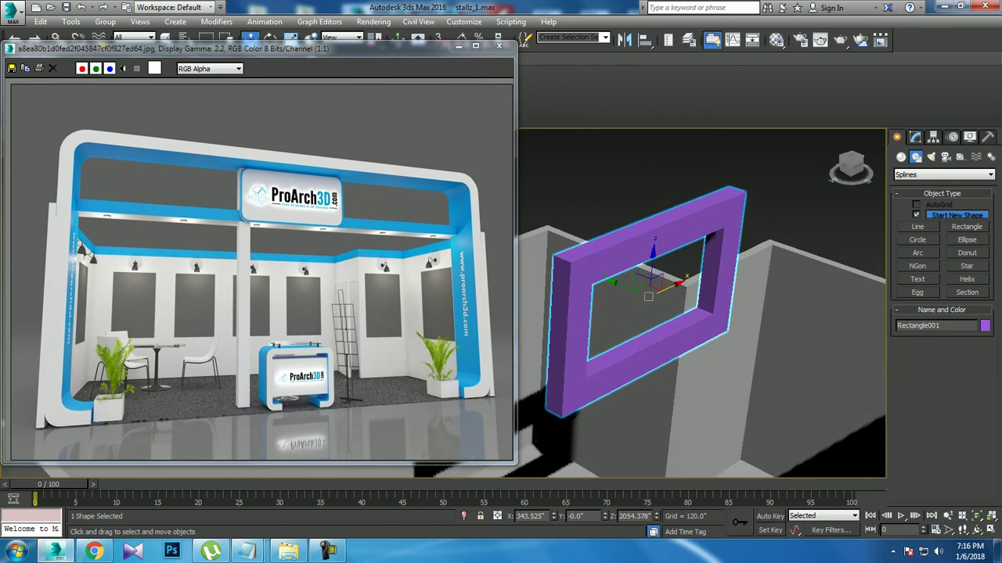
{"action": "scroll", "coordinate": [694, 288], "scroll_direction": "down", "scroll_amount": 3}
Turn off Enable In Viewport so the rectangle shows as a thin outline
{"action": "left_click", "coordinate": [916, 137]}
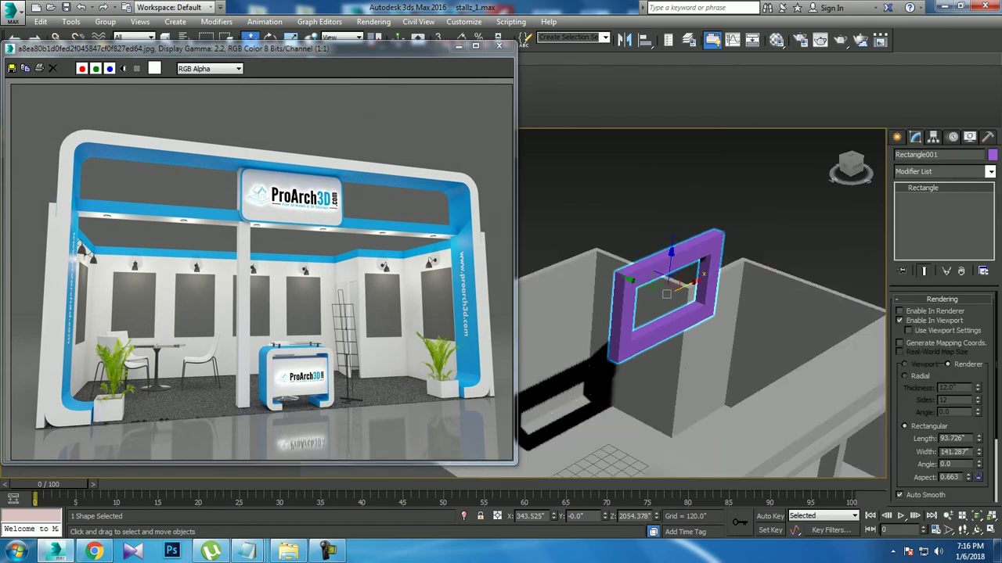
{"action": "left_click", "coordinate": [900, 320]}
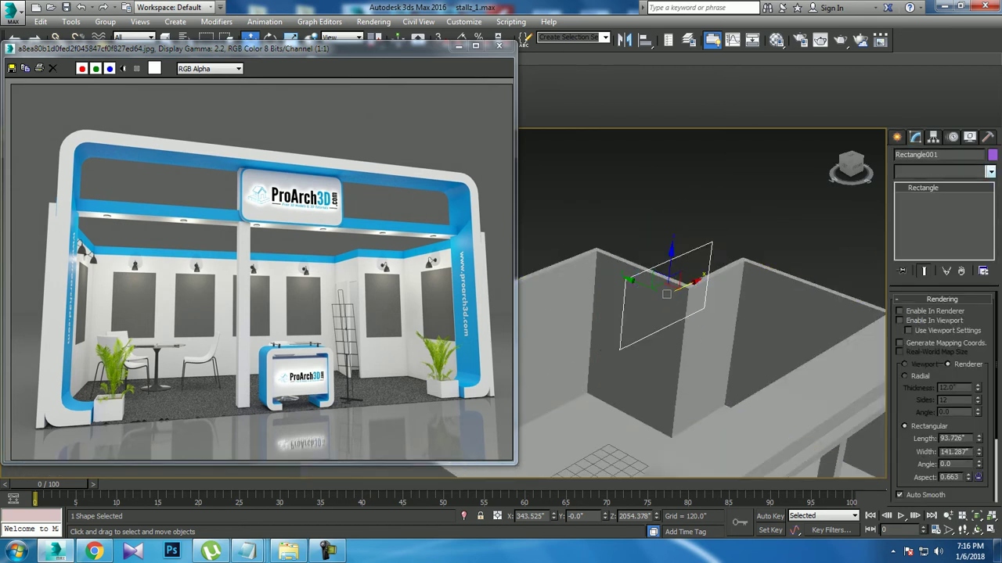
{"action": "left_click", "coordinate": [990, 172]}
{"action": "key", "text": "Escape"}
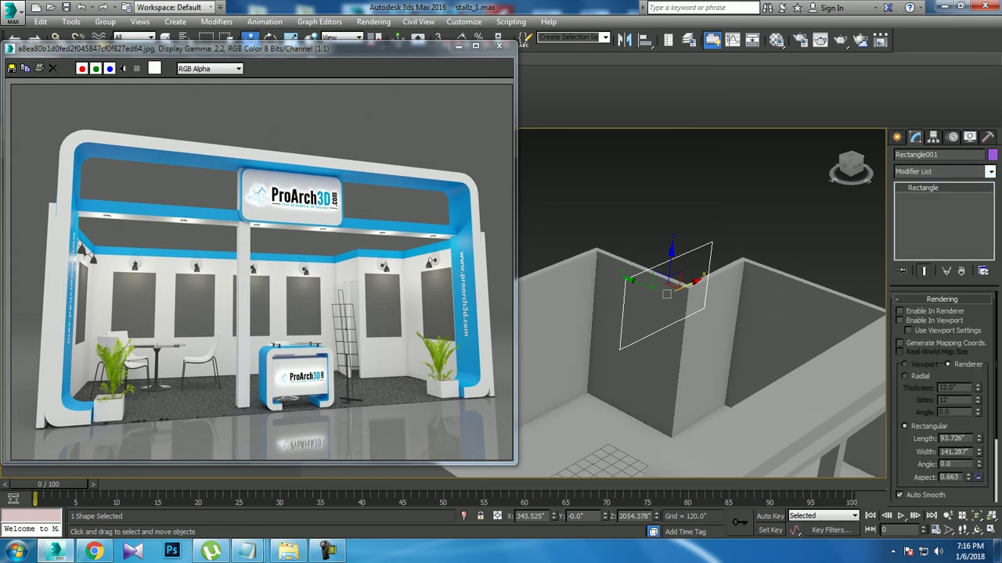
{"action": "middle_click_drag", "start_coordinate": [705, 352], "coordinate": [688, 352], "text": "alt"}
Convert the rectangle to an Editable Spline and select its corner vertices
{"action": "right_click", "coordinate": [923, 188]}
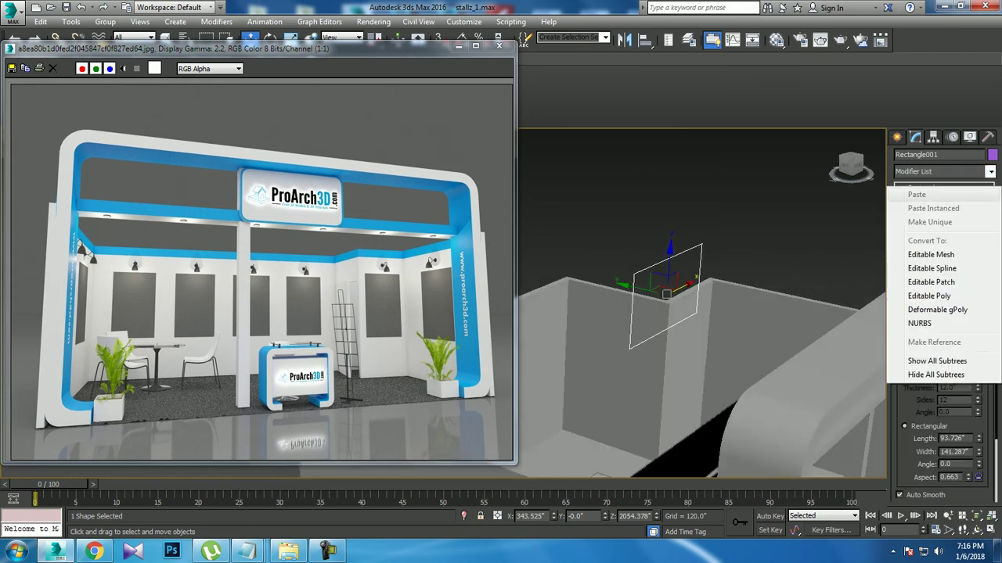
{"action": "left_click", "coordinate": [935, 269]}
{"action": "key", "text": "1"}
{"action": "scroll", "coordinate": [943, 391], "scroll_direction": "down", "scroll_amount": 5}
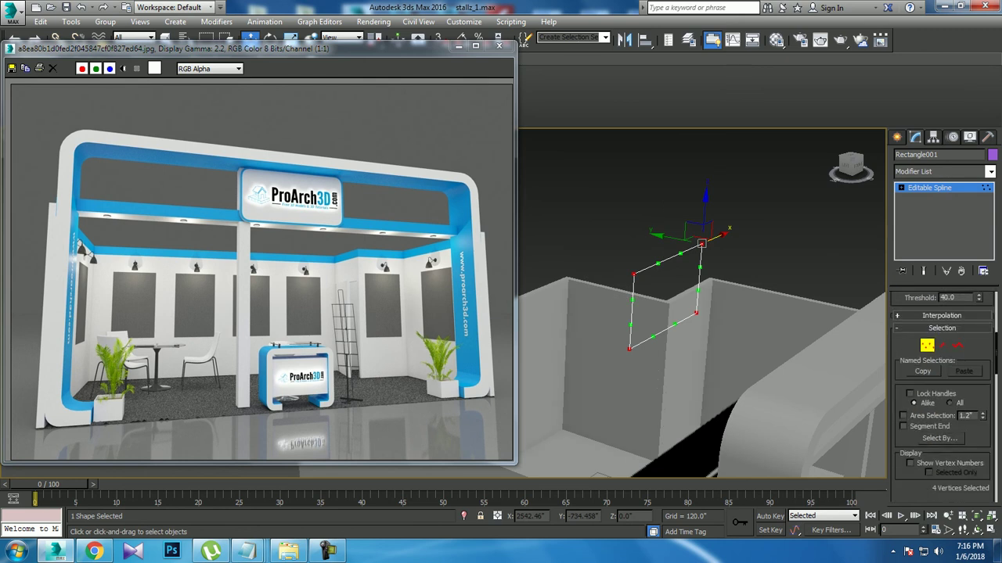
{"action": "scroll", "coordinate": [943, 376], "scroll_direction": "down", "scroll_amount": 3}
{"action": "scroll", "coordinate": [943, 376], "scroll_direction": "down", "scroll_amount": 4}
{"action": "scroll", "coordinate": [943, 392], "scroll_direction": "down", "scroll_amount": 3}
{"action": "scroll", "coordinate": [943, 391], "scroll_direction": "down", "scroll_amount": 2}
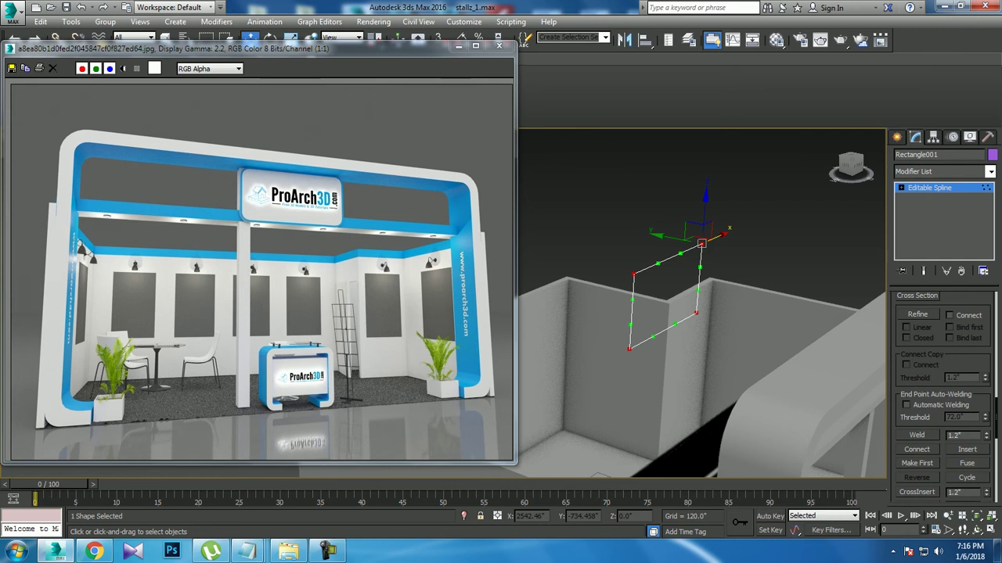
{"action": "scroll", "coordinate": [923, 383], "scroll_direction": "down", "scroll_amount": 5}
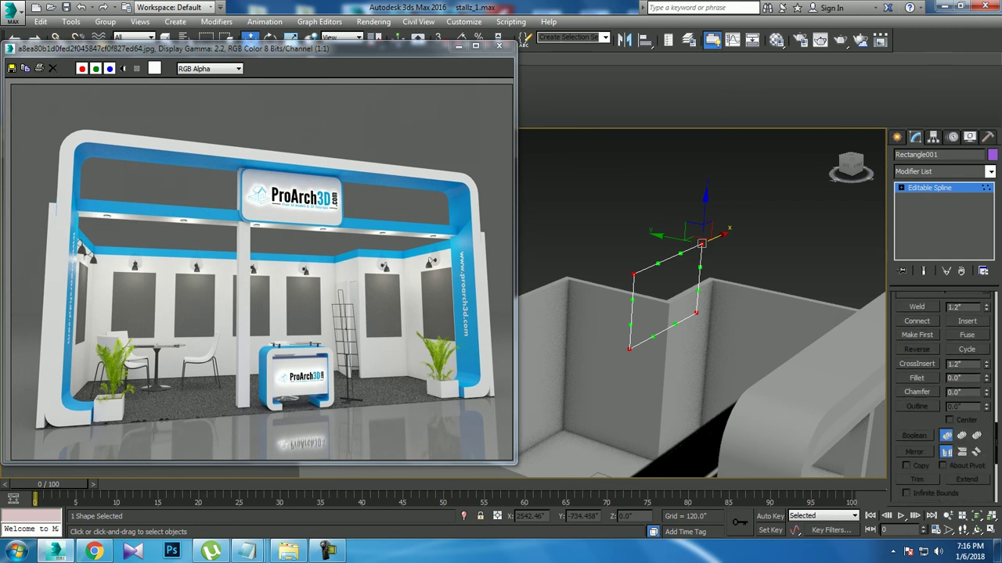
Fillet all four corners of the rectangle to round them
{"action": "left_click", "coordinate": [917, 378]}
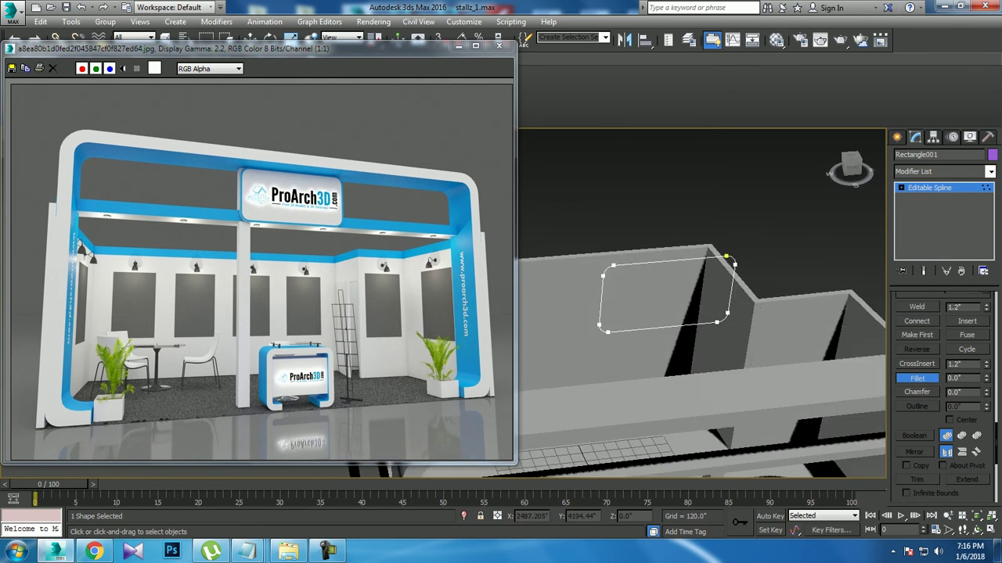
{"action": "key", "text": "Escape"}
{"action": "key", "text": "w"}
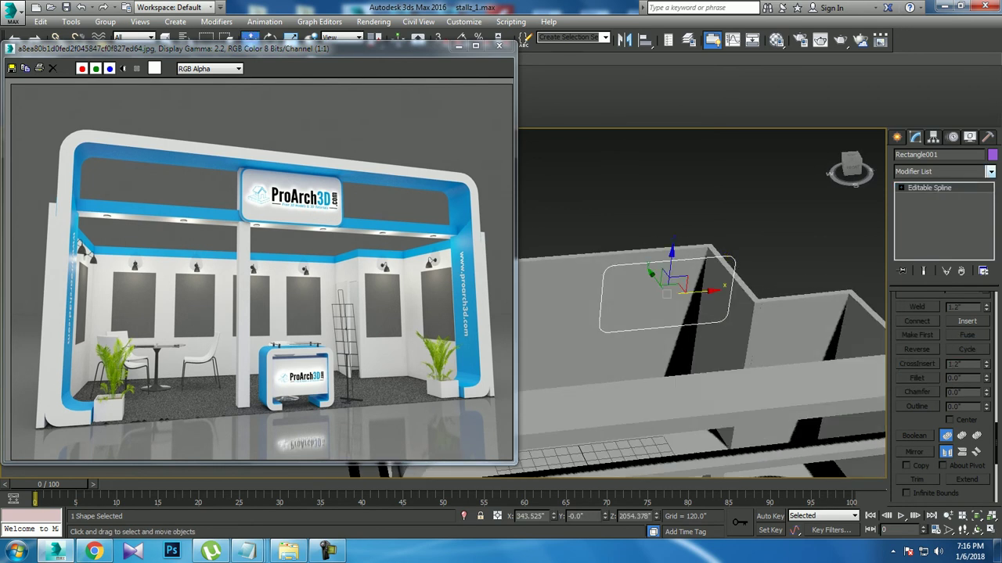
{"action": "left_click", "coordinate": [939, 171]}
Extrude the rounded rectangle with an Amount of 12
{"action": "type", "text": "ex"}
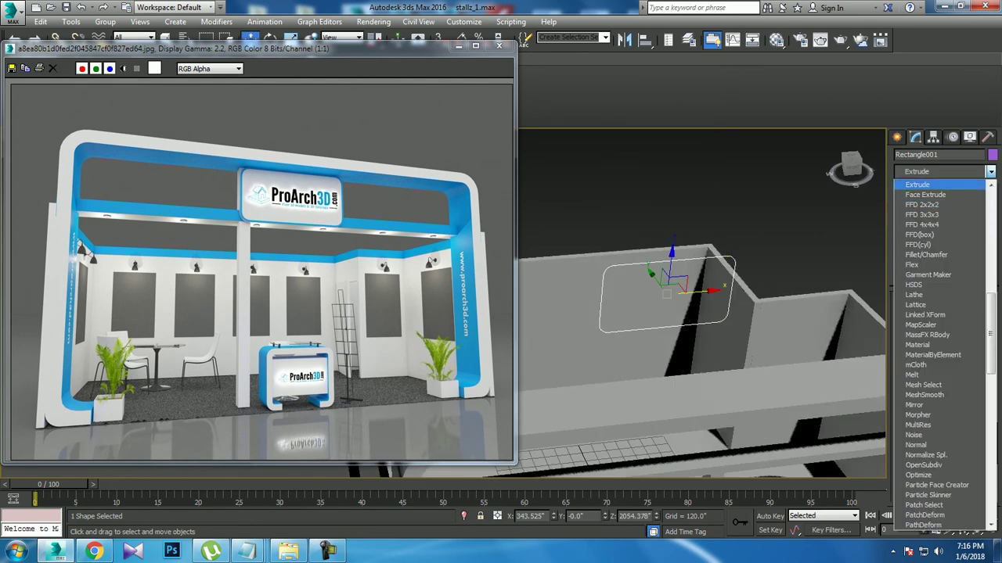
{"action": "key", "text": "Return"}
{"action": "mouse_move", "coordinate": [704, 313]}
{"action": "middle_mouse_down", "text": "alt"}
{"action": "mouse_move", "coordinate": [658, 329]}
{"action": "mouse_move", "coordinate": [697, 313]}
{"action": "mouse_move", "coordinate": [641, 313]}
{"action": "middle_mouse_up", "text": "alt"}
{"action": "type", "text": "6"}
{"action": "key", "text": "Return"}
{"action": "type", "text": "12"}
{"action": "key", "text": "Return"}
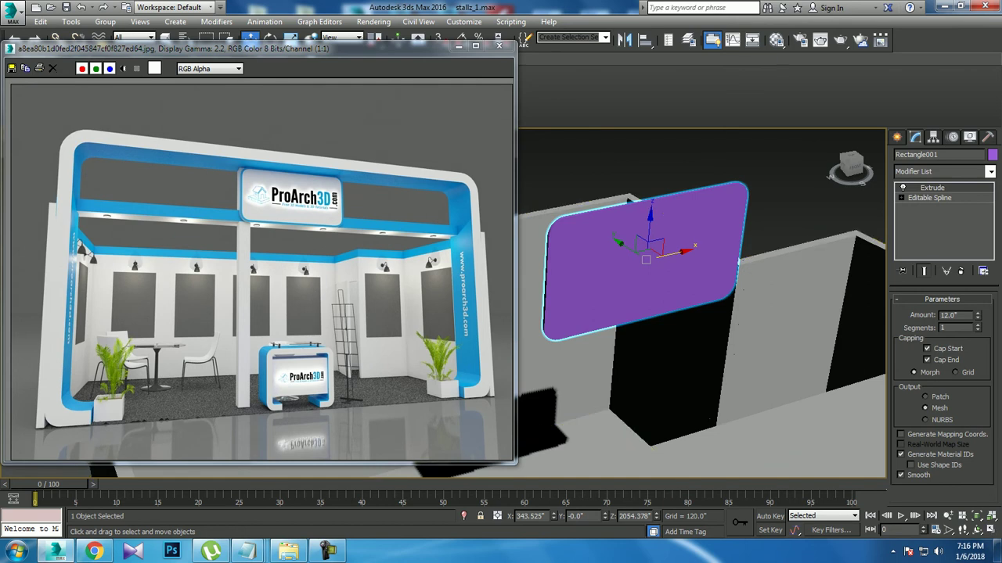
Convert the board to Editable Poly and colour it light grey
{"action": "right_click", "coordinate": [682, 227]}
{"action": "left_click", "coordinate": [849, 380]}
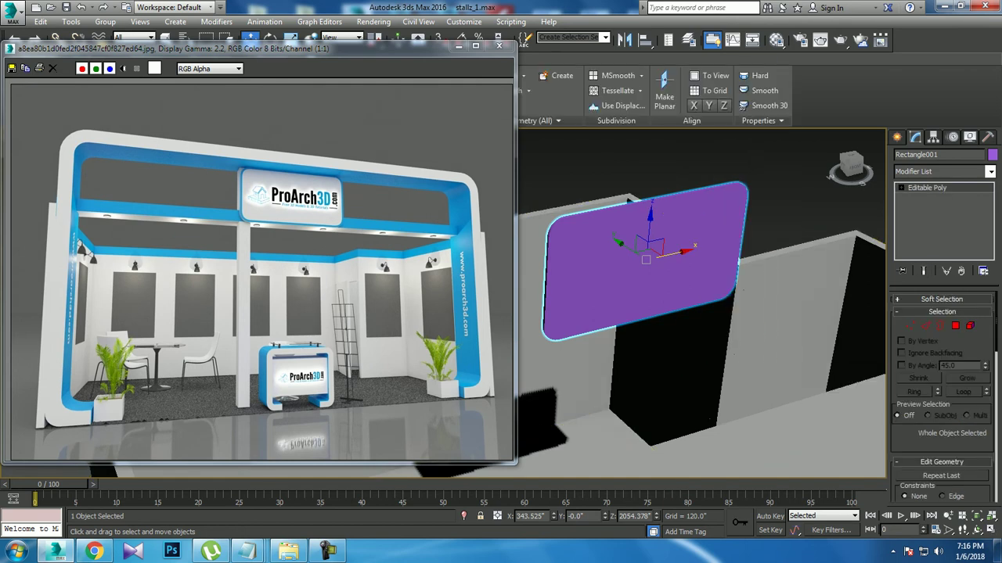
{"action": "left_click", "coordinate": [991, 154]}
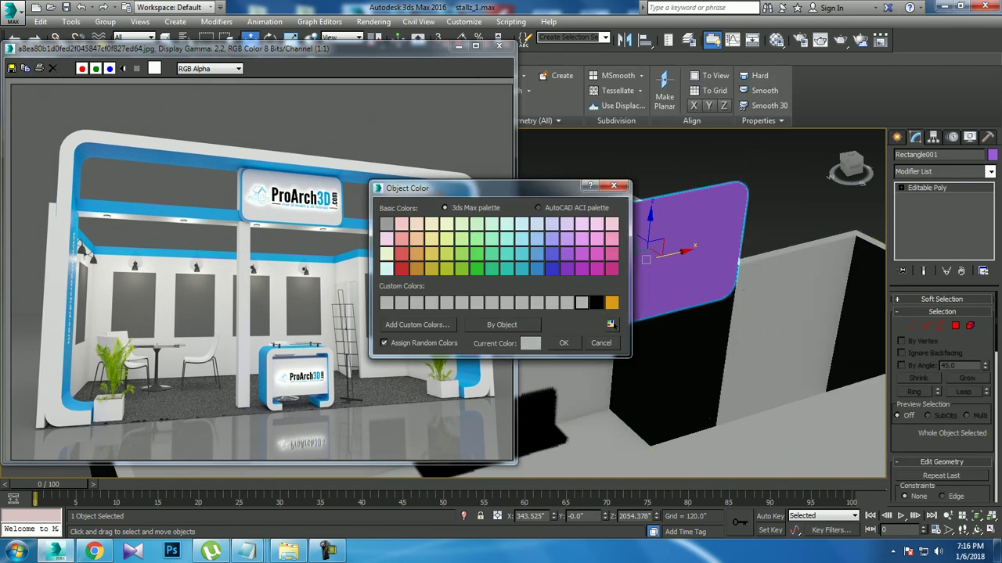
{"action": "left_click", "coordinate": [564, 343]}
{"action": "middle_click_drag", "start_coordinate": [704, 313], "coordinate": [642, 297], "text": "alt"}
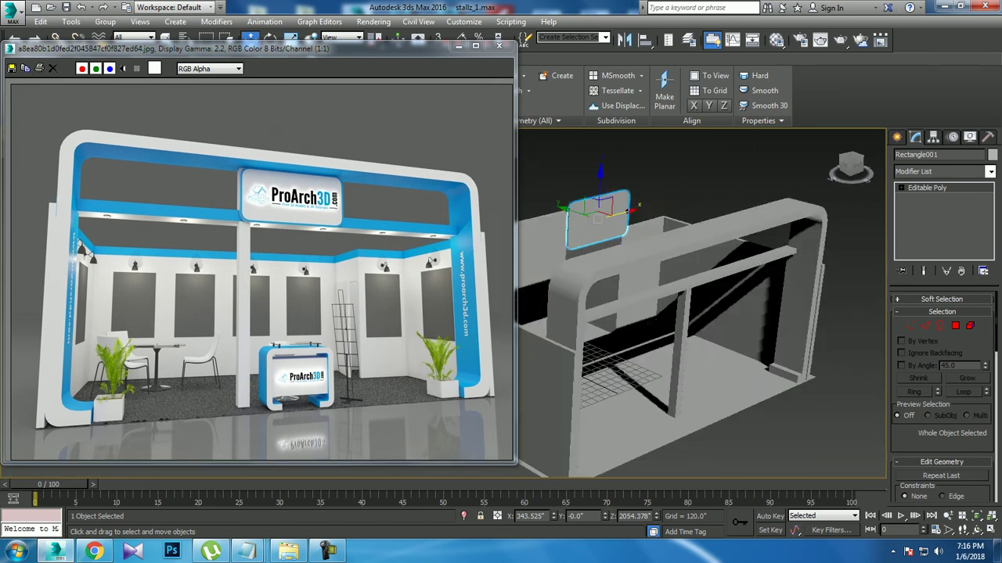
Move the signboard onto the top of the frame and lower it slightly in Z
{"action": "left_click_drag", "start_coordinate": [599, 210], "coordinate": [694, 246]}
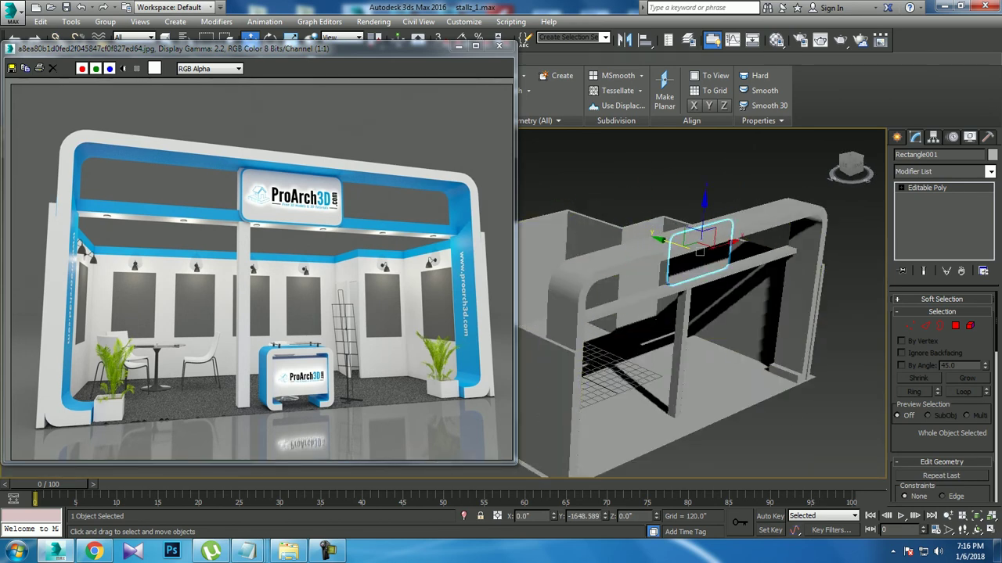
{"action": "middle_click_drag", "start_coordinate": [693, 245], "coordinate": [744, 259], "text": "alt"}
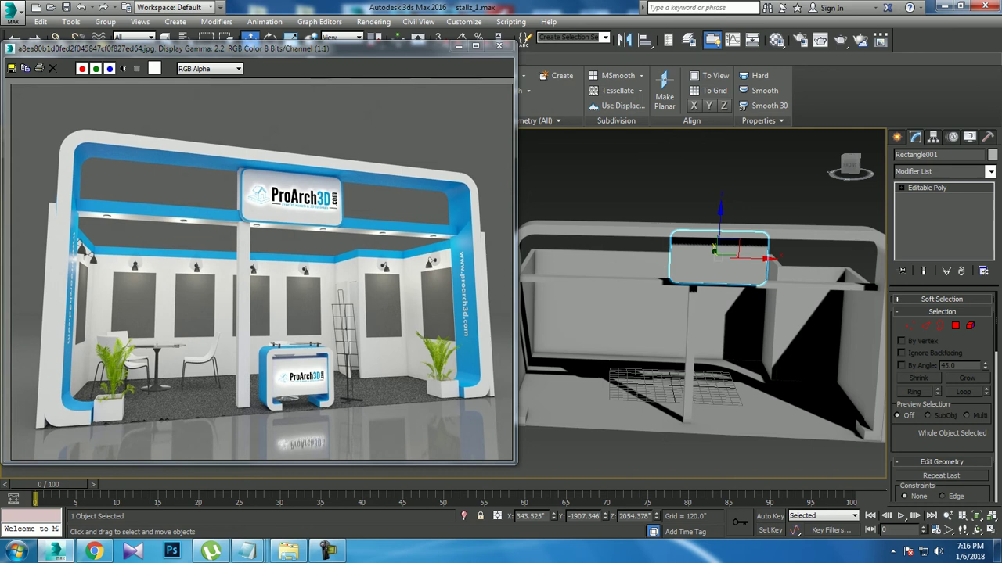
{"action": "middle_click_drag", "start_coordinate": [704, 313], "coordinate": [611, 313], "text": "alt"}
{"action": "middle_click_drag", "start_coordinate": [704, 313], "coordinate": [611, 313], "text": "alt"}
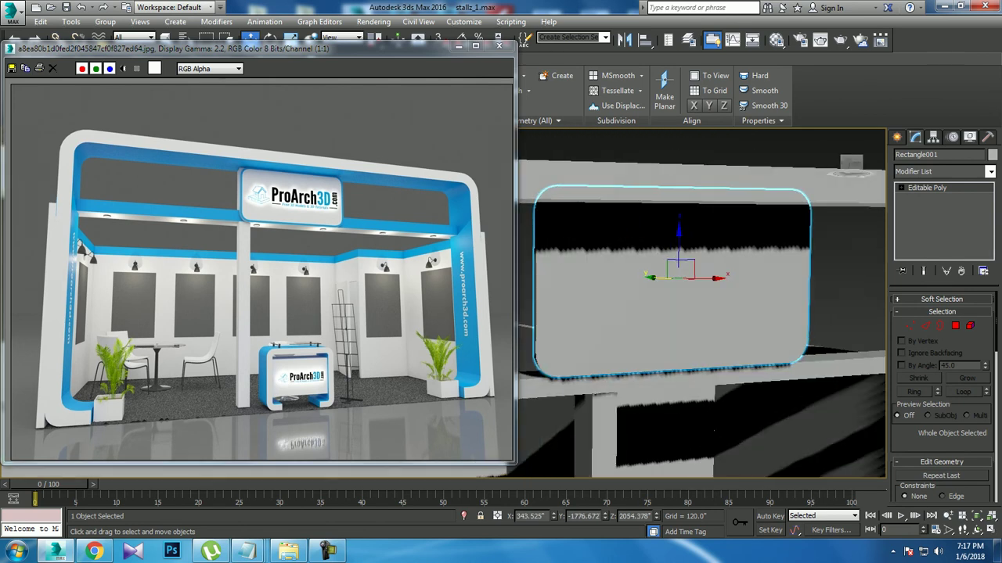
{"action": "left_click_drag", "start_coordinate": [677, 235], "coordinate": [678, 244]}
{"action": "scroll", "coordinate": [702, 305], "scroll_direction": "down", "scroll_amount": 3}
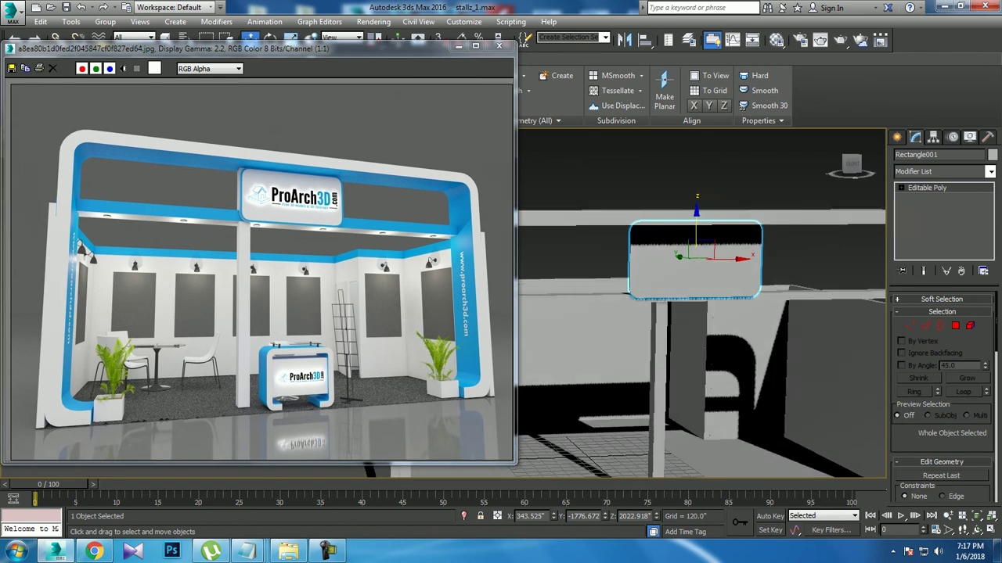
{"action": "scroll", "coordinate": [702, 305], "scroll_direction": "down", "scroll_amount": 3}
{"action": "mouse_move", "coordinate": [702, 305]}
{"action": "middle_mouse_down", "text": "alt"}
{"action": "mouse_move", "coordinate": [689, 290]}
{"action": "mouse_move", "coordinate": [681, 297]}
{"action": "mouse_move", "coordinate": [687, 336]}
{"action": "mouse_move", "coordinate": [571, 274]}
{"action": "middle_mouse_up", "text": "alt"}
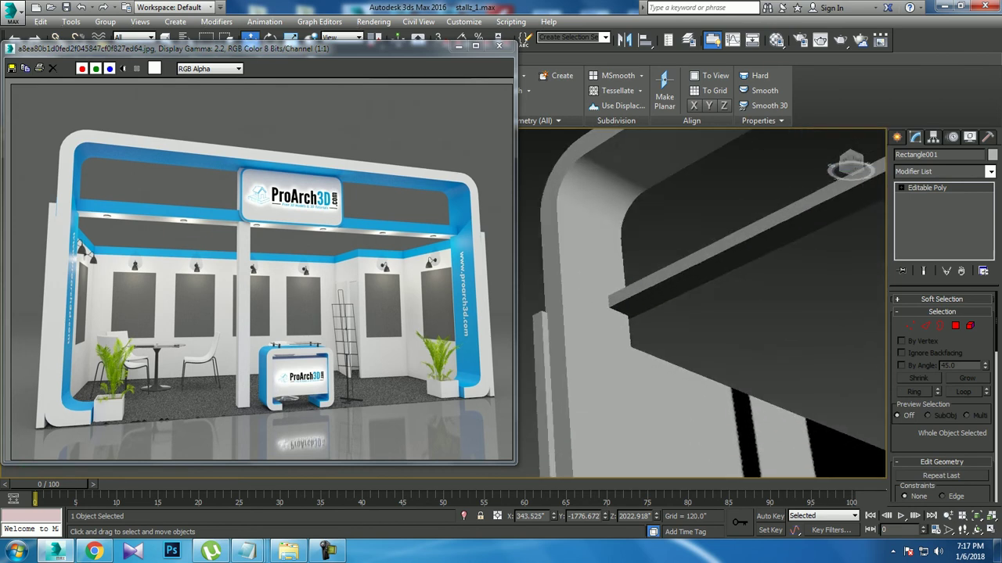
Pick the Cylinder tool from Standard Primitives
{"action": "left_click", "coordinate": [898, 137]}
{"action": "left_click", "coordinate": [900, 156]}
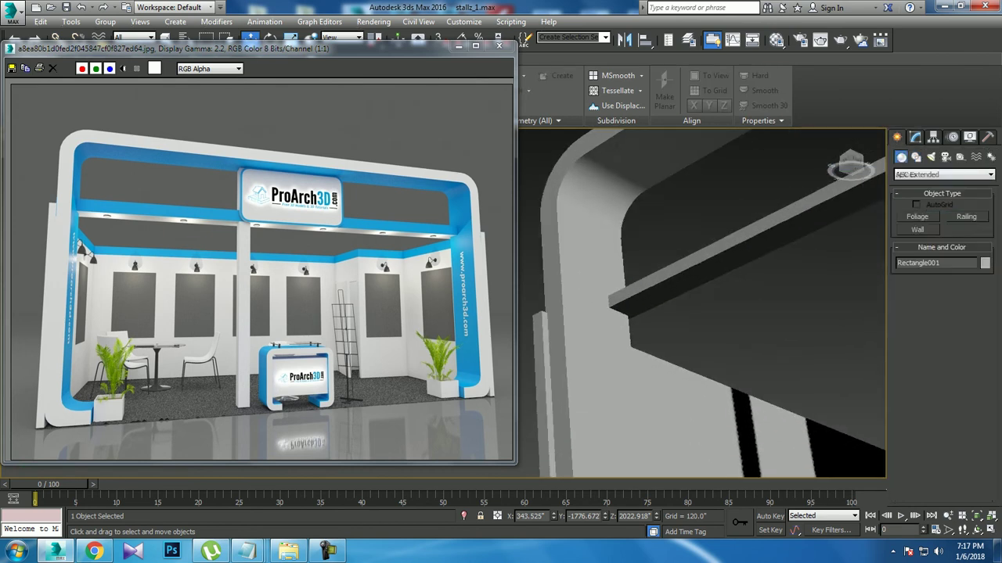
{"action": "left_click", "coordinate": [943, 174]}
{"action": "left_click", "coordinate": [931, 186]}
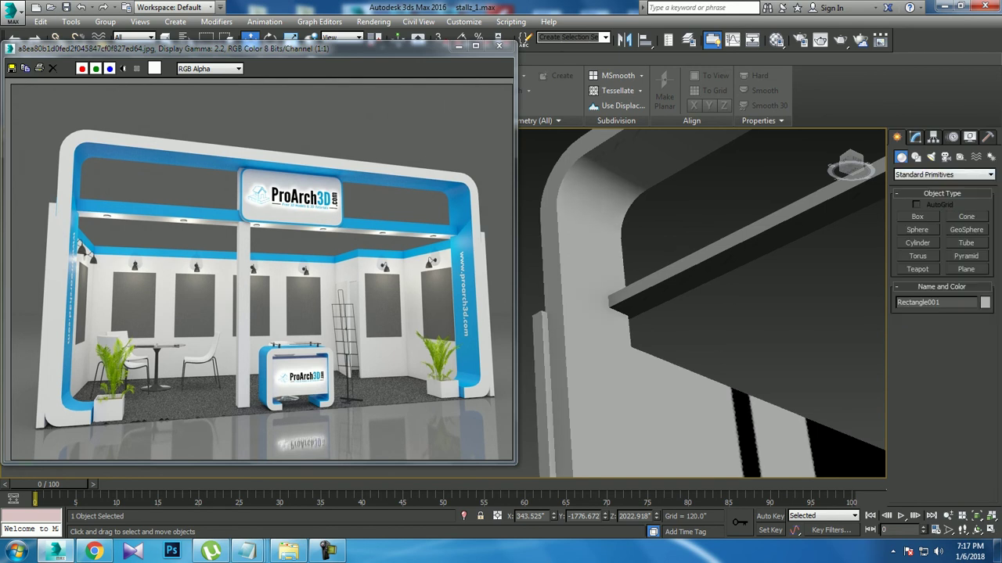
{"action": "left_click", "coordinate": [917, 243]}
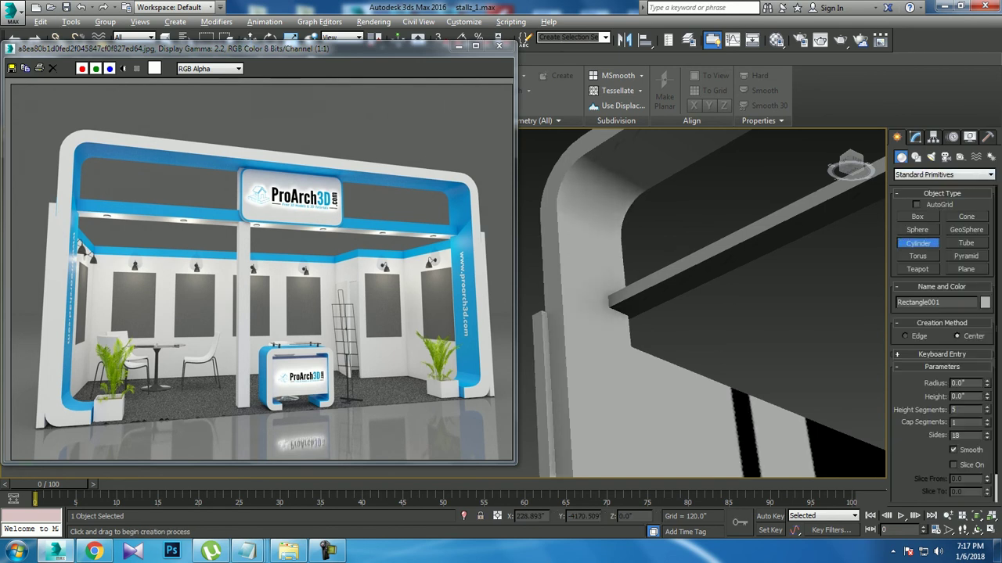
{"action": "middle_click_drag", "start_coordinate": [704, 313], "coordinate": [689, 305], "text": "alt"}
{"action": "middle_click_drag", "start_coordinate": [689, 259], "coordinate": [657, 235], "text": "alt"}
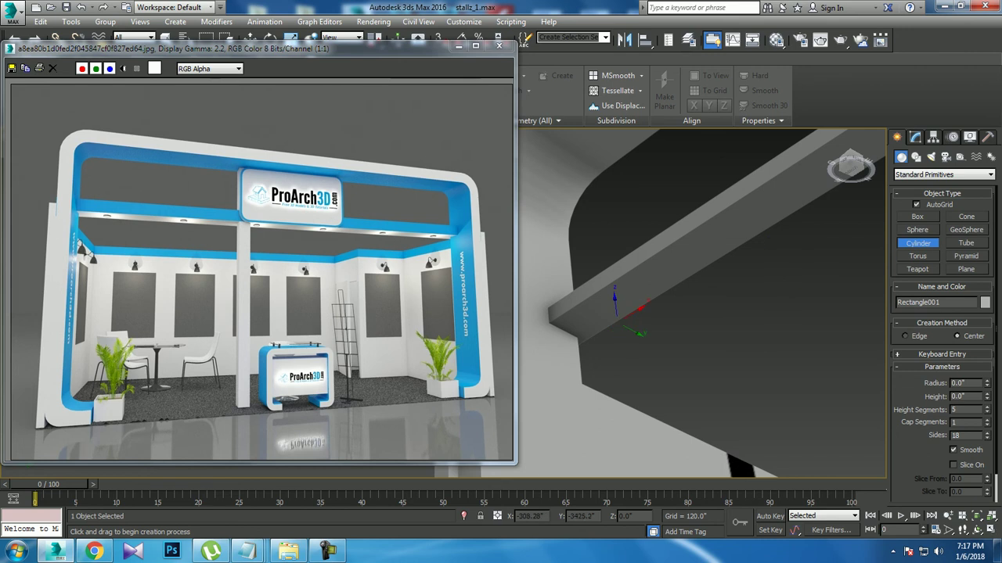
{"action": "left_click_drag", "start_coordinate": [647, 283], "coordinate": [649, 284]}
{"action": "right_click", "coordinate": [650, 284]}
{"action": "middle_click_drag", "start_coordinate": [649, 284], "coordinate": [751, 287], "text": "alt"}
{"action": "key", "text": "Delete"}
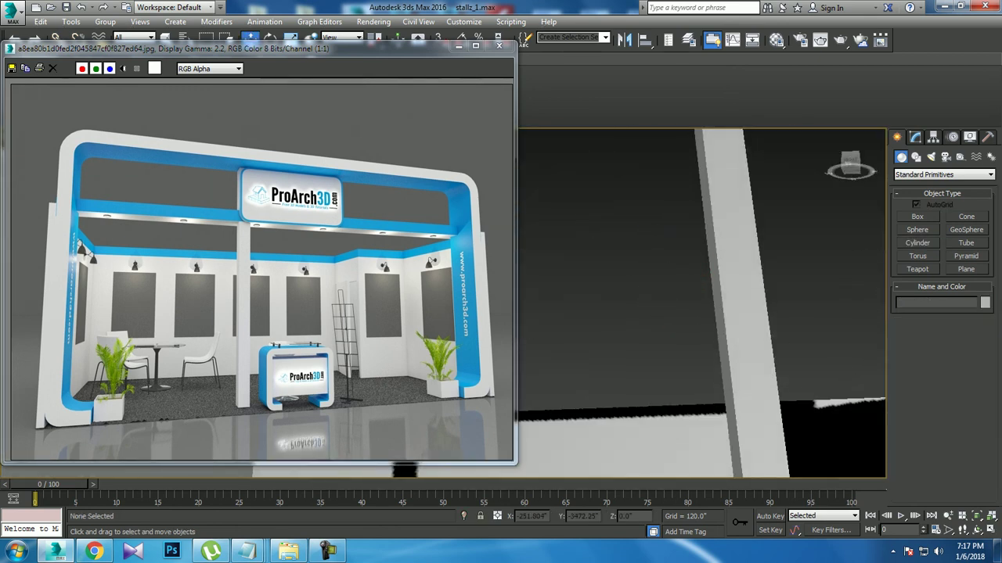
{"action": "key", "text": "z"}
Convert the six selected booth parts to Editable Poly
{"action": "left_click", "coordinate": [744, 305]}
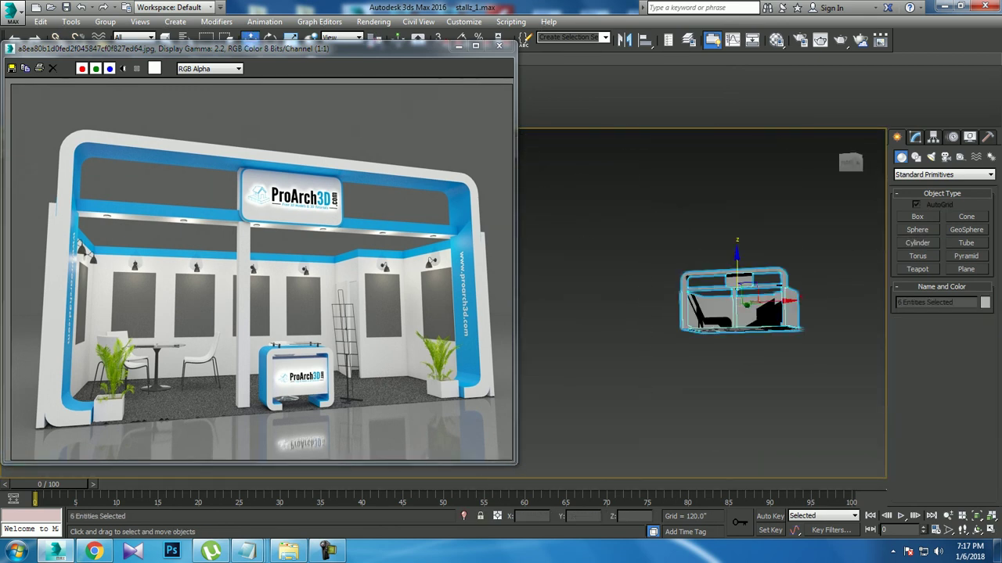
{"action": "right_click", "coordinate": [806, 305]}
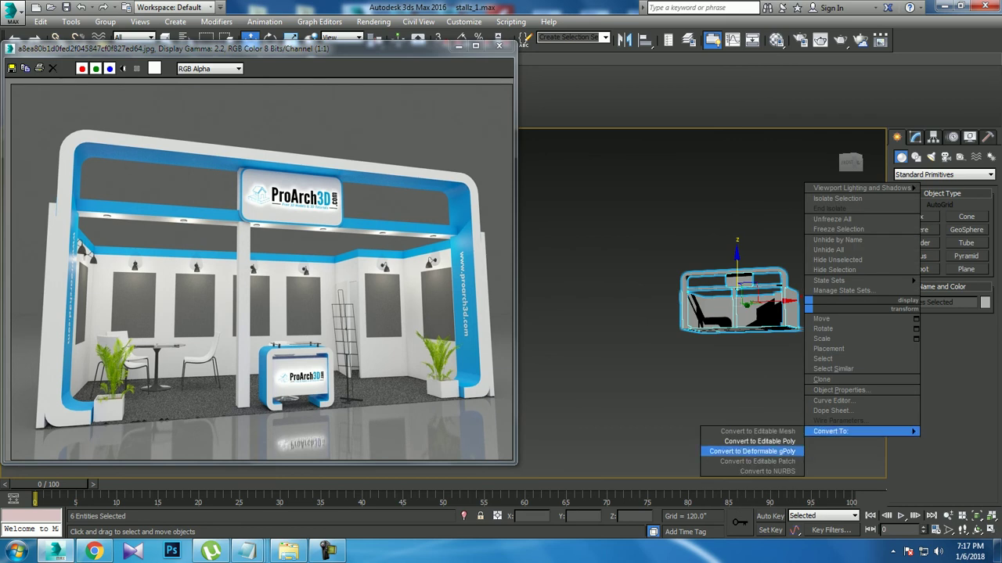
{"action": "left_click", "coordinate": [752, 440]}
{"action": "scroll", "coordinate": [744, 313], "scroll_direction": "up", "scroll_amount": 5}
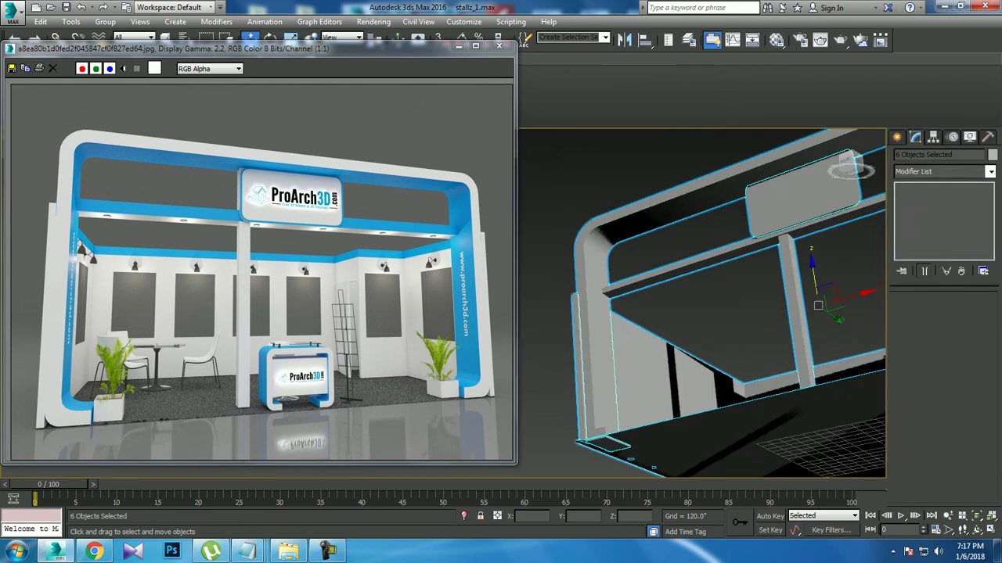
Draw a flat cylinder (radius 33.642, height 8.518) on the Line002 beam
{"action": "left_click", "coordinate": [704, 252]}
{"action": "middle_click_drag", "start_coordinate": [852, 169], "coordinate": [847, 164], "text": "alt"}
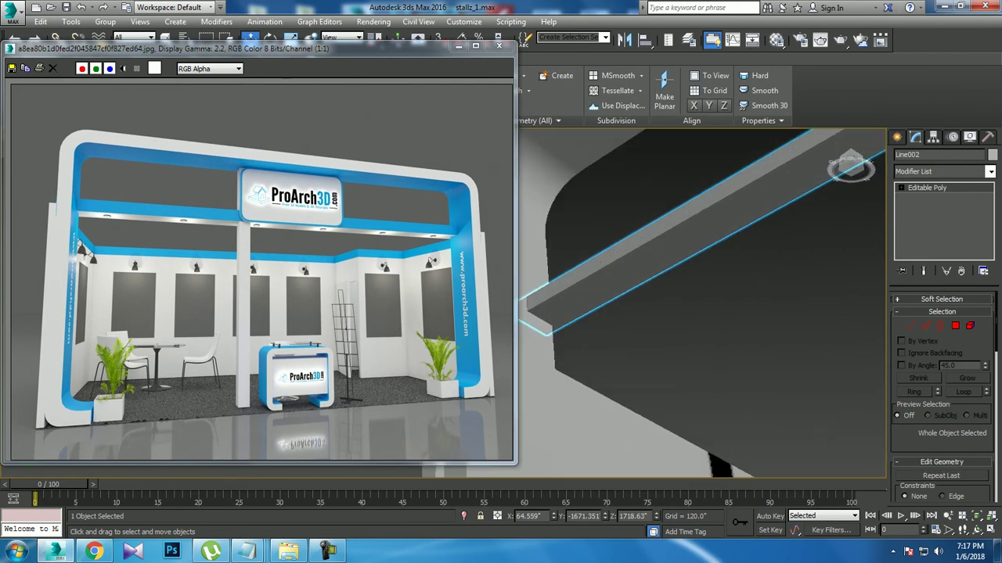
{"action": "left_click", "coordinate": [897, 137]}
{"action": "left_click", "coordinate": [918, 243]}
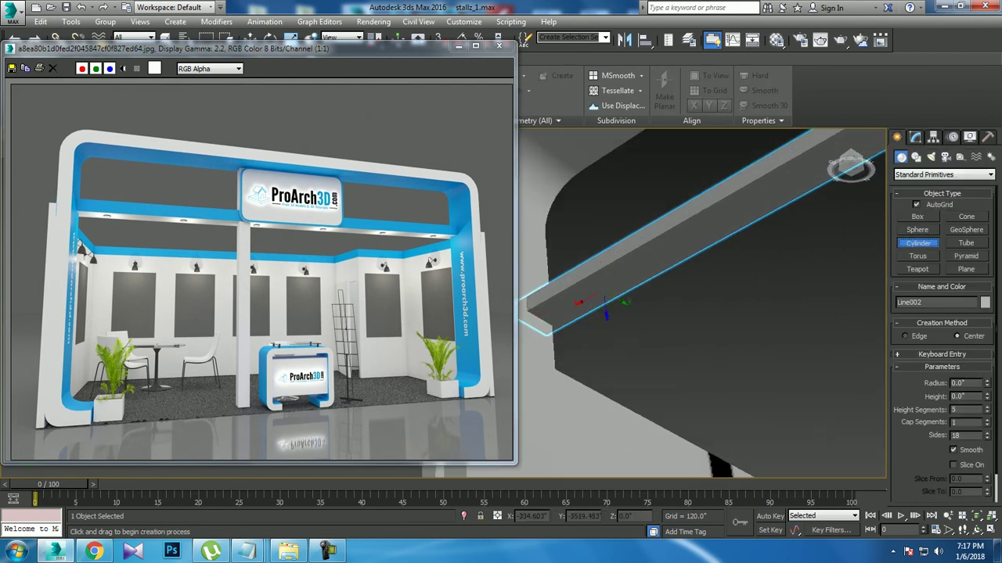
{"action": "left_click_drag", "start_coordinate": [609, 285], "coordinate": [612, 287]}
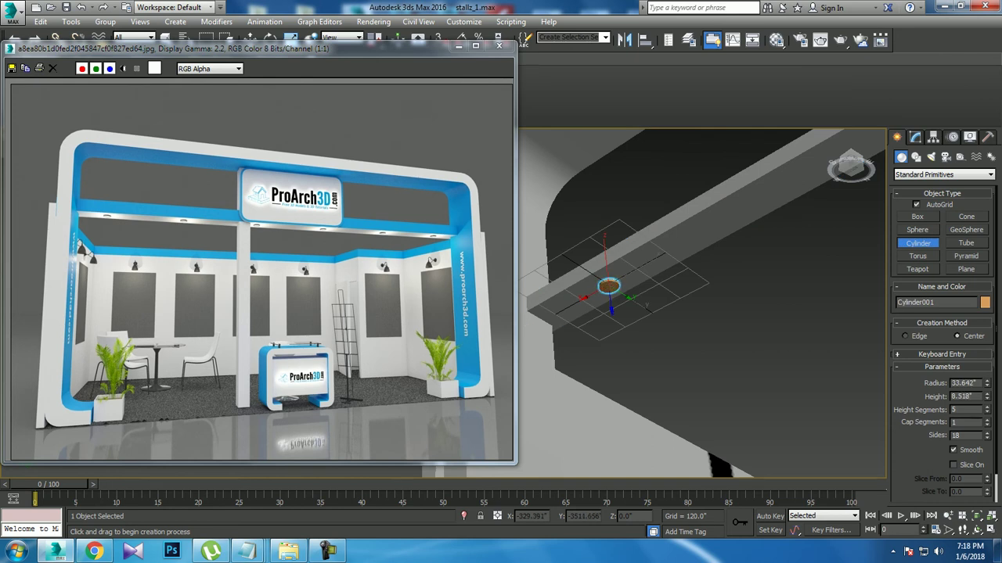
Finish the flat beam cylinder and Shift-drag it along X to set up 4 independent copies
{"action": "left_click", "coordinate": [613, 286]}
{"action": "key", "text": "w"}
{"action": "key", "text": "alt+w"}
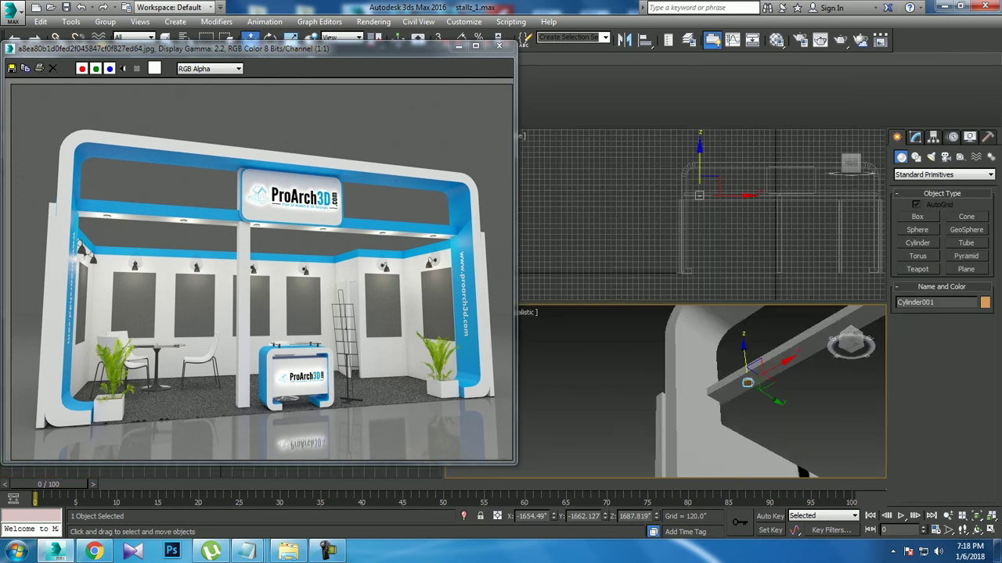
{"action": "key", "text": "alt+w"}
{"action": "scroll", "coordinate": [705, 266], "scroll_direction": "up", "scroll_amount": 3}
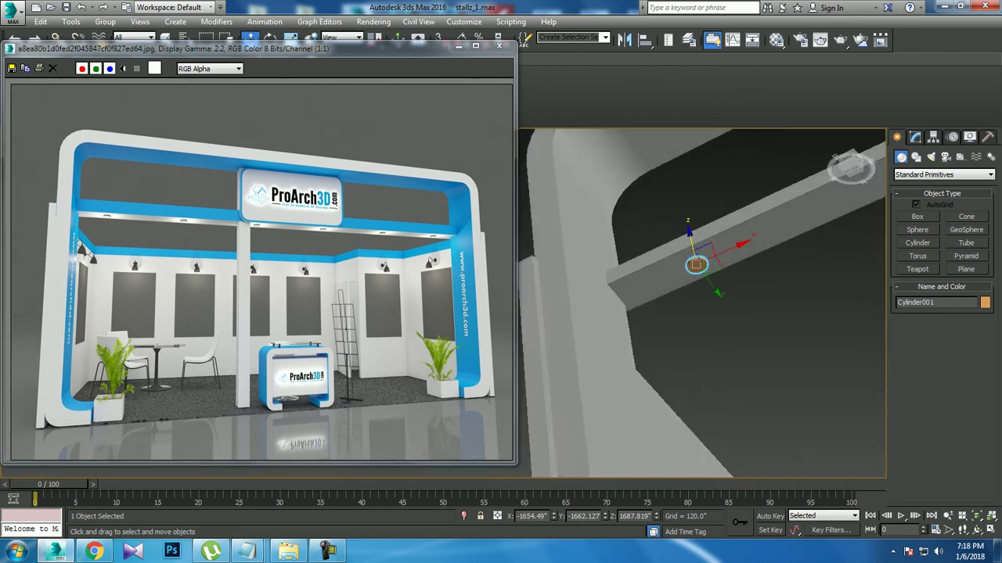
{"action": "middle_click_drag", "start_coordinate": [614, 288], "coordinate": [618, 250], "text": "alt"}
{"action": "middle_click_drag", "start_coordinate": [613, 288], "coordinate": [613, 282], "text": "alt"}
{"action": "scroll", "coordinate": [700, 329], "scroll_direction": "down", "scroll_amount": 5}
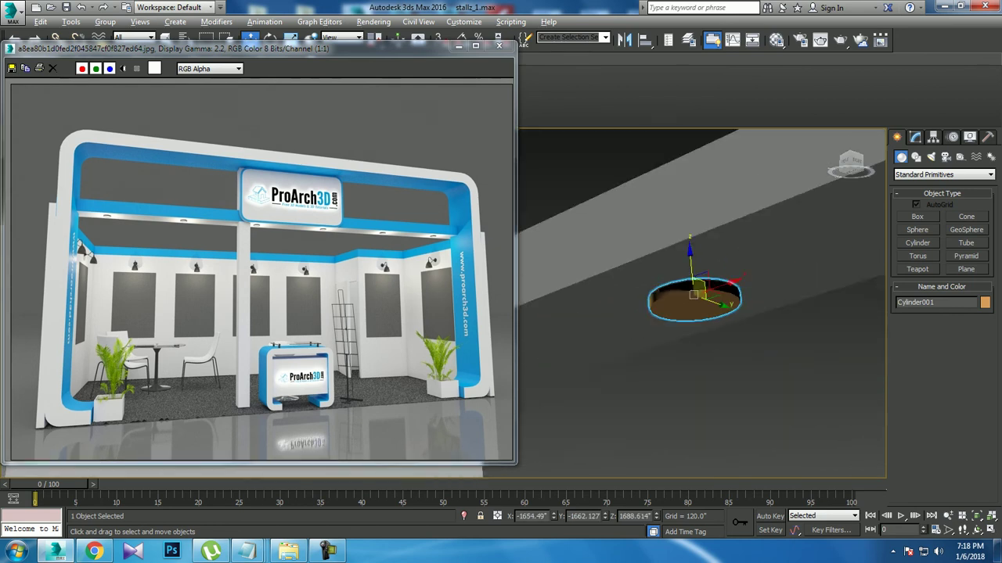
{"action": "mouse_move", "coordinate": [700, 329]}
{"action": "middle_mouse_down", "text": "alt"}
{"action": "mouse_move", "coordinate": [673, 297]}
{"action": "mouse_move", "coordinate": [704, 266]}
{"action": "middle_mouse_up", "text": "alt"}
{"action": "left_click_drag", "start_coordinate": [579, 289], "coordinate": [639, 280], "text": "shift"}
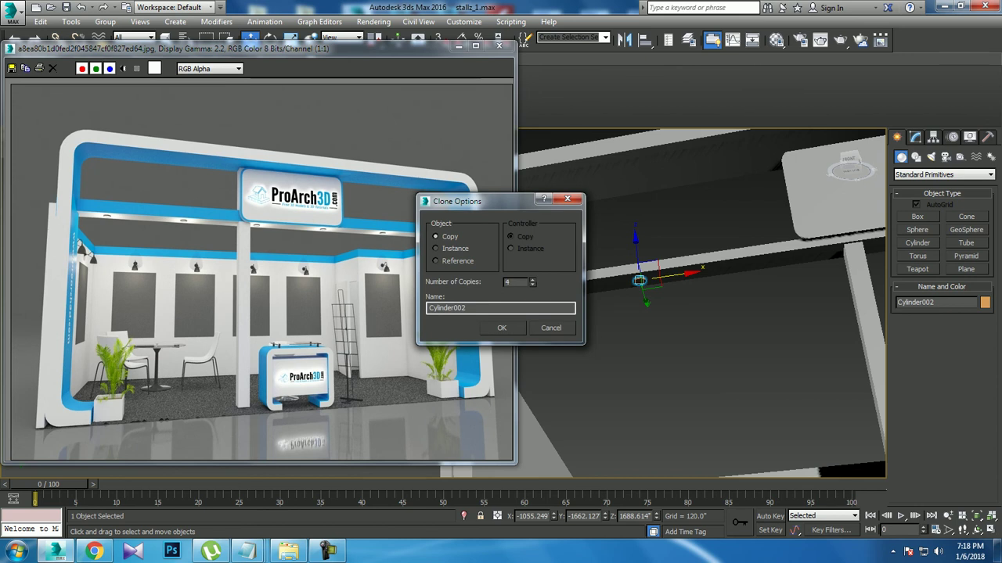
Confirm the four cylinder copies and slide Cylinder005 along the beam
{"action": "key", "text": "Return"}
{"action": "mouse_move", "coordinate": [704, 313]}
{"action": "middle_mouse_down", "text": "alt"}
{"action": "mouse_move", "coordinate": [649, 352]}
{"action": "mouse_move", "coordinate": [696, 305]}
{"action": "mouse_move", "coordinate": [680, 289]}
{"action": "middle_mouse_up", "text": "alt"}
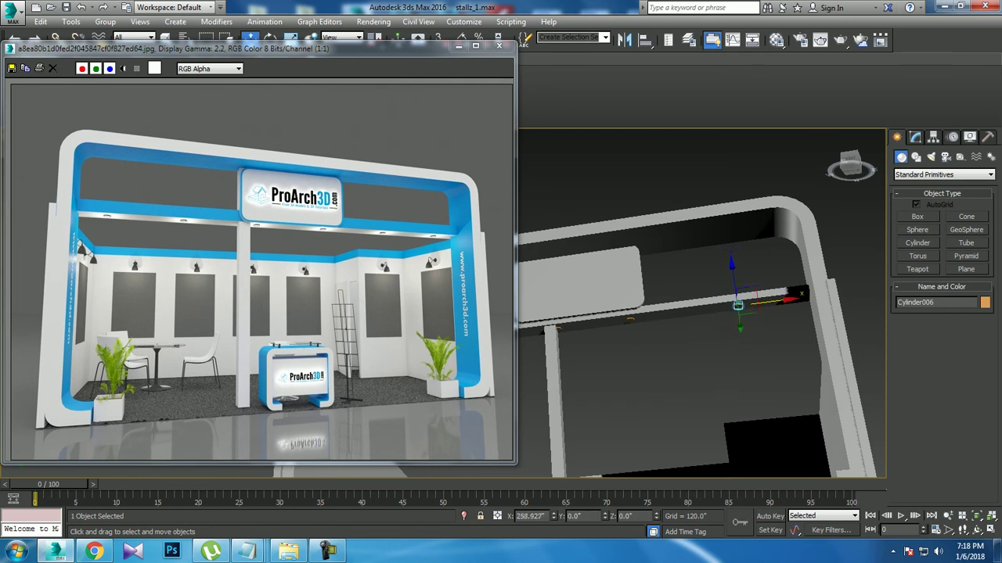
{"action": "middle_click_drag", "start_coordinate": [704, 329], "coordinate": [787, 309]}
{"action": "left_click_drag", "start_coordinate": [740, 295], "coordinate": [756, 294]}
{"action": "middle_click_drag", "start_coordinate": [704, 352], "coordinate": [673, 345], "text": "alt"}
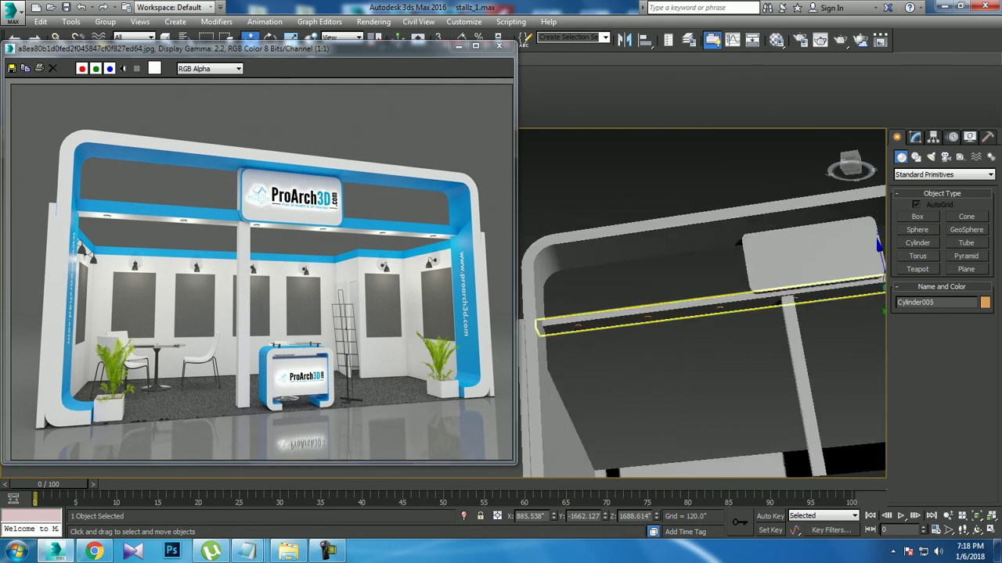
Select Cylinder003 and slide it along X toward the post
{"action": "left_click", "coordinate": [666, 314]}
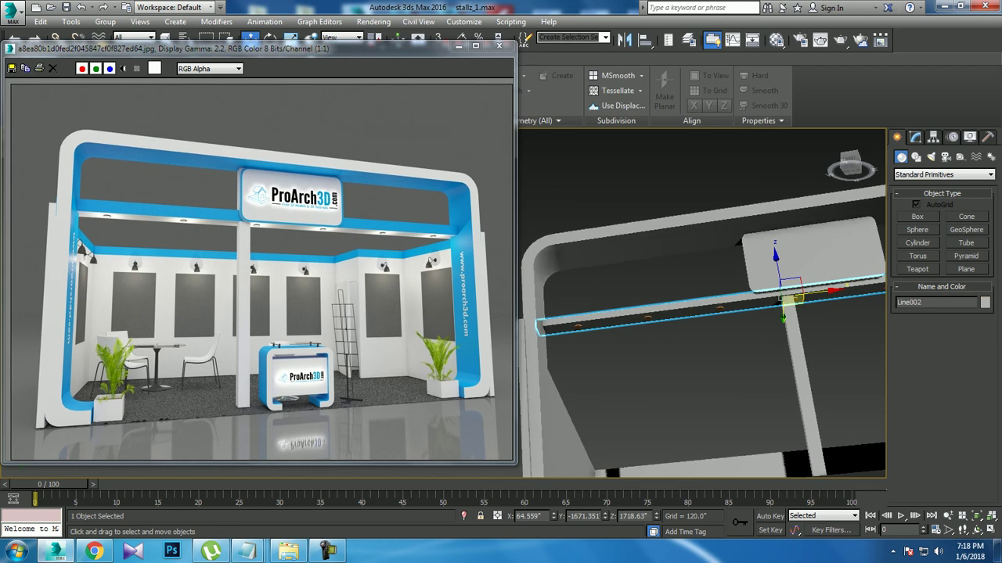
{"action": "middle_click_drag", "start_coordinate": [704, 313], "coordinate": [735, 281], "text": "alt"}
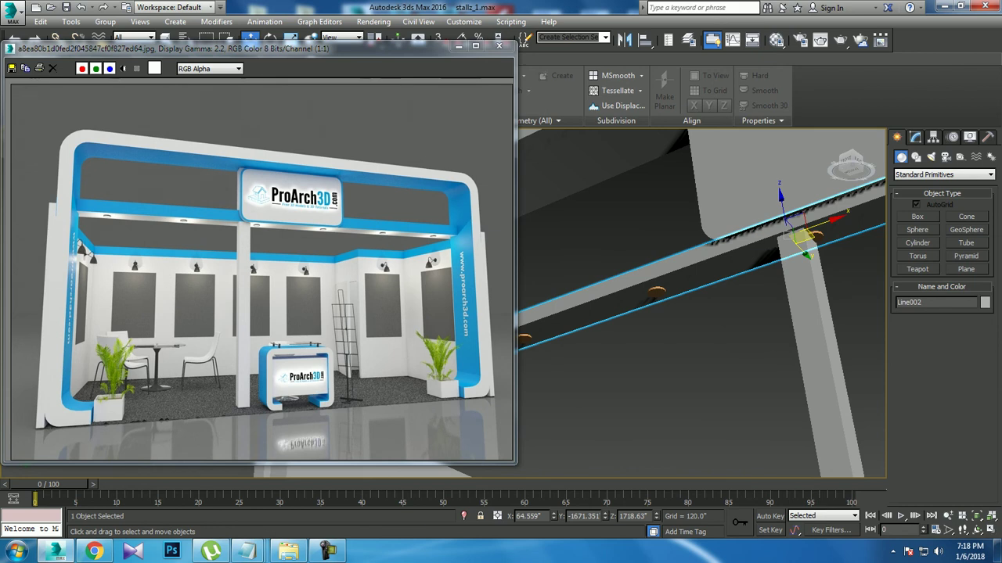
{"action": "left_click", "coordinate": [814, 236]}
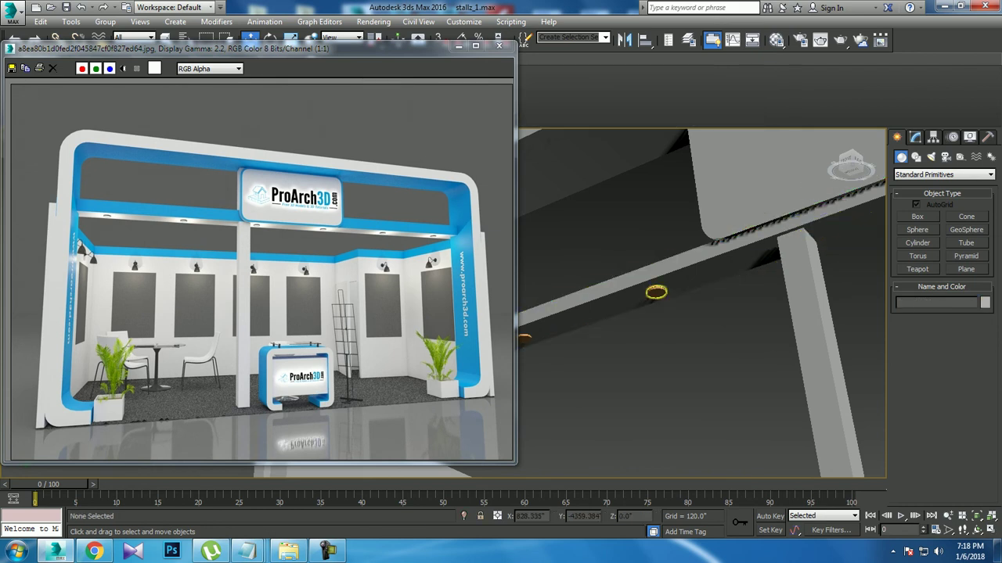
{"action": "left_click", "coordinate": [626, 360]}
{"action": "middle_click_drag", "start_coordinate": [626, 360], "coordinate": [657, 336], "text": "alt"}
{"action": "left_click", "coordinate": [656, 292]}
{"action": "middle_click_drag", "start_coordinate": [657, 292], "coordinate": [626, 313], "text": "alt"}
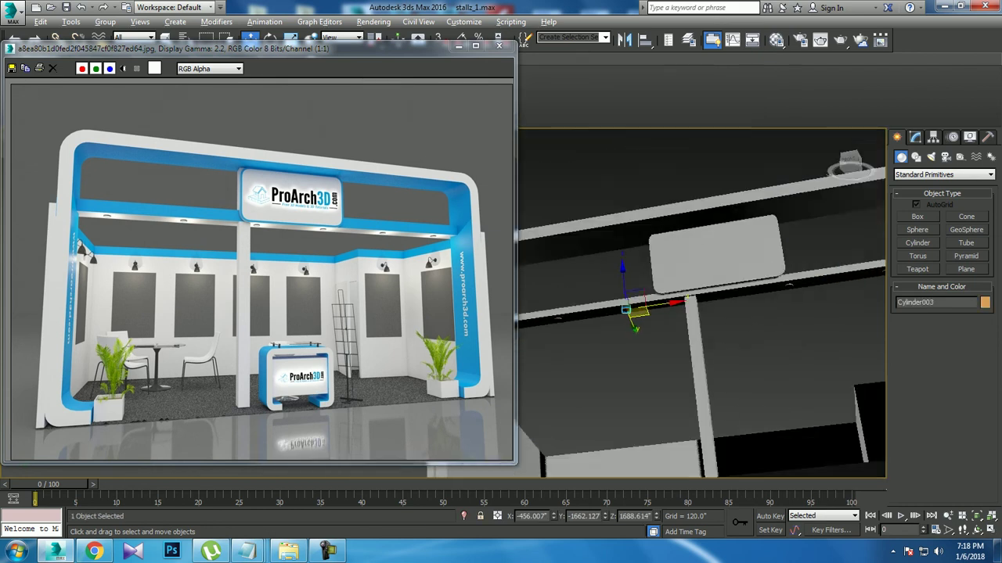
{"action": "left_click_drag", "start_coordinate": [658, 303], "coordinate": [709, 295]}
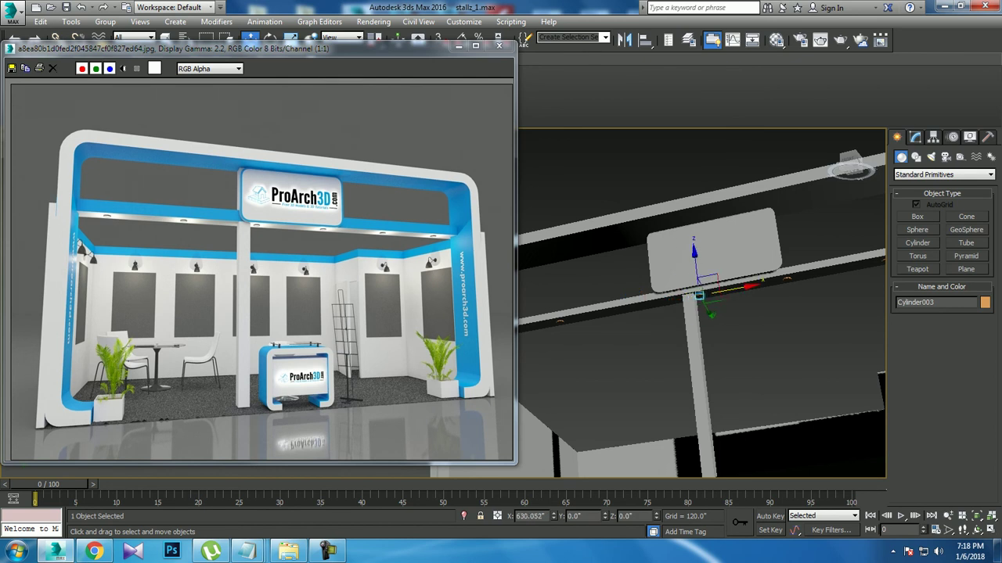
{"action": "middle_click_drag", "start_coordinate": [667, 258], "coordinate": [704, 313], "text": "alt"}
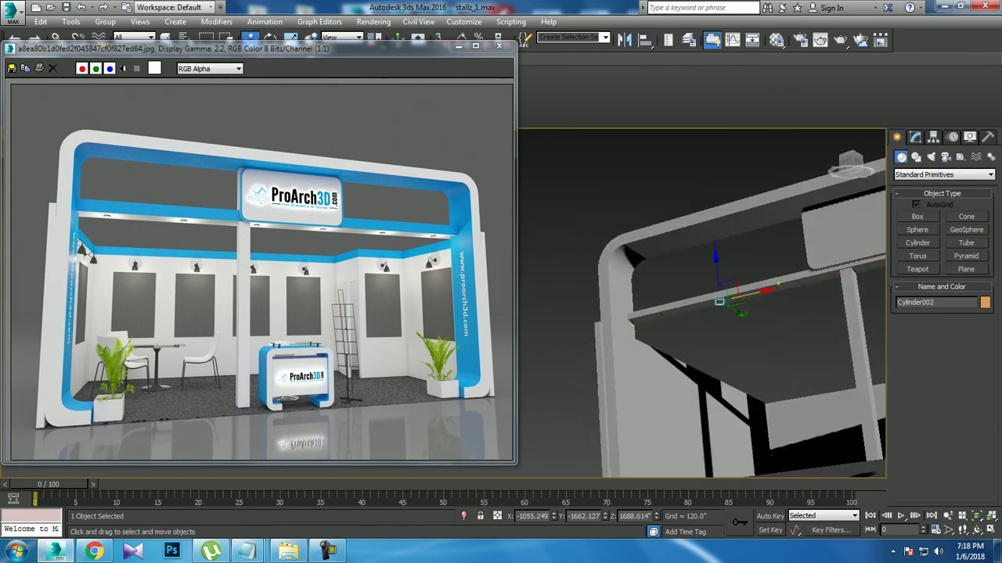
Orbit around the whole stand, then activate Box in Standard Primitives
{"action": "scroll", "coordinate": [734, 297], "scroll_direction": "down", "scroll_amount": 10}
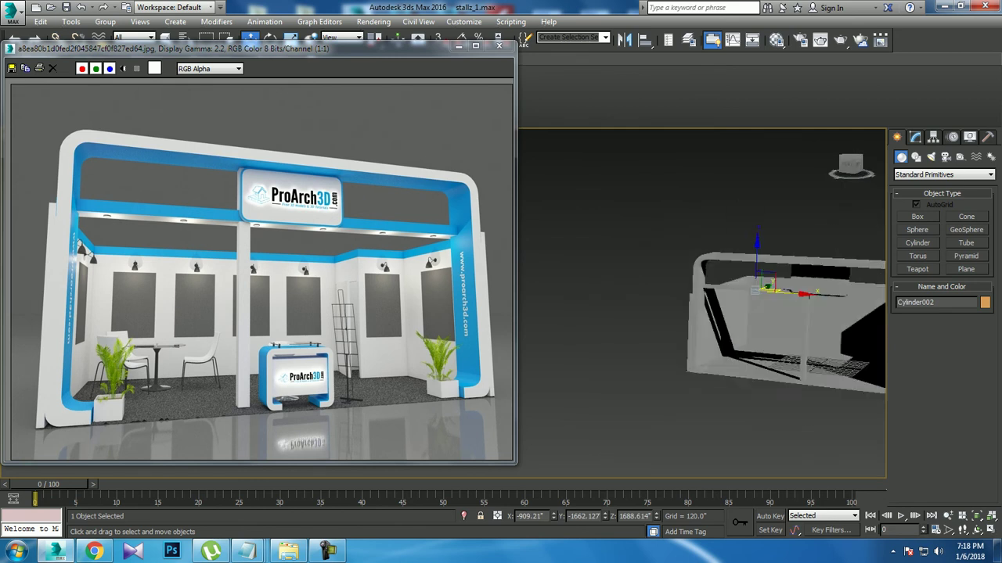
{"action": "middle_click_drag", "start_coordinate": [734, 298], "coordinate": [708, 286], "text": "alt"}
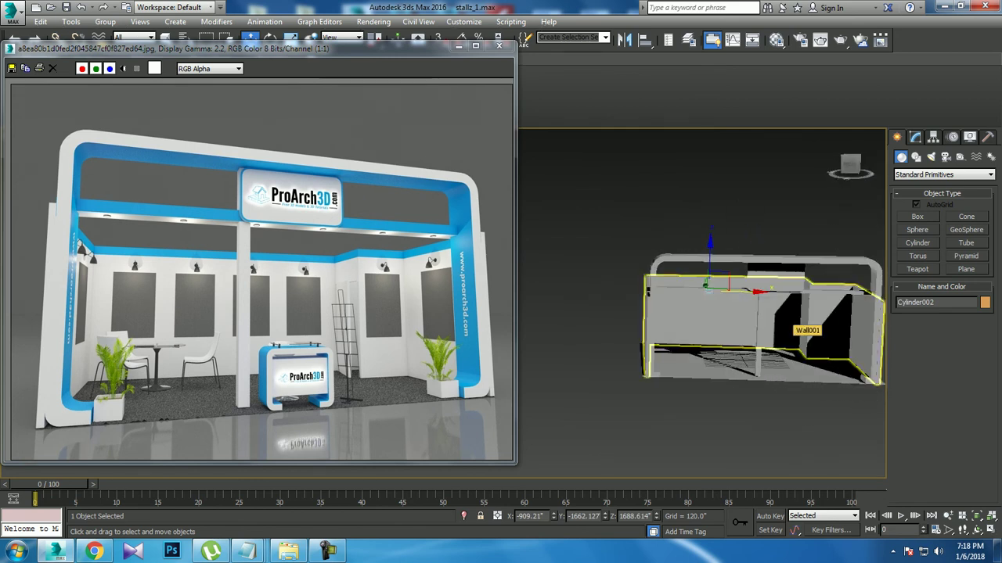
{"action": "middle_click_drag", "start_coordinate": [708, 283], "coordinate": [705, 276], "text": "alt"}
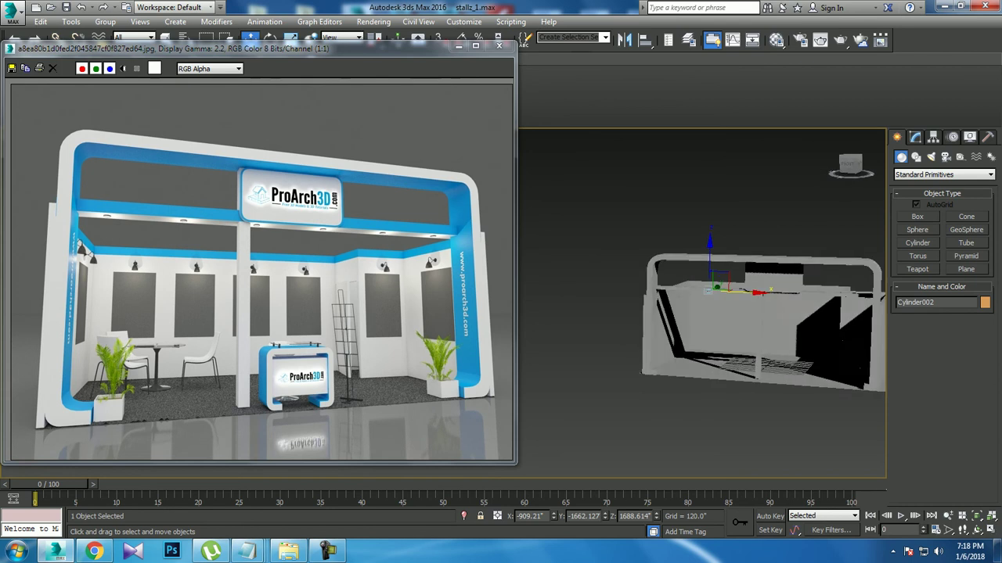
{"action": "scroll", "coordinate": [702, 274], "scroll_direction": "up", "scroll_amount": 5}
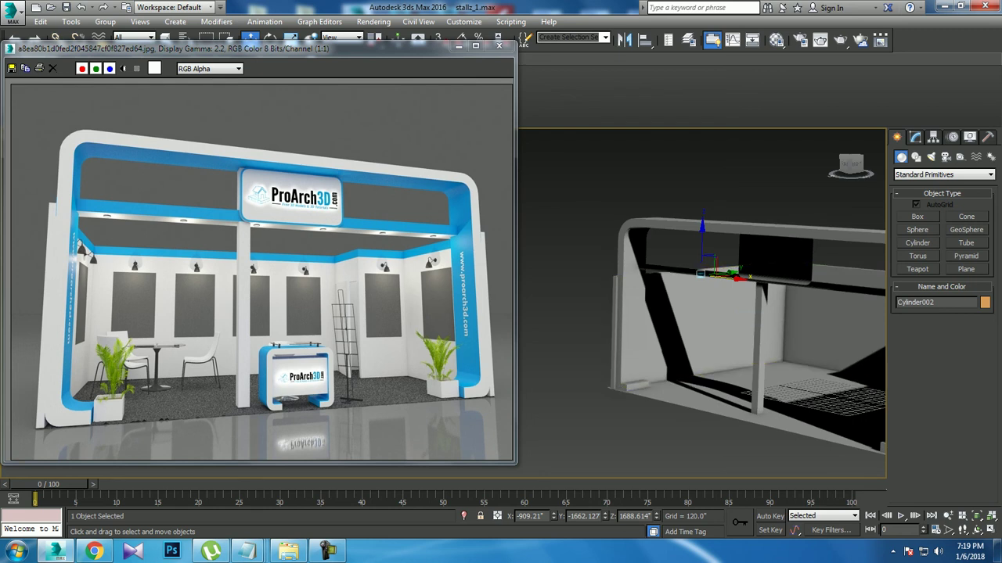
{"action": "left_click", "coordinate": [917, 216]}
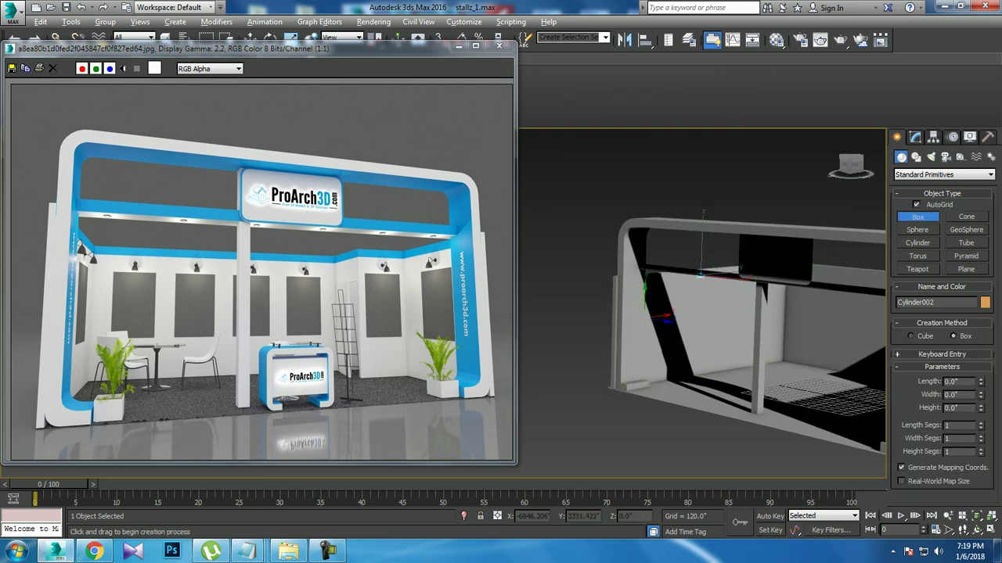
Draw a thin box Box001 (615.77" by 386.257", 0.12" high) against the back wall
{"action": "scroll", "coordinate": [664, 317], "scroll_direction": "up", "scroll_amount": 3}
{"action": "scroll", "coordinate": [665, 283], "scroll_direction": "up", "scroll_amount": 3}
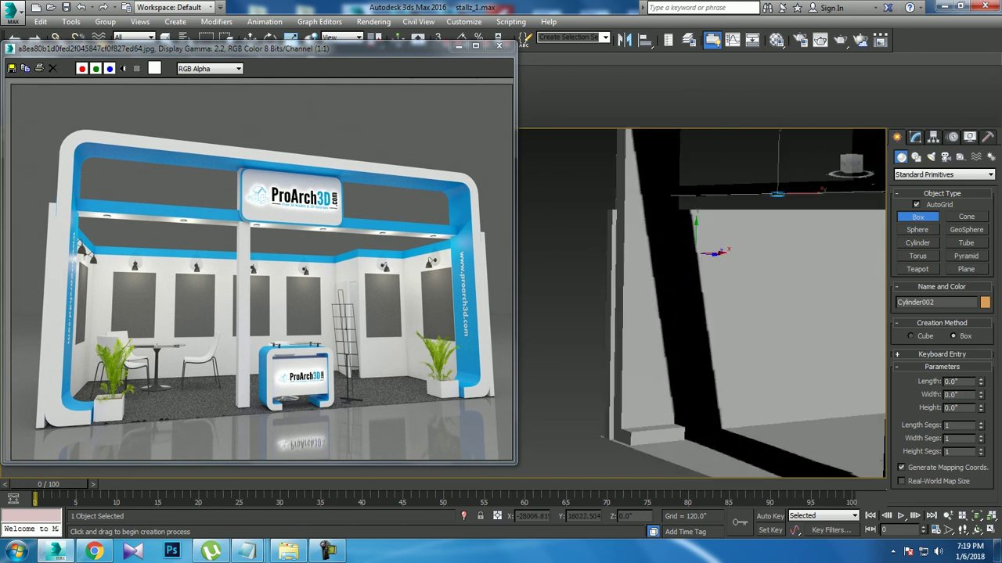
{"action": "middle_click_drag", "start_coordinate": [714, 252], "coordinate": [671, 233], "text": "alt"}
{"action": "middle_click_drag", "start_coordinate": [733, 275], "coordinate": [689, 274], "text": "alt"}
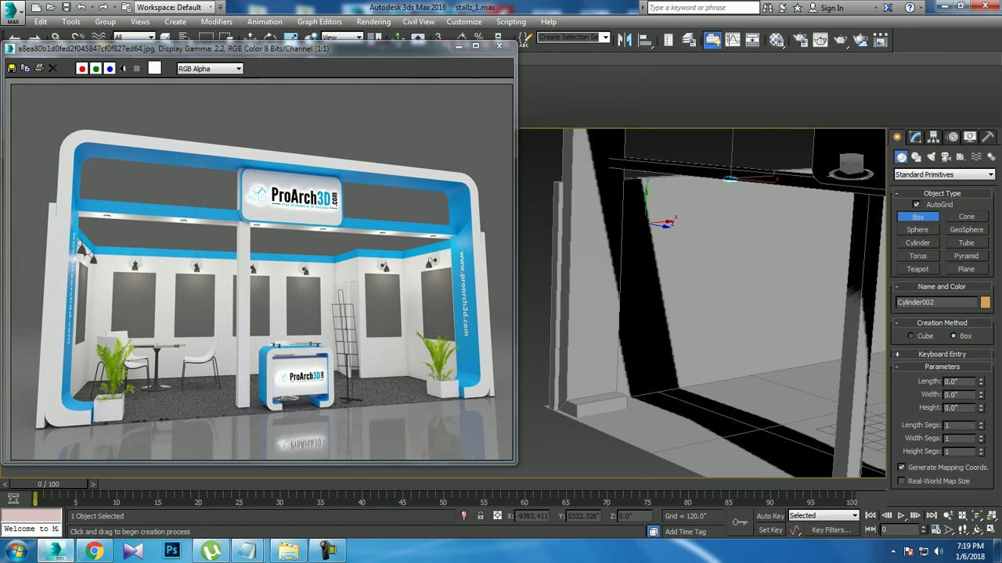
{"action": "left_click_drag", "start_coordinate": [664, 226], "coordinate": [686, 305]}
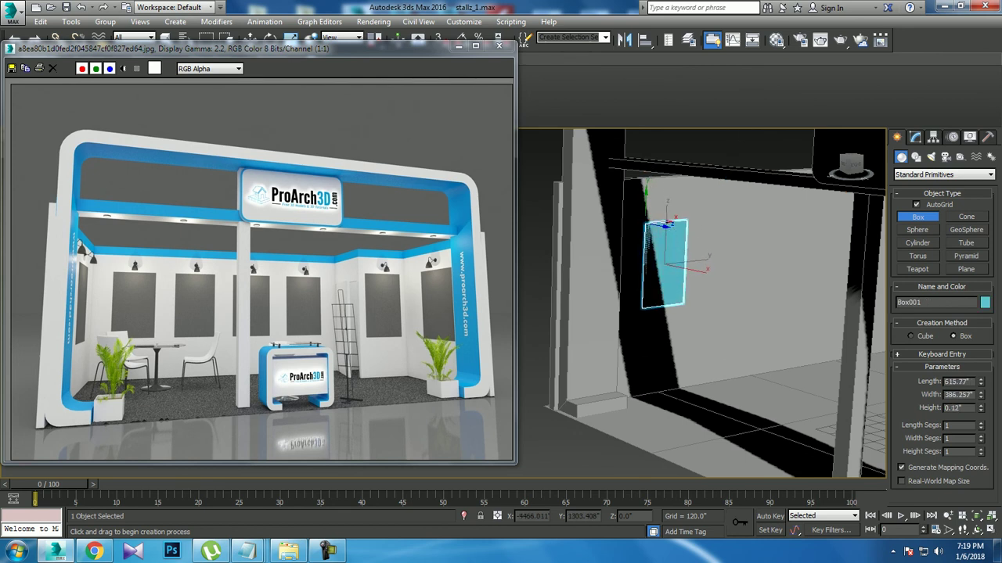
{"action": "key", "text": "w"}
{"action": "mouse_move", "coordinate": [689, 274]}
{"action": "middle_mouse_down", "text": "alt"}
{"action": "mouse_move", "coordinate": [658, 259]}
{"action": "mouse_move", "coordinate": [230, 473]}
{"action": "mouse_move", "coordinate": [313, 470]}
{"action": "middle_mouse_up", "text": "alt"}
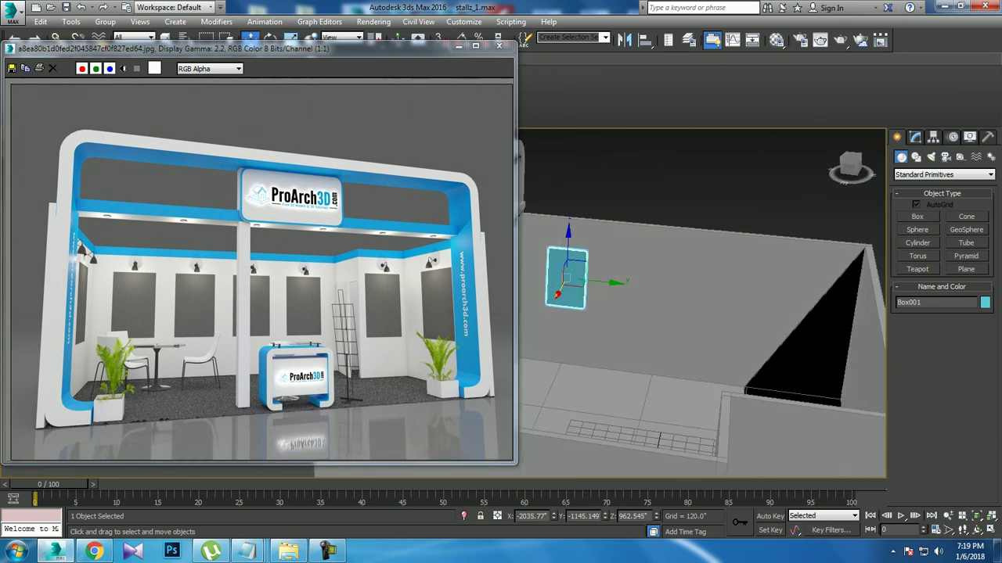
{"action": "key", "text": "r"}
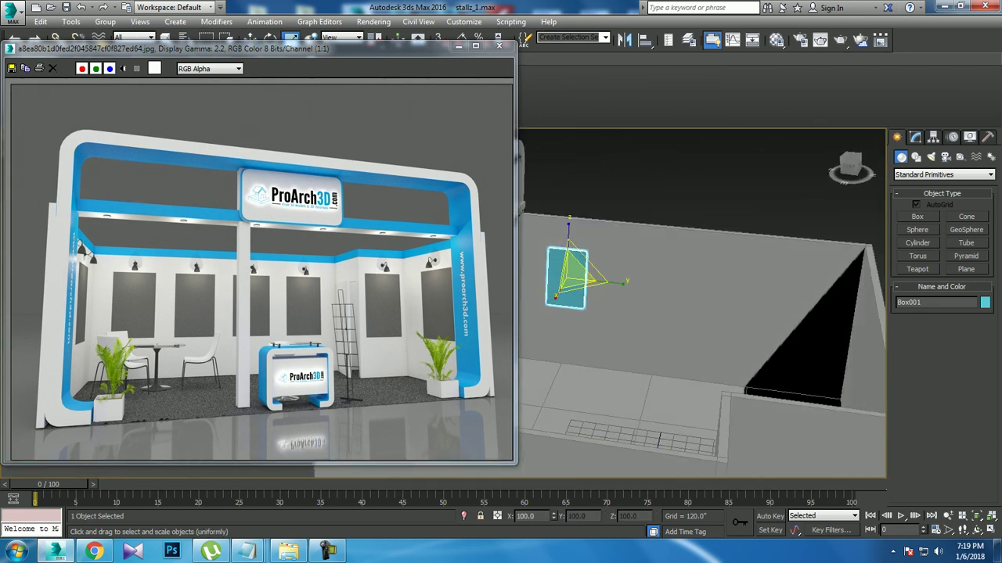
{"action": "key", "text": "w"}
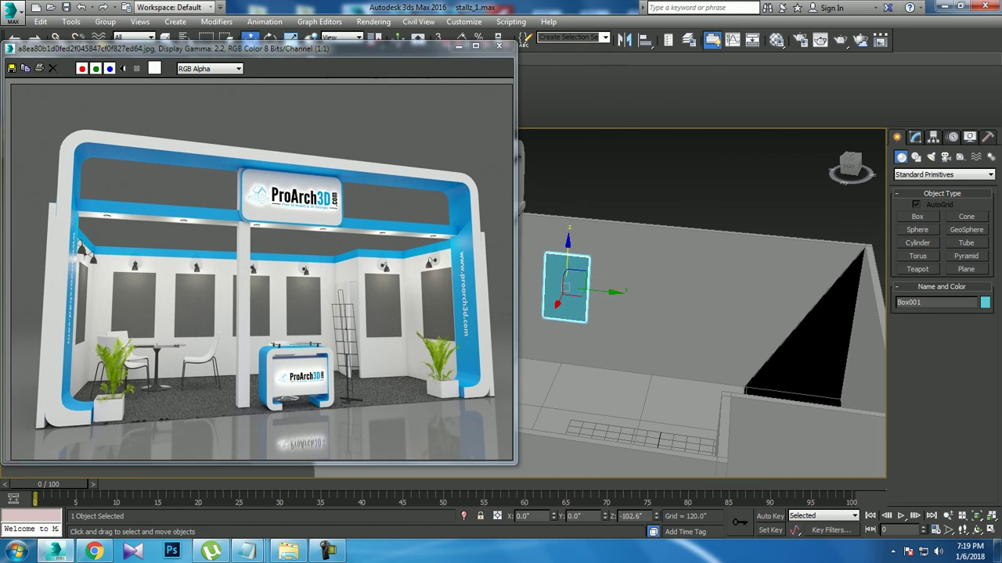
{"action": "mouse_move", "coordinate": [313, 469]}
{"action": "middle_mouse_down", "text": "alt"}
{"action": "mouse_move", "coordinate": [473, 470]}
{"action": "mouse_move", "coordinate": [24, 470]}
{"action": "middle_mouse_up", "text": "alt"}
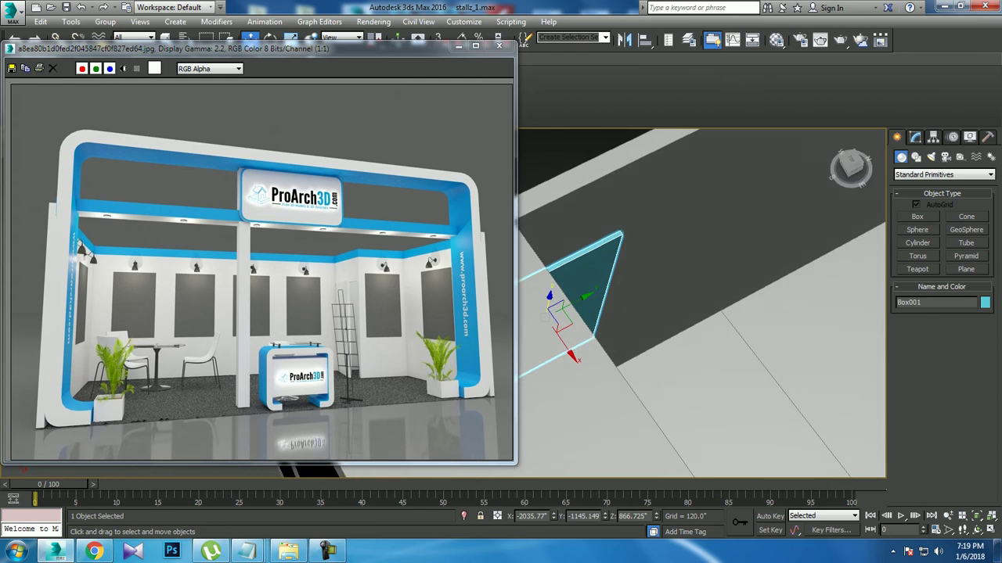
Nudge the cyan panel along X and clone it as 3 copies along the wall
{"action": "left_click_drag", "start_coordinate": [544, 317], "coordinate": [543, 313]}
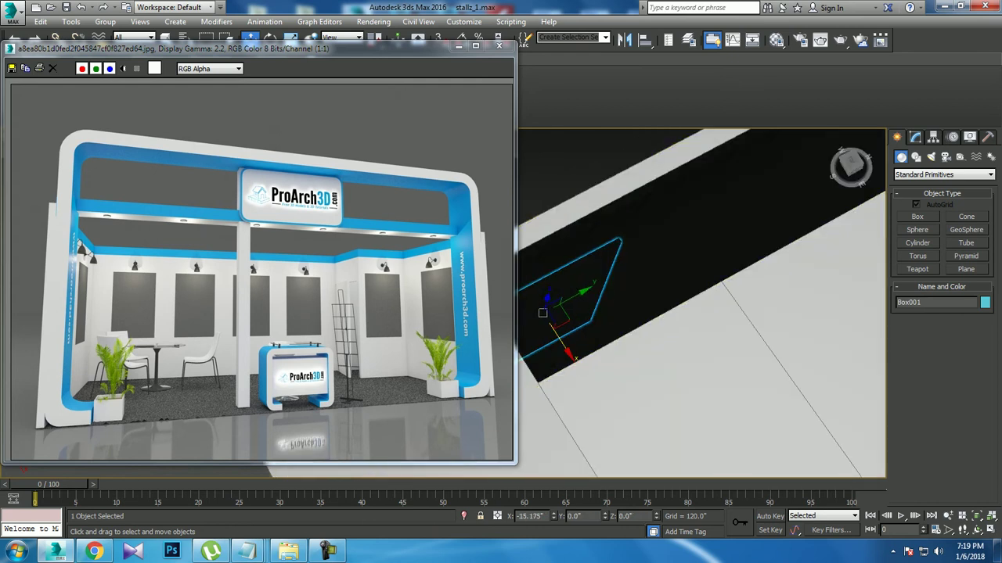
{"action": "mouse_move", "coordinate": [542, 312]}
{"action": "middle_mouse_down", "text": "alt"}
{"action": "mouse_move", "coordinate": [542, 258]}
{"action": "mouse_move", "coordinate": [542, 274]}
{"action": "middle_mouse_up", "text": "alt"}
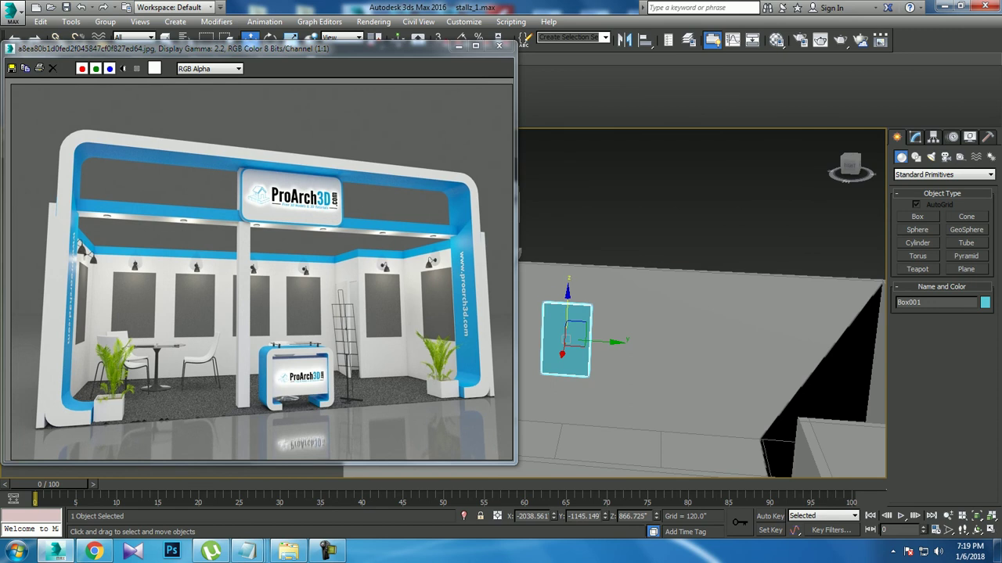
{"action": "left_click_drag", "start_coordinate": [602, 342], "coordinate": [712, 335], "text": "shift"}
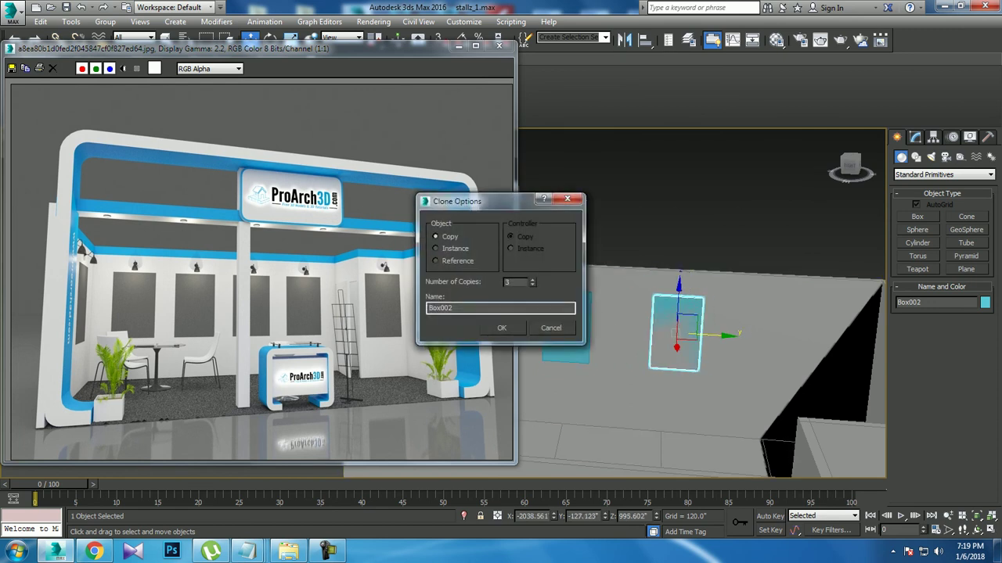
{"action": "key", "text": "Return"}
Nudge panels Box002 and Box003 slightly along X to fine-tune their spacing
{"action": "mouse_move", "coordinate": [680, 329]}
{"action": "middle_mouse_down", "text": "alt"}
{"action": "mouse_move", "coordinate": [743, 313]}
{"action": "mouse_move", "coordinate": [675, 298]}
{"action": "middle_mouse_up", "text": "alt"}
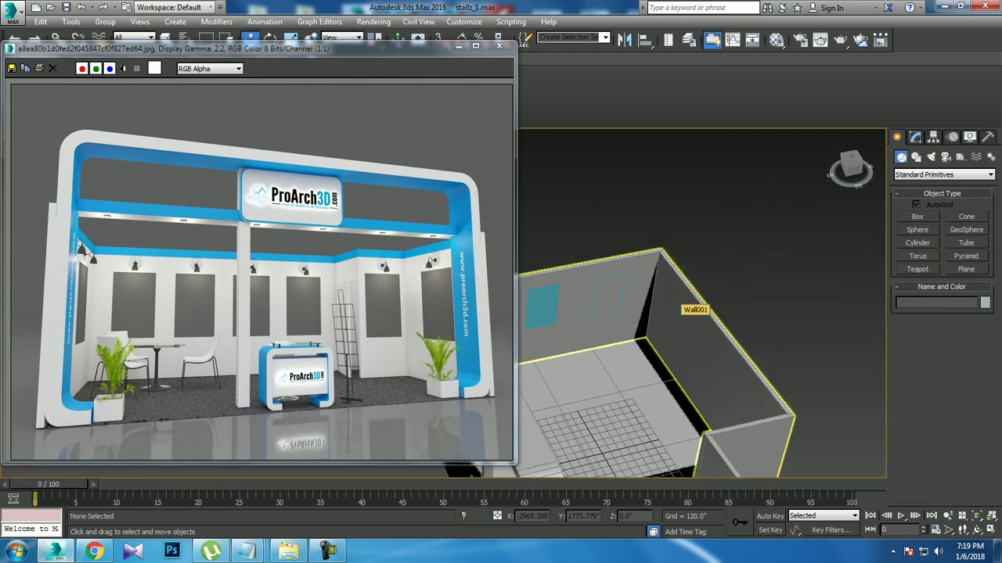
{"action": "left_click", "coordinate": [675, 298]}
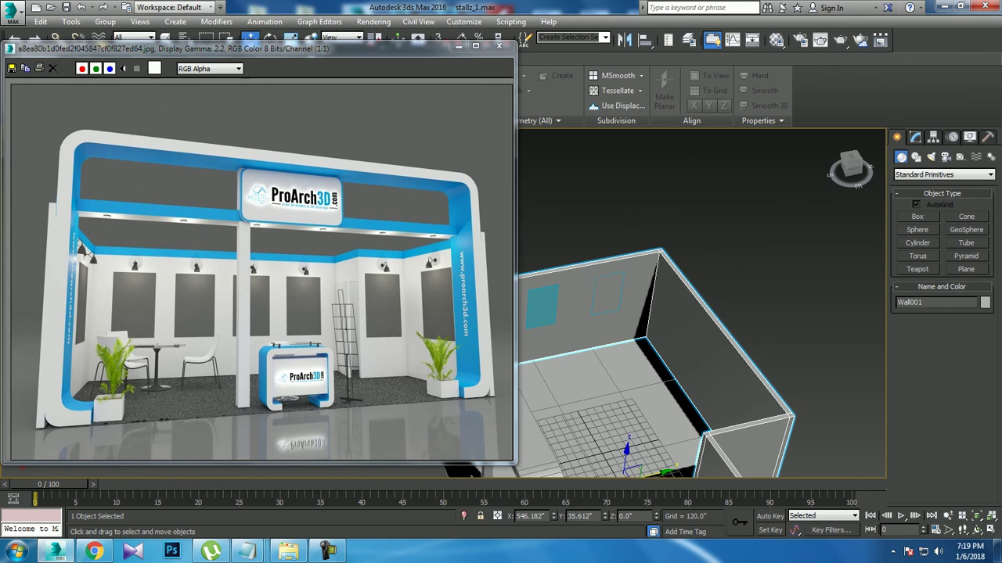
{"action": "left_click", "coordinate": [608, 296]}
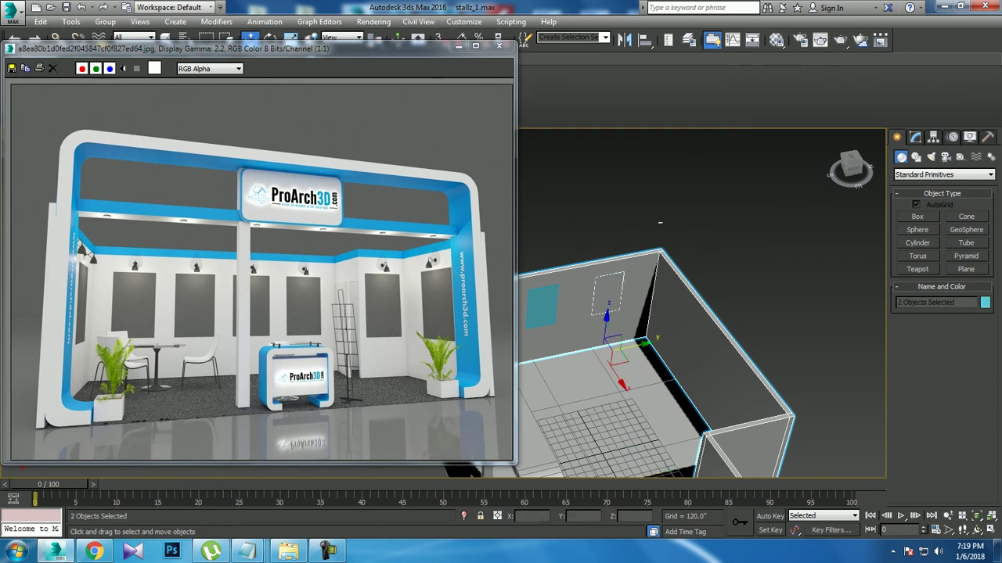
{"action": "middle_click_drag", "start_coordinate": [626, 313], "coordinate": [689, 297], "text": "alt"}
{"action": "middle_click_drag", "start_coordinate": [665, 328], "coordinate": [705, 353], "text": "alt"}
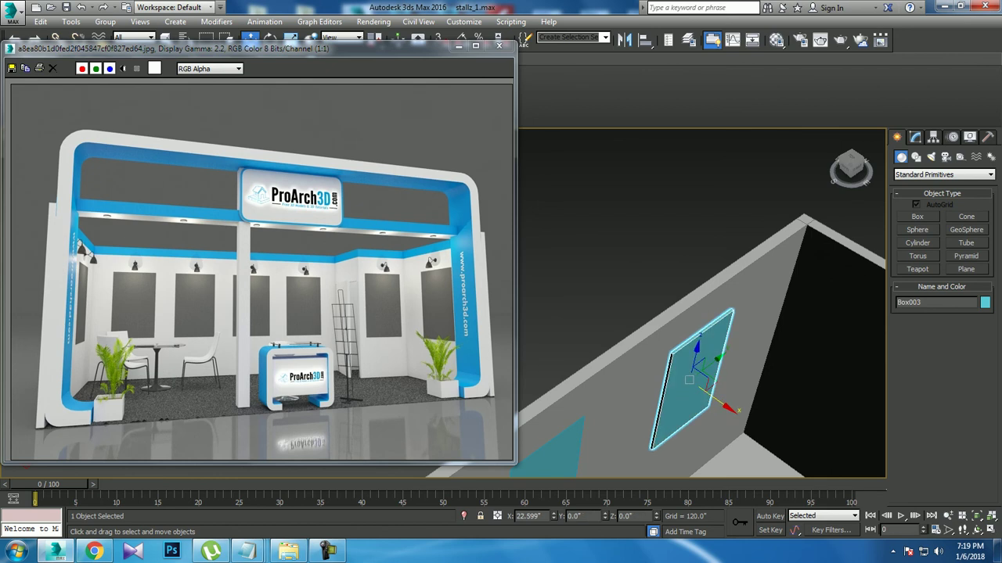
{"action": "middle_click_drag", "start_coordinate": [689, 352], "coordinate": [641, 313], "text": "alt"}
{"action": "left_click", "coordinate": [618, 313]}
{"action": "left_click_drag", "start_coordinate": [650, 335], "coordinate": [651, 335]}
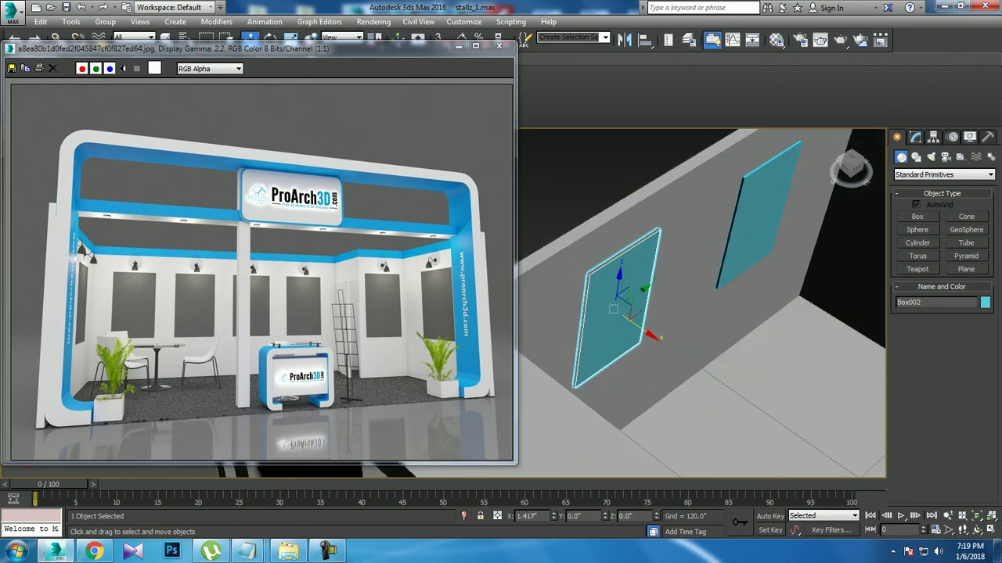
{"action": "key", "text": "shift+z"}
{"action": "key", "text": "shift+z"}
{"action": "left_click", "coordinate": [719, 285]}
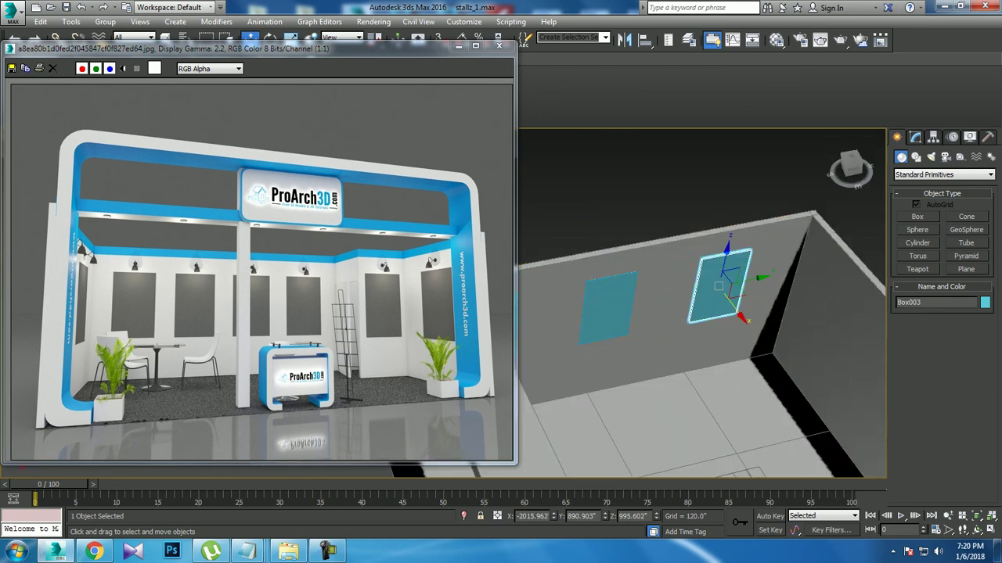
{"action": "mouse_move", "coordinate": [235, 48]}
{"action": "left_mouse_down"}
{"action": "mouse_move", "coordinate": [202, 49]}
{"action": "mouse_move", "coordinate": [201, 75]}
{"action": "left_mouse_up"}
Enable angle snap and Shift-rotate the panel 90° to make one copy
{"action": "right_click", "coordinate": [462, 40]}
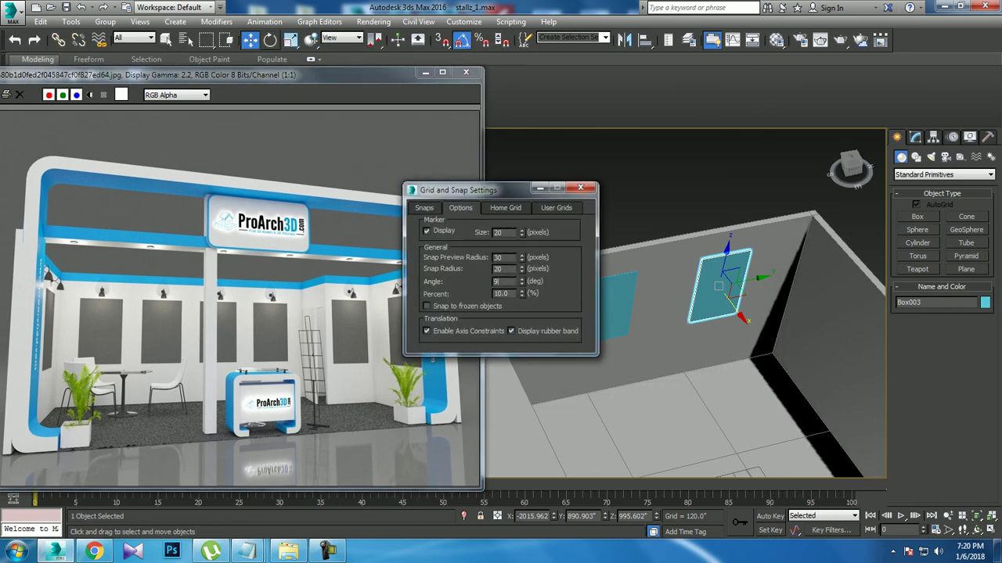
{"action": "left_click", "coordinate": [580, 187]}
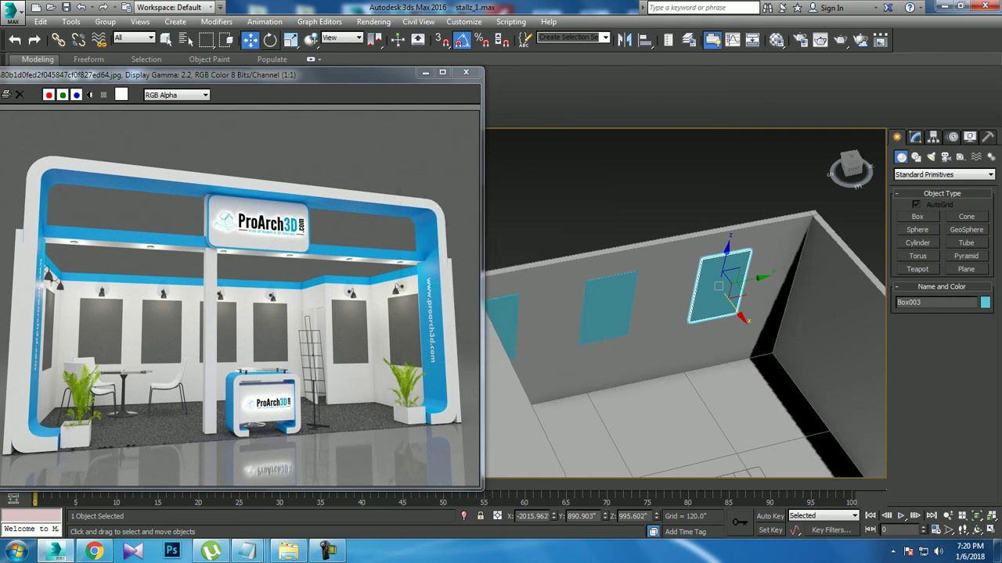
{"action": "key", "text": "e"}
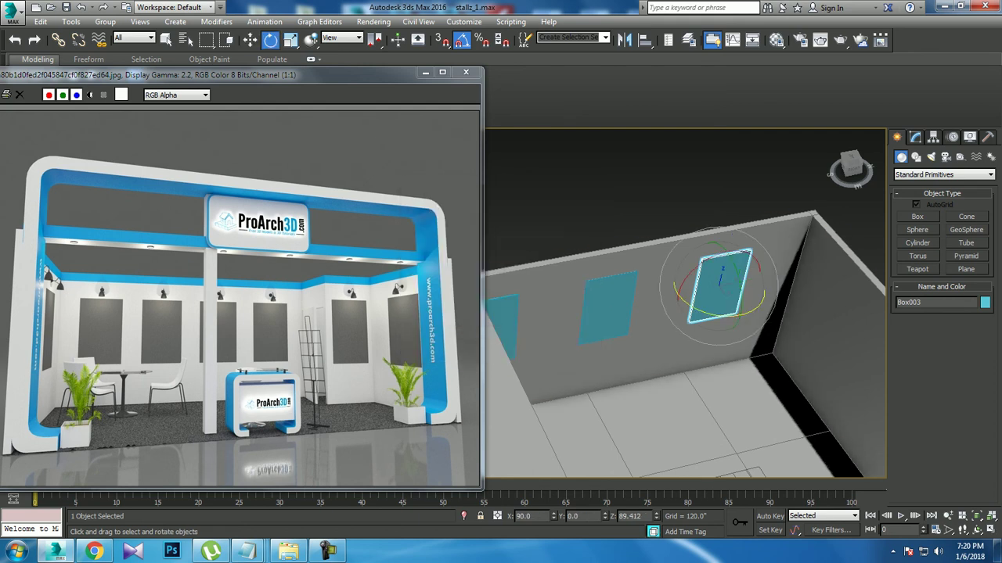
{"action": "left_click_drag", "start_coordinate": [755, 310], "coordinate": [728, 345], "text": "shift"}
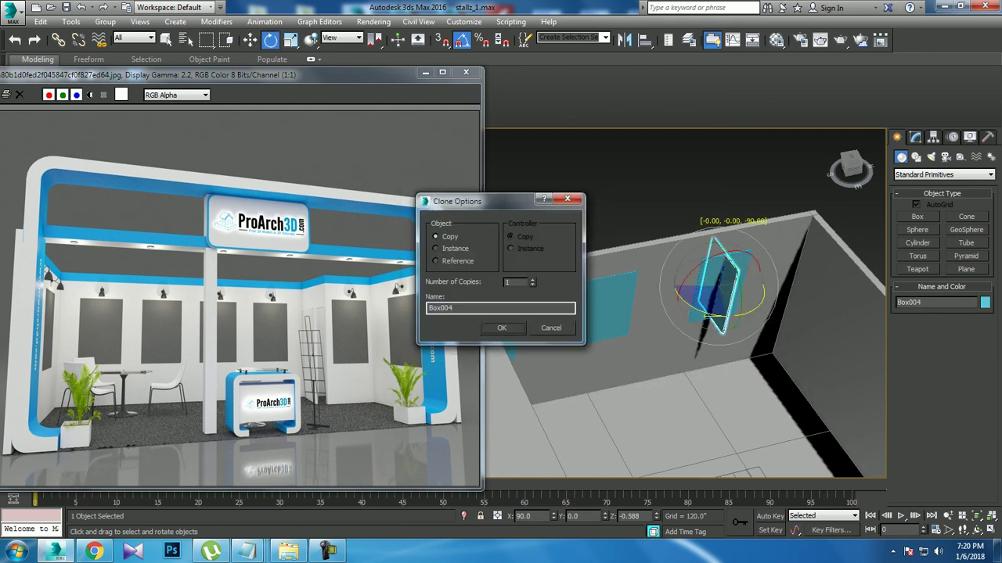
{"action": "key", "text": "Return"}
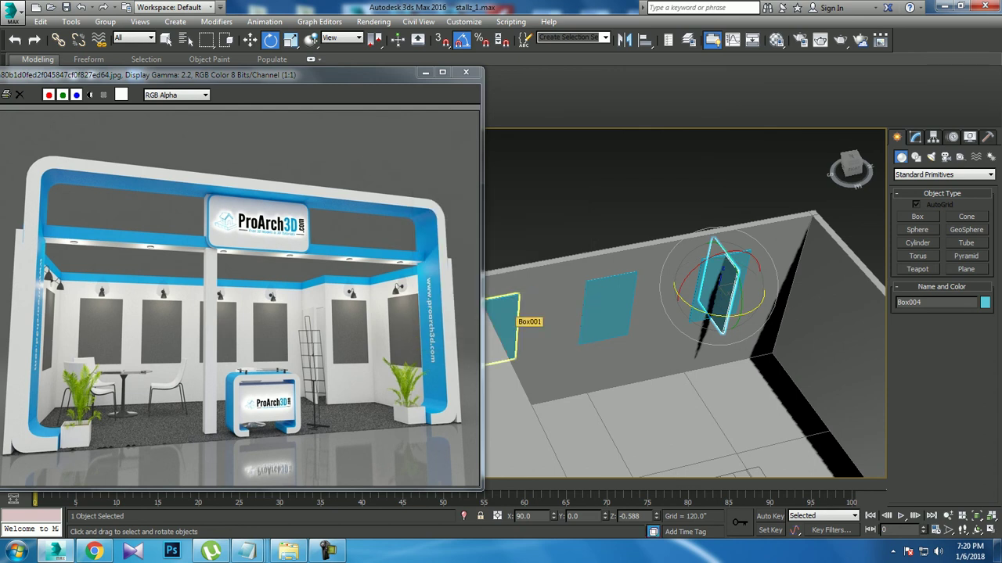
Move rotated copy Box004 onto the side wall and Shift-drag it for 3 copies
{"action": "key", "text": "w"}
{"action": "middle_click_drag", "start_coordinate": [705, 313], "coordinate": [752, 328], "text": "alt"}
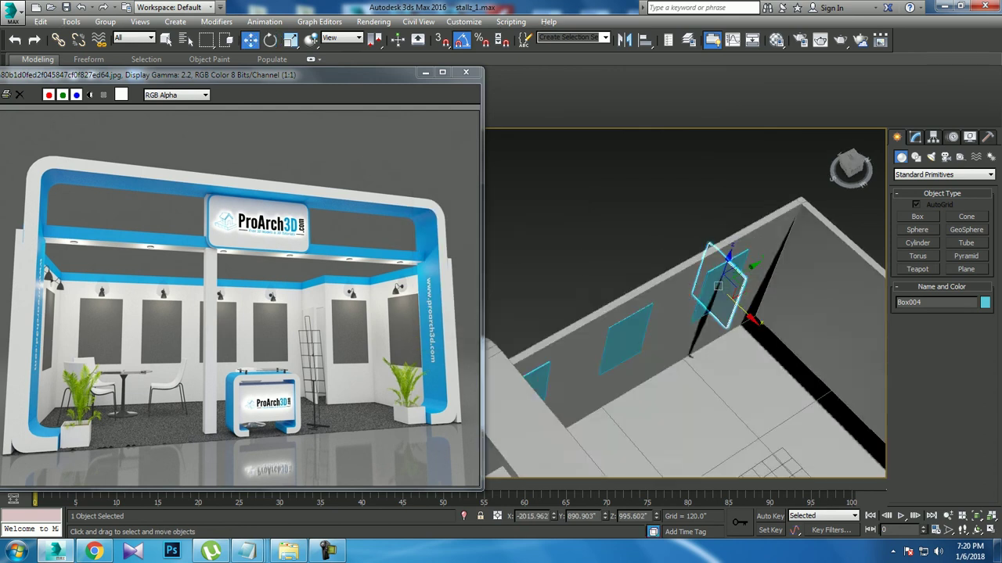
{"action": "mouse_move", "coordinate": [592, 328]}
{"action": "left_mouse_down"}
{"action": "mouse_move", "coordinate": [656, 398]}
{"action": "mouse_move", "coordinate": [726, 356]}
{"action": "left_mouse_up"}
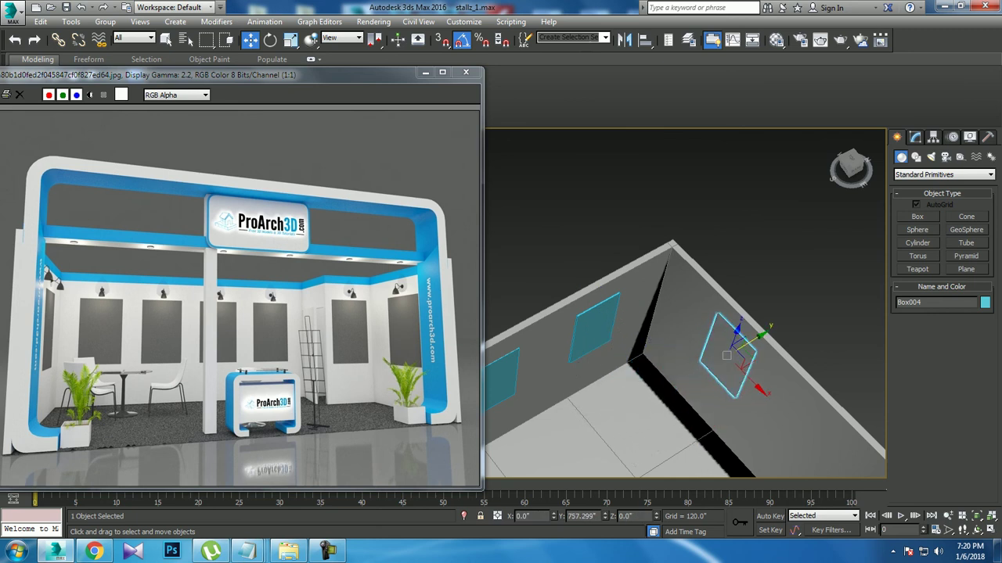
{"action": "scroll", "coordinate": [752, 368], "scroll_direction": "up", "scroll_amount": 3}
{"action": "scroll", "coordinate": [751, 368], "scroll_direction": "up", "scroll_amount": 3}
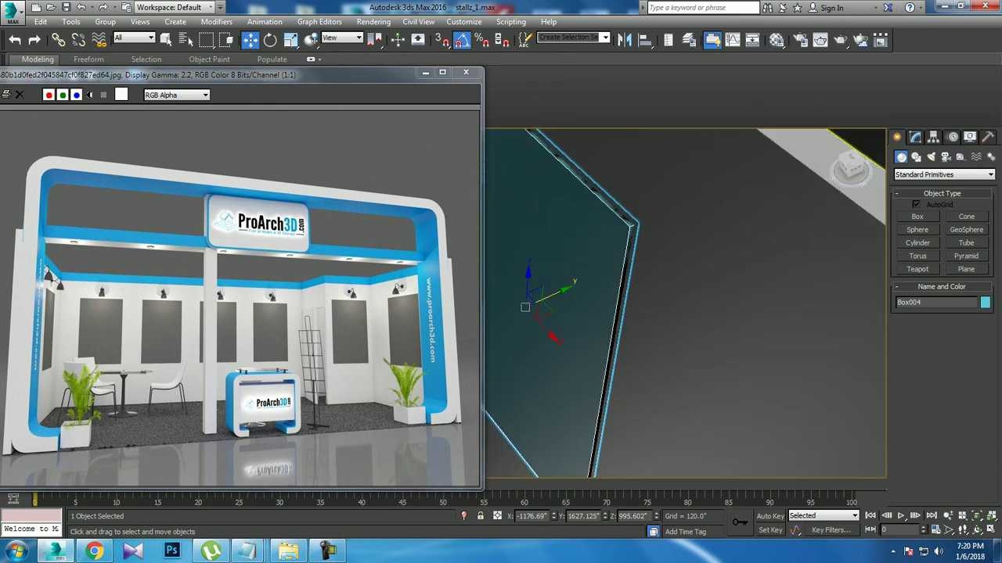
{"action": "middle_click_drag", "start_coordinate": [681, 313], "coordinate": [705, 254], "text": "alt"}
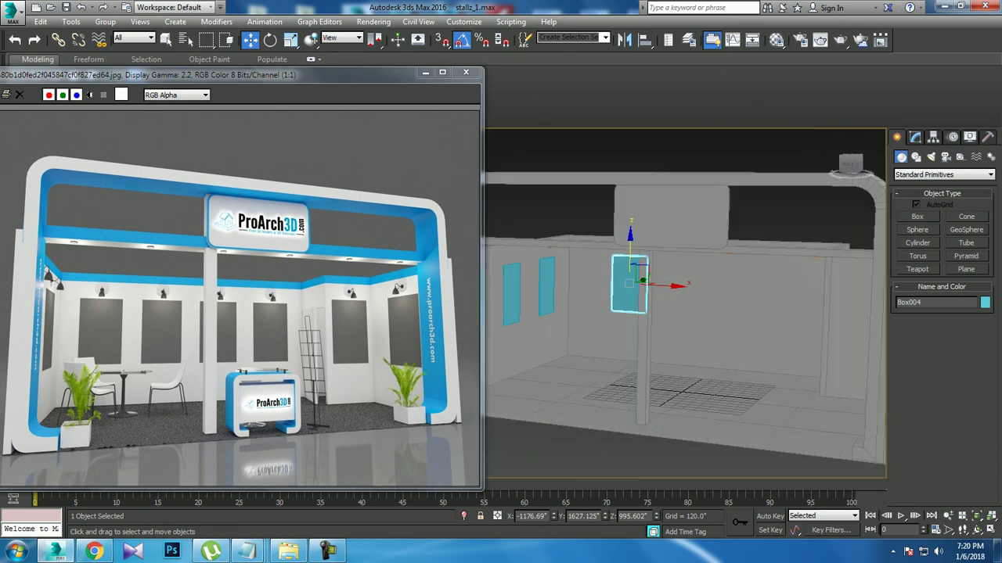
{"action": "scroll", "coordinate": [633, 281], "scroll_direction": "up", "scroll_amount": 2}
{"action": "scroll", "coordinate": [634, 281], "scroll_direction": "up", "scroll_amount": 2}
{"action": "left_click_drag", "start_coordinate": [618, 275], "coordinate": [602, 275]}
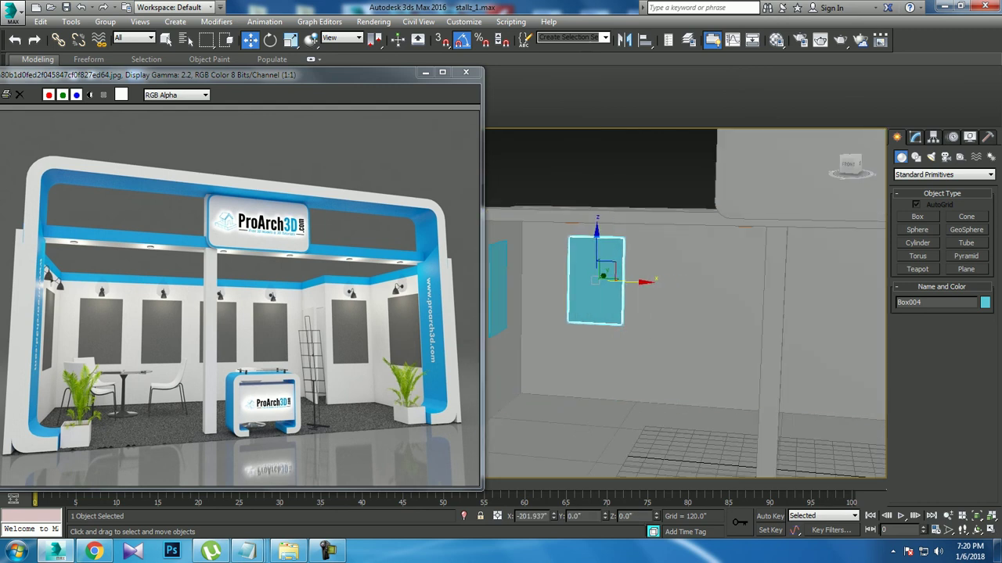
{"action": "middle_click_drag", "start_coordinate": [602, 275], "coordinate": [594, 279], "text": "alt"}
{"action": "left_click_drag", "start_coordinate": [594, 279], "coordinate": [682, 280]}
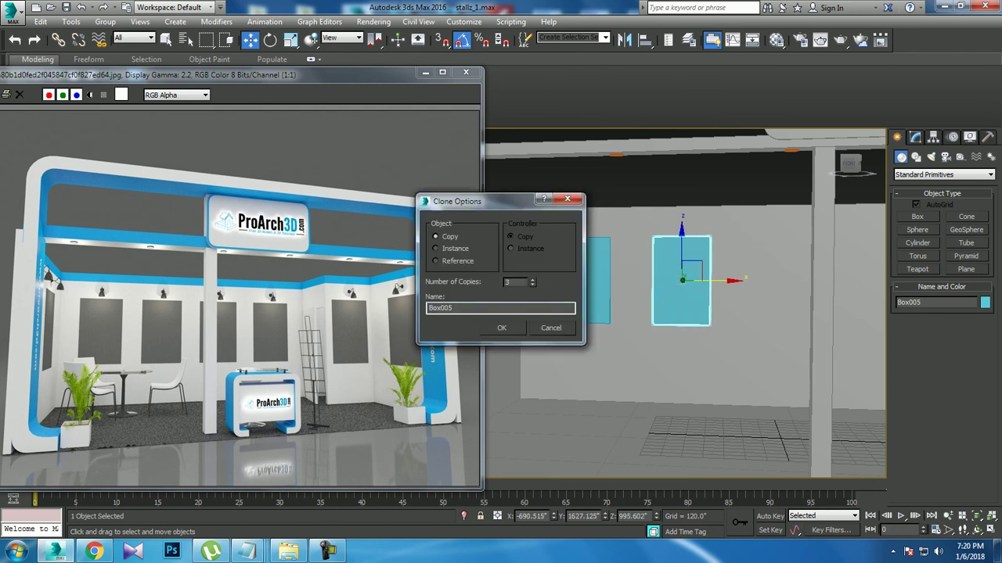
Confirm the three side-wall copies and nudge two of those panels slightly along Y
{"action": "key", "text": "Return"}
{"action": "middle_click_drag", "start_coordinate": [680, 313], "coordinate": [713, 297], "text": "alt"}
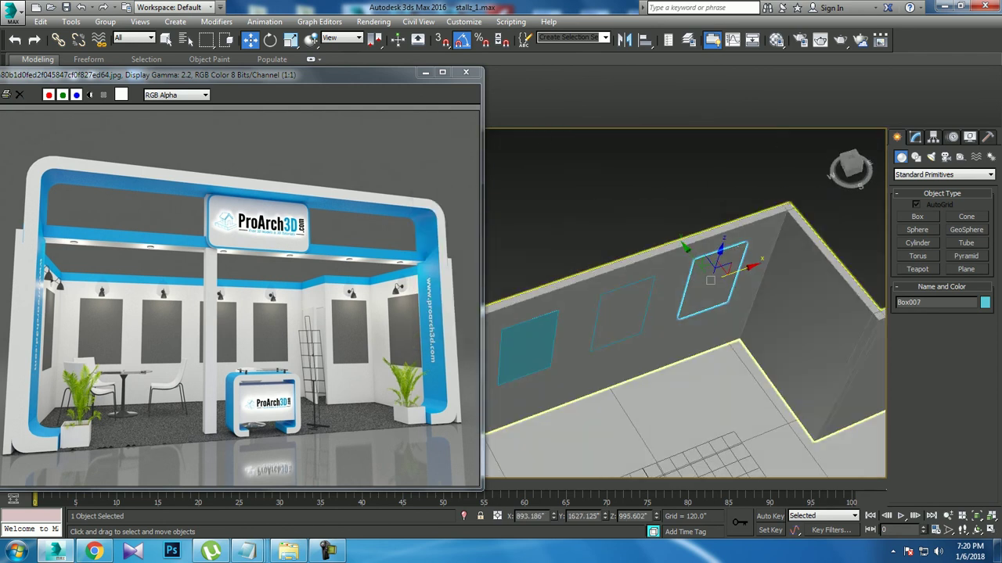
{"action": "left_click", "coordinate": [751, 266]}
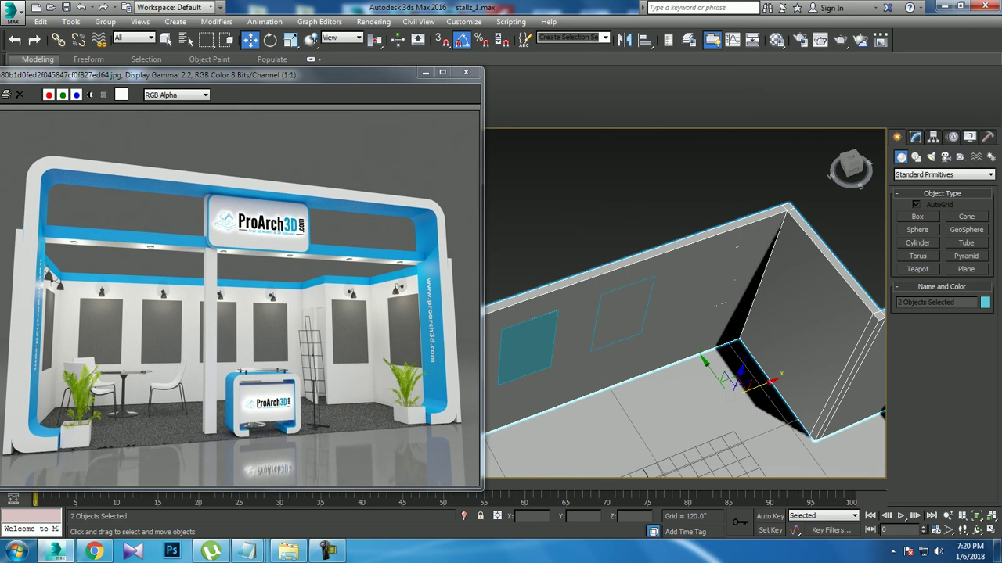
{"action": "left_click_drag", "start_coordinate": [584, 236], "coordinate": [691, 304], "text": "ctrl"}
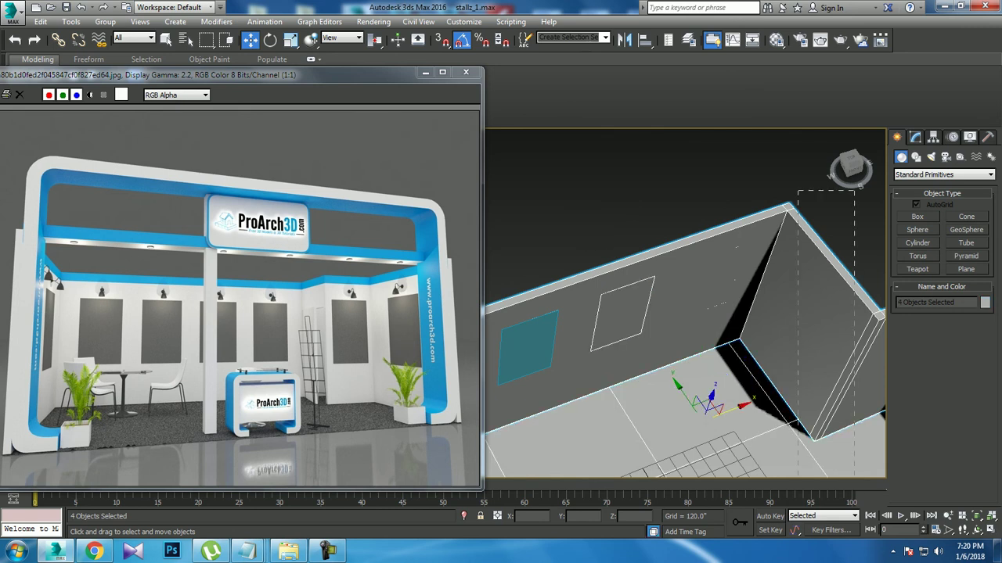
{"action": "key", "text": "z"}
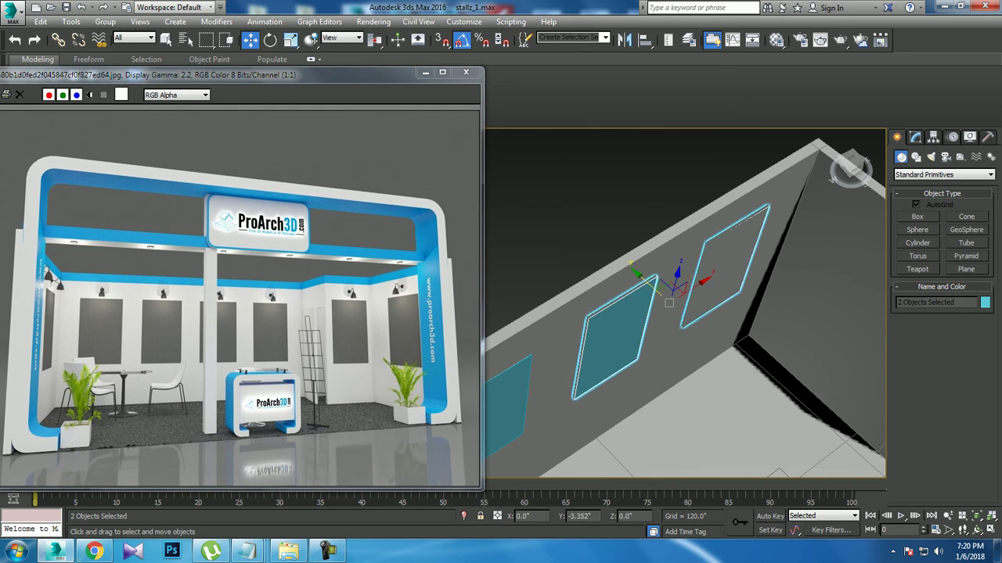
{"action": "left_click_drag", "start_coordinate": [655, 280], "coordinate": [656, 282]}
{"action": "left_click", "coordinate": [548, 329]}
{"action": "key", "text": "z"}
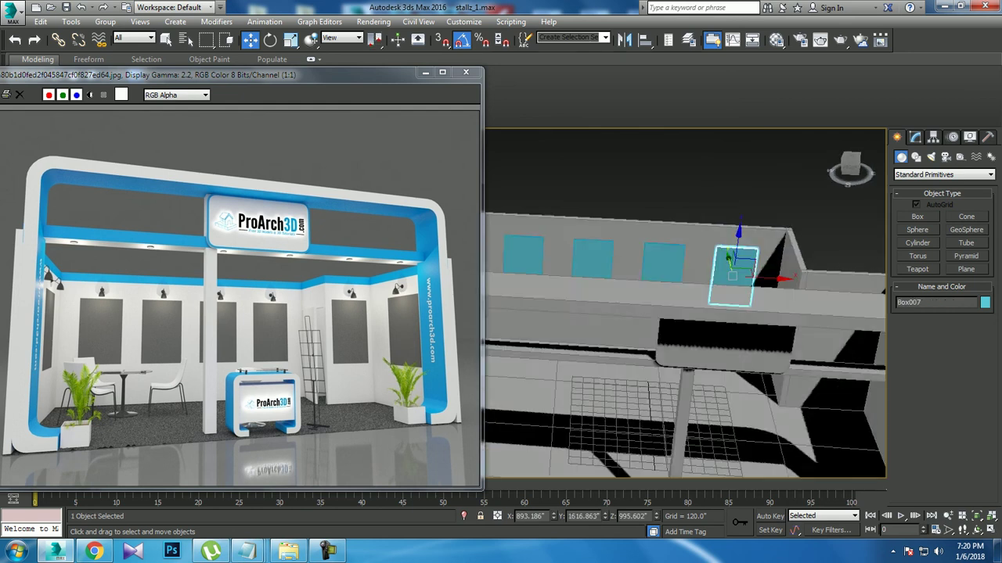
{"action": "mouse_move", "coordinate": [685, 306]}
{"action": "middle_mouse_down", "text": "alt"}
{"action": "mouse_move", "coordinate": [658, 297]}
{"action": "mouse_move", "coordinate": [704, 321]}
{"action": "mouse_move", "coordinate": [681, 298]}
{"action": "mouse_move", "coordinate": [673, 266]}
{"action": "mouse_move", "coordinate": [689, 297]}
{"action": "middle_mouse_up", "text": "alt"}
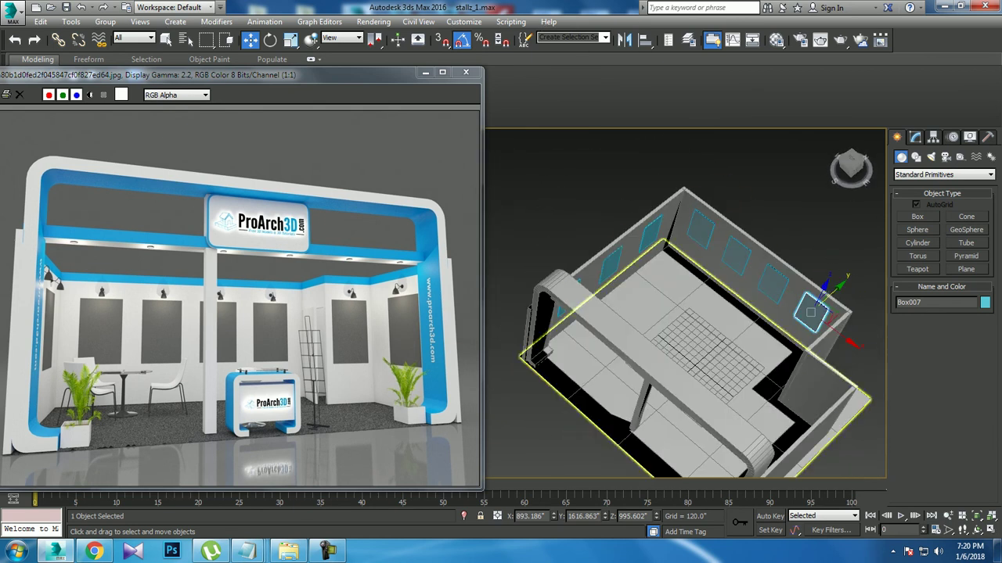
Shift-drag a wall display panel to make copy Box008
{"action": "left_click", "coordinate": [613, 254]}
{"action": "mouse_move", "coordinate": [614, 254]}
{"action": "middle_mouse_down", "text": "alt"}
{"action": "mouse_move", "coordinate": [642, 282]}
{"action": "mouse_move", "coordinate": [689, 293]}
{"action": "middle_mouse_up", "text": "alt"}
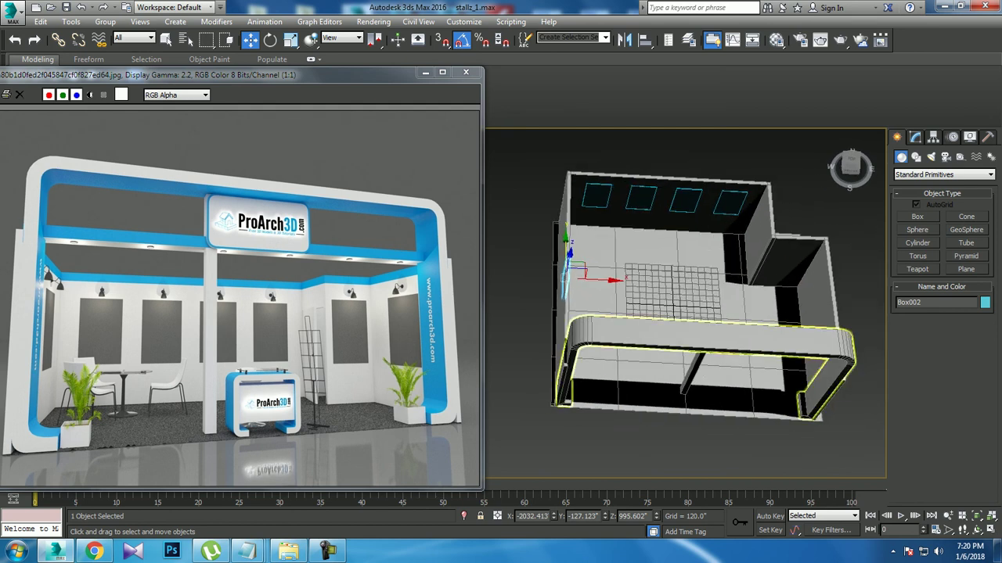
{"action": "left_click", "coordinate": [761, 288]}
{"action": "left_click_drag", "start_coordinate": [767, 286], "coordinate": [804, 285], "text": "shift"}
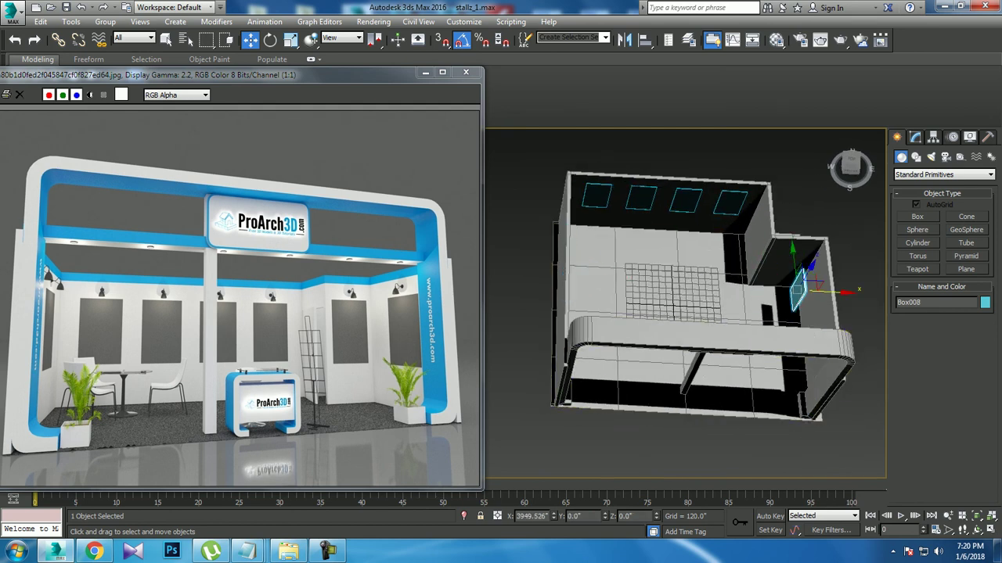
{"action": "key", "text": "Return"}
{"action": "key", "text": "z"}
{"action": "scroll", "coordinate": [685, 303], "scroll_direction": "down", "scroll_amount": 3}
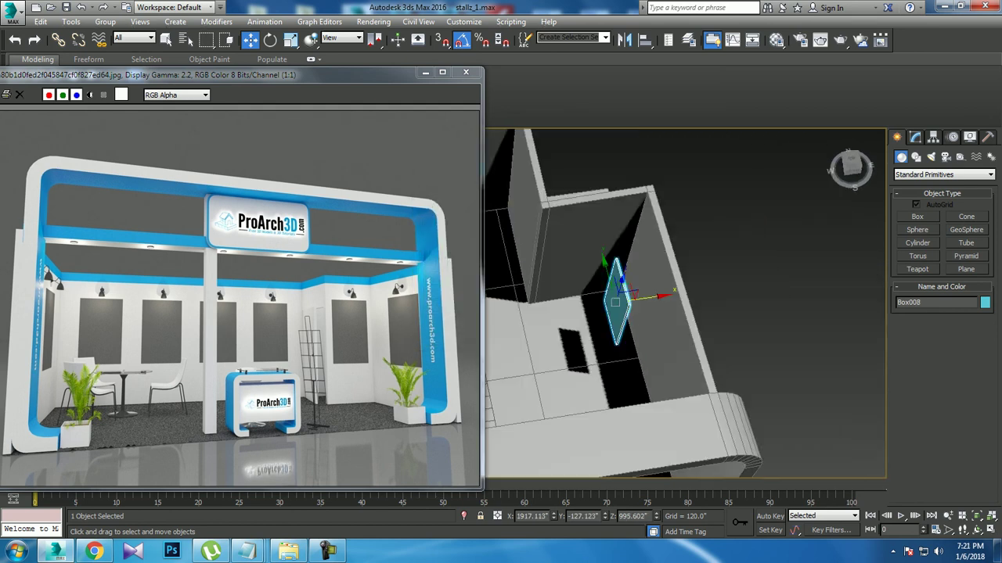
Rotate Box008 90°, set it flush on the recess wall, and pull off copy Box009
{"action": "key", "text": "e"}
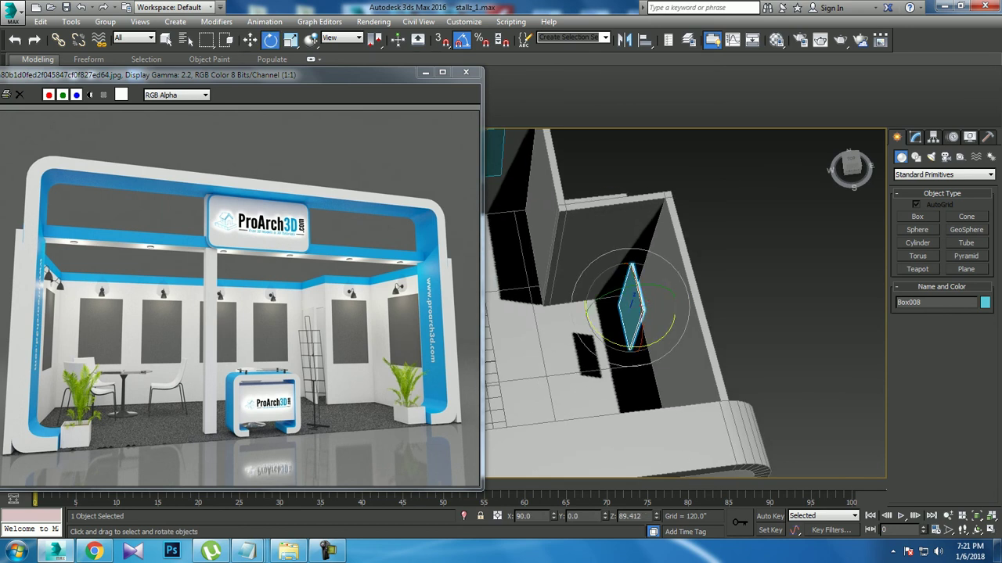
{"action": "left_click_drag", "start_coordinate": [669, 325], "coordinate": [654, 345]}
{"action": "key", "text": "w"}
{"action": "middle_click_drag", "start_coordinate": [704, 352], "coordinate": [751, 321], "text": "alt"}
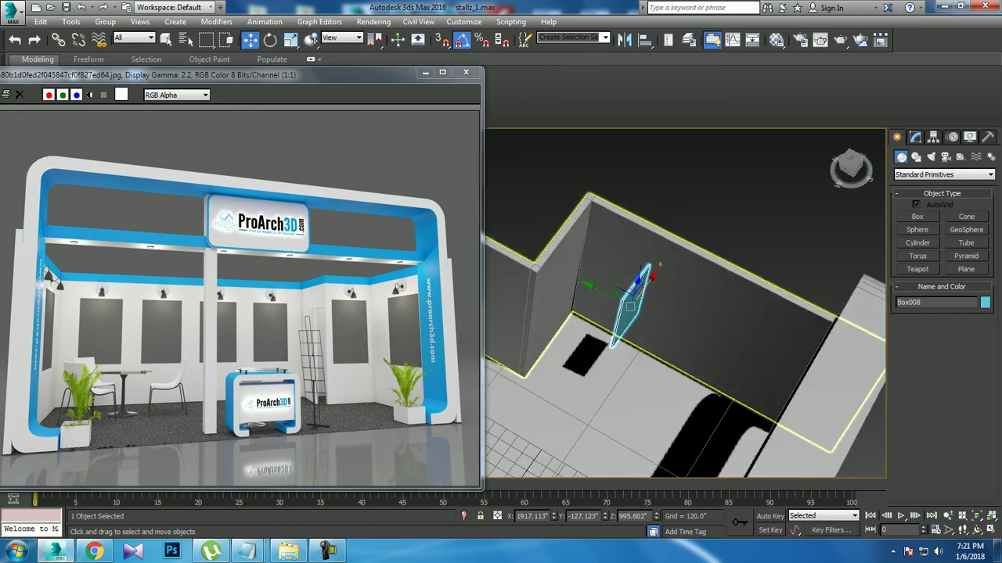
{"action": "mouse_move", "coordinate": [626, 293]}
{"action": "left_mouse_down"}
{"action": "mouse_move", "coordinate": [573, 266]}
{"action": "mouse_move", "coordinate": [563, 272]}
{"action": "left_mouse_up"}
{"action": "middle_click_drag", "start_coordinate": [564, 271], "coordinate": [622, 301], "text": "alt"}
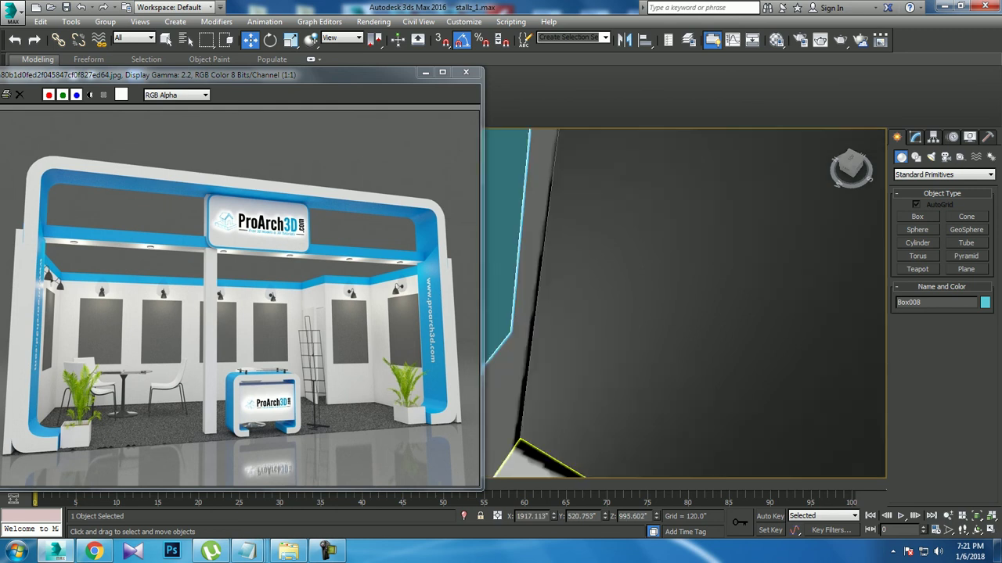
{"action": "scroll", "coordinate": [622, 300], "scroll_direction": "up", "scroll_amount": 5}
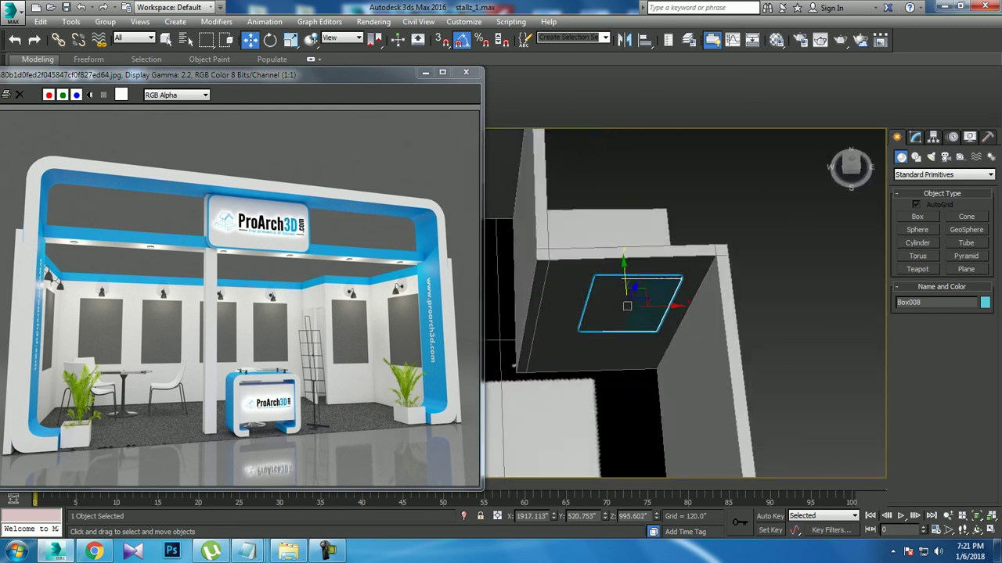
{"action": "left_click_drag", "start_coordinate": [610, 306], "coordinate": [583, 305]}
{"action": "middle_click_drag", "start_coordinate": [583, 305], "coordinate": [595, 305], "text": "alt"}
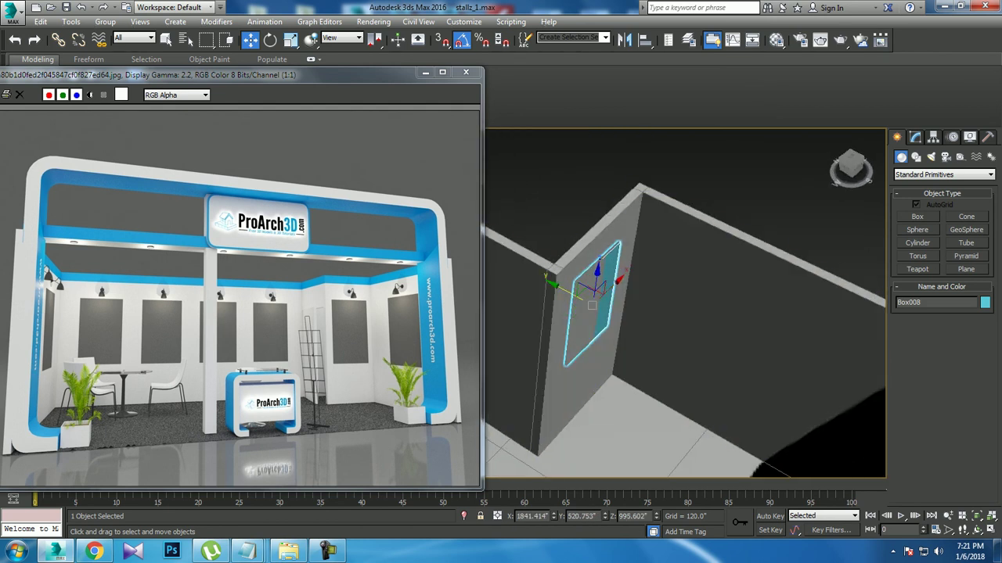
{"action": "left_click_drag", "start_coordinate": [593, 305], "coordinate": [592, 306]}
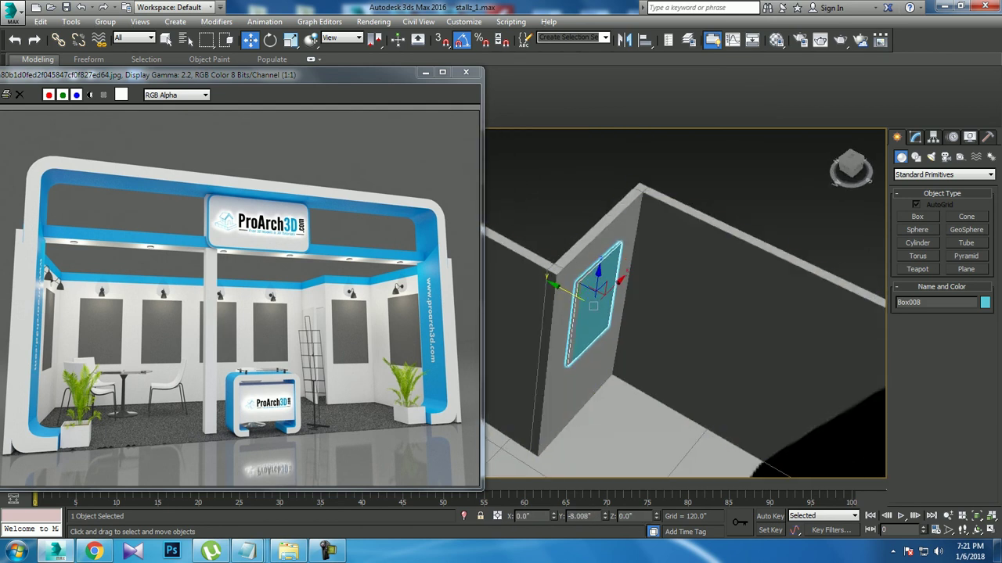
{"action": "middle_click_drag", "start_coordinate": [593, 305], "coordinate": [595, 306], "text": "alt"}
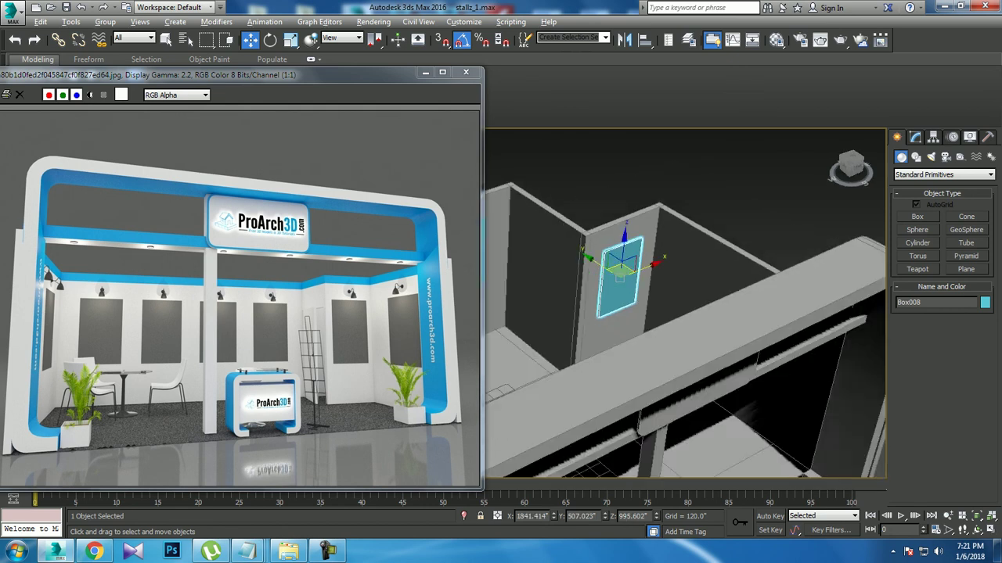
{"action": "left_click_drag", "start_coordinate": [618, 270], "coordinate": [691, 301], "text": "shift"}
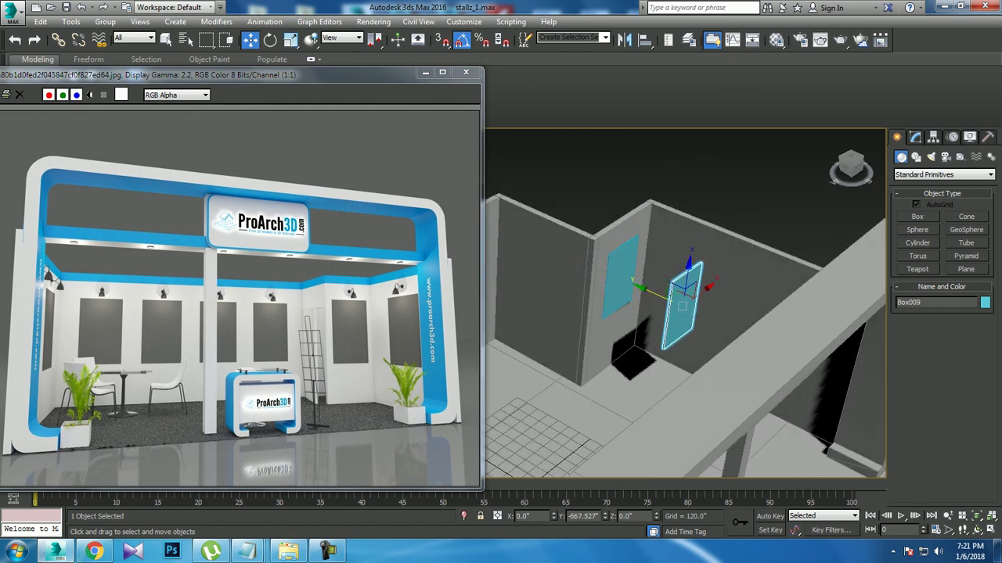
Rotate Box009 -90° about Z, slide it along the return wall, and clone Box010
{"action": "key", "text": "Return"}
{"action": "key", "text": "e"}
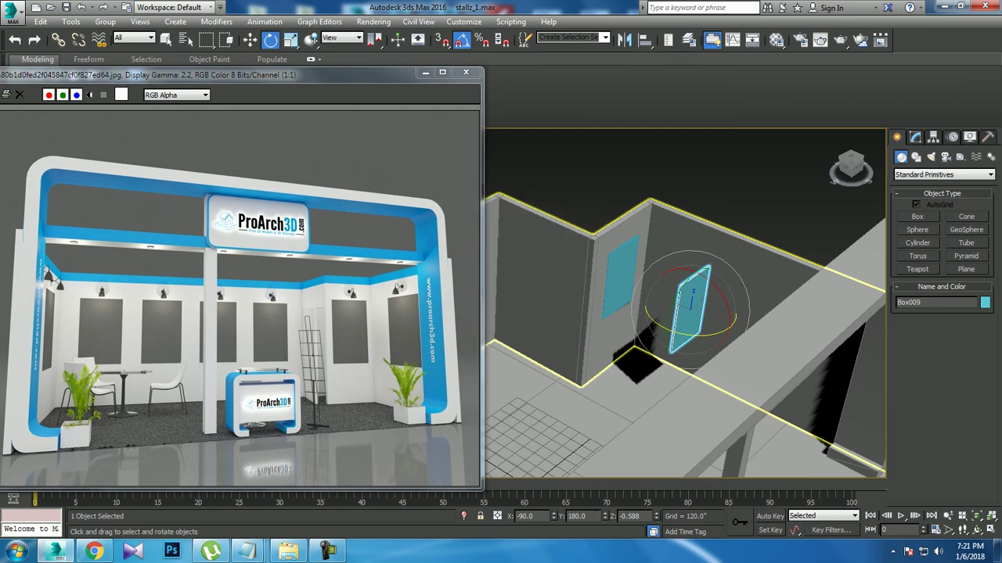
{"action": "left_click_drag", "start_coordinate": [693, 309], "coordinate": [692, 337]}
{"action": "key", "text": "w"}
{"action": "mouse_move", "coordinate": [685, 329]}
{"action": "middle_mouse_down", "text": "alt"}
{"action": "mouse_move", "coordinate": [685, 305]}
{"action": "mouse_move", "coordinate": [626, 329]}
{"action": "middle_mouse_up", "text": "alt"}
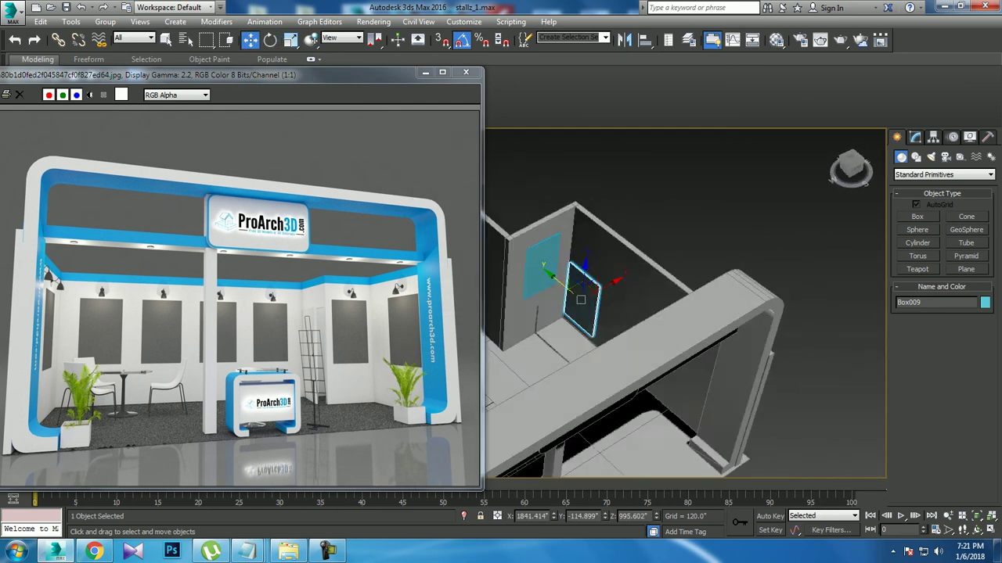
{"action": "left_click_drag", "start_coordinate": [586, 329], "coordinate": [629, 303]}
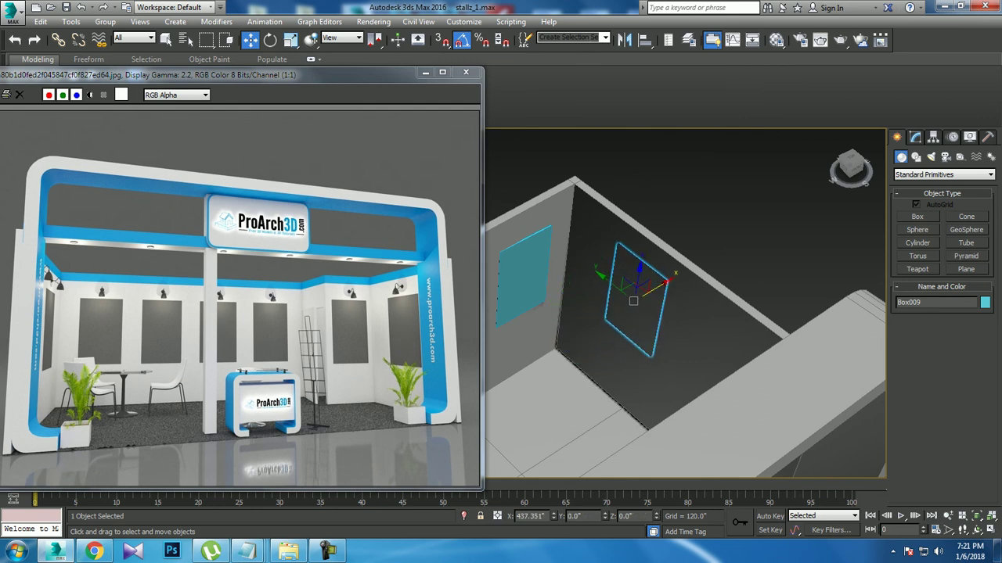
{"action": "mouse_move", "coordinate": [629, 303]}
{"action": "middle_mouse_down", "text": "alt"}
{"action": "mouse_move", "coordinate": [618, 313]}
{"action": "mouse_move", "coordinate": [618, 297]}
{"action": "middle_mouse_up", "text": "alt"}
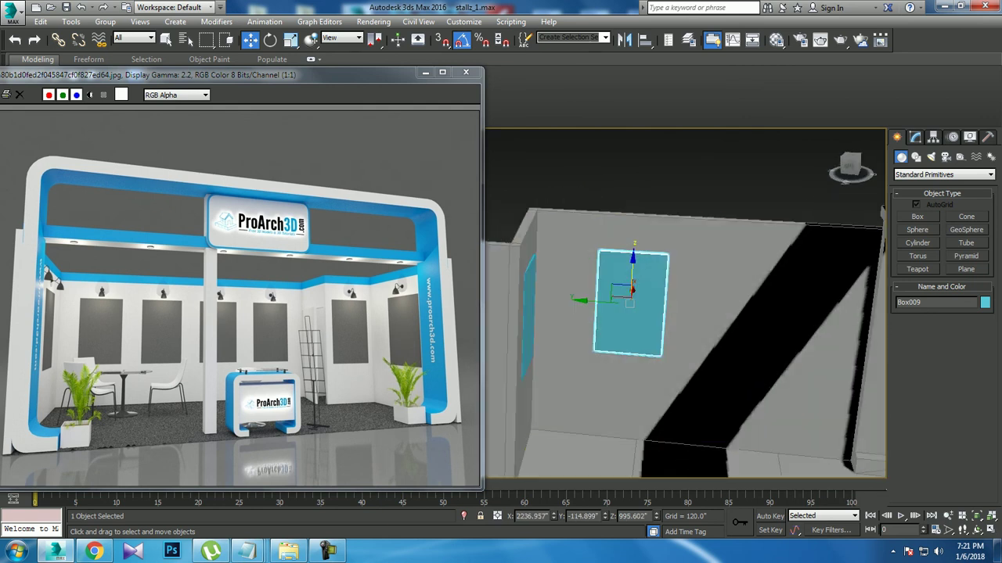
{"action": "mouse_move", "coordinate": [618, 299]}
{"action": "left_mouse_down"}
{"action": "mouse_move", "coordinate": [603, 300]}
{"action": "mouse_move", "coordinate": [763, 313]}
{"action": "left_mouse_up"}
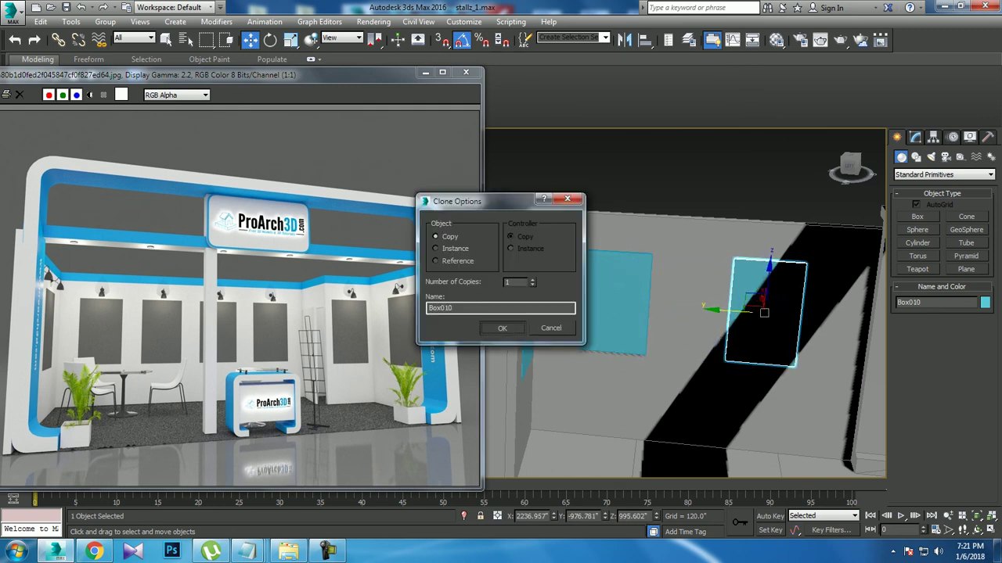
{"action": "key", "text": "Return"}
{"action": "scroll", "coordinate": [610, 298], "scroll_direction": "down", "scroll_amount": 6}
Select all 21 booth objects and assign them one light grey object colour
{"action": "key", "text": "ctrl+a"}
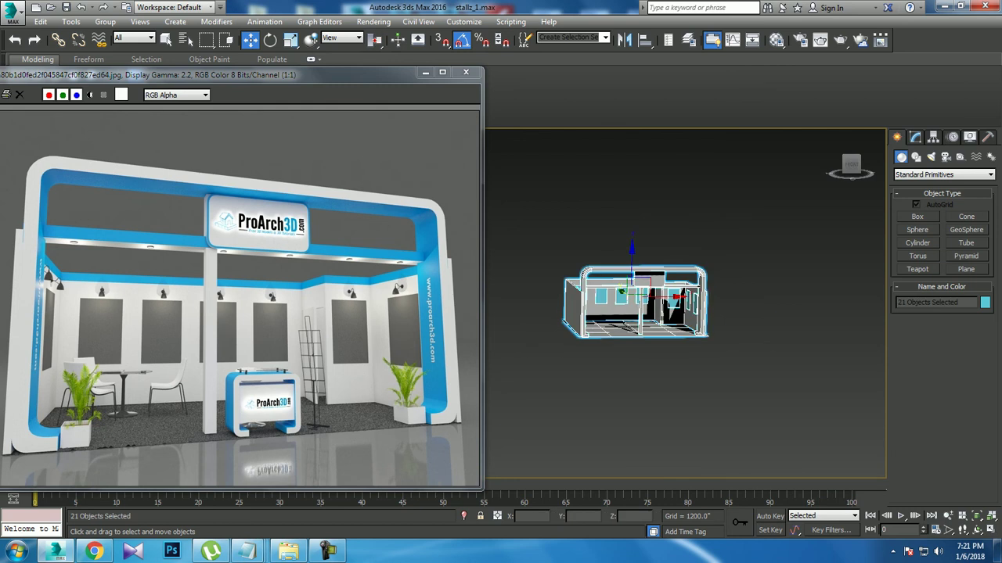
{"action": "key", "text": "z"}
{"action": "middle_click_drag", "start_coordinate": [688, 328], "coordinate": [704, 329], "text": "alt"}
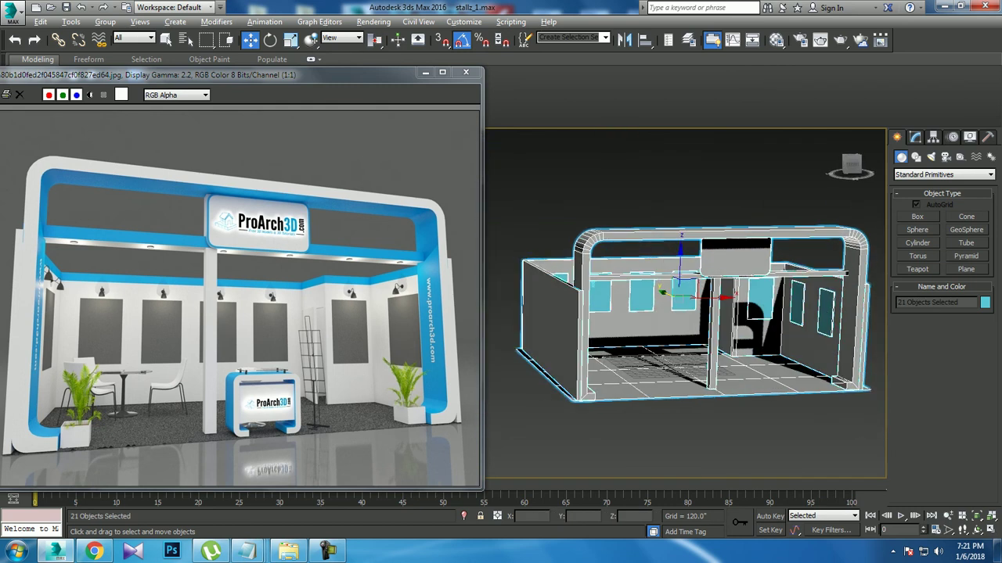
{"action": "left_click", "coordinate": [984, 302]}
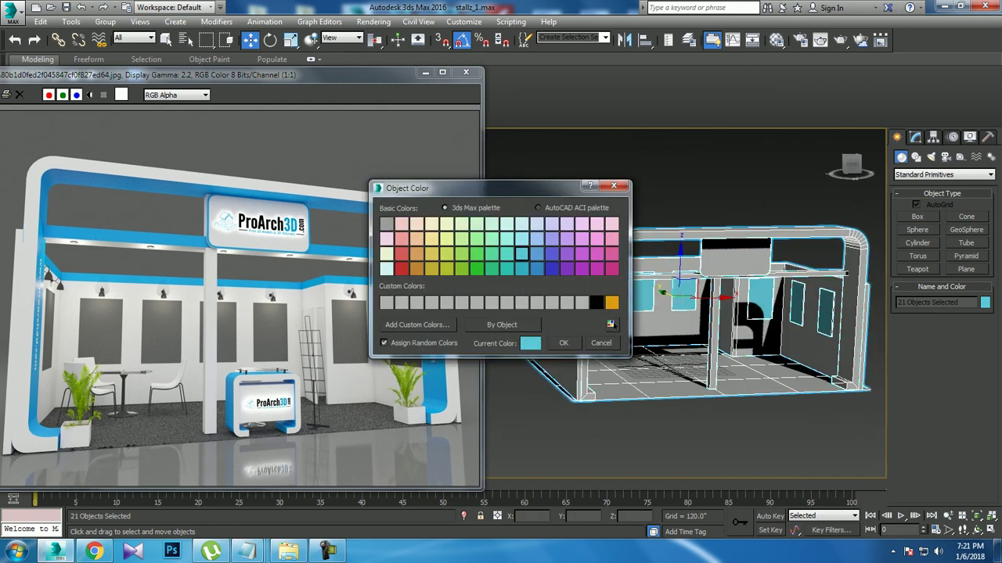
{"action": "left_click", "coordinate": [563, 342]}
{"action": "mouse_move", "coordinate": [564, 343]}
{"action": "middle_mouse_down", "text": "alt"}
{"action": "mouse_move", "coordinate": [642, 337]}
{"action": "mouse_move", "coordinate": [688, 313]}
{"action": "mouse_move", "coordinate": [671, 306]}
{"action": "middle_mouse_up", "text": "alt"}
{"action": "scroll", "coordinate": [681, 297], "scroll_direction": "up", "scroll_amount": 3}
{"action": "scroll", "coordinate": [681, 297], "scroll_direction": "up", "scroll_amount": 2}
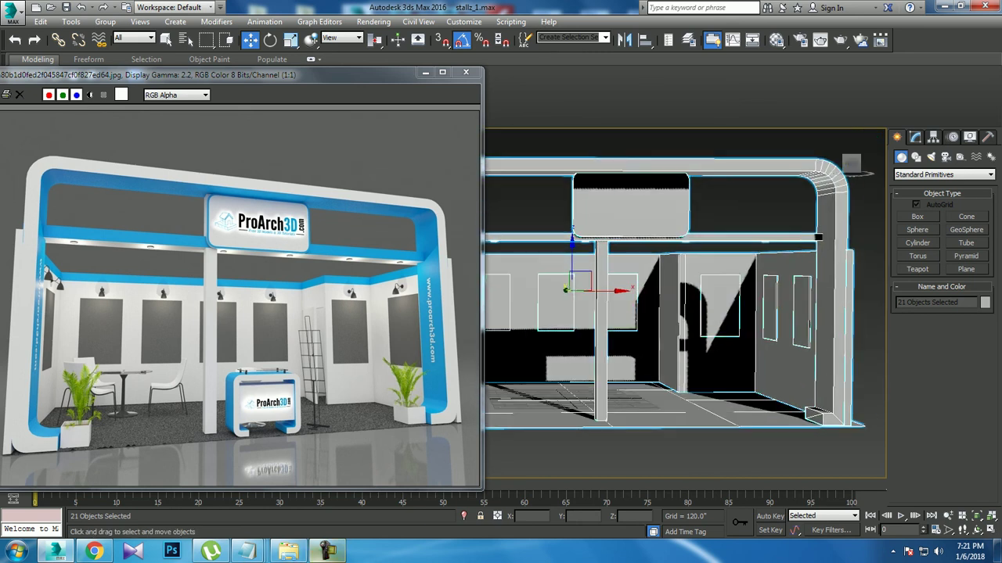
Add the closing lines "Thanks for watching.." and "continue to part 2" at the end of the Notepad note
{"action": "left_click", "coordinate": [386, 479]}
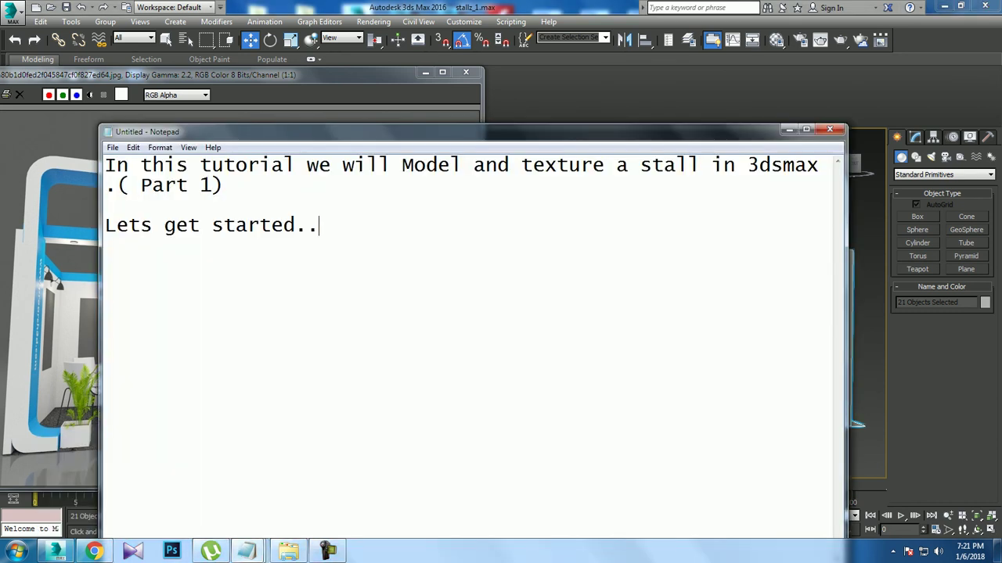
{"action": "type", "text": "Thanks for watching.."}
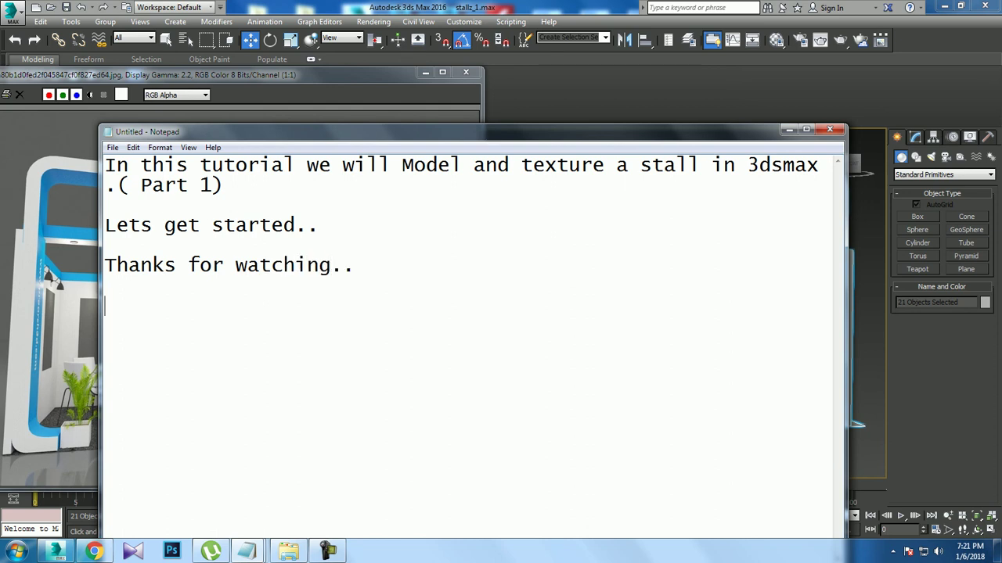
{"action": "type", "text": "  continue to part 2"}
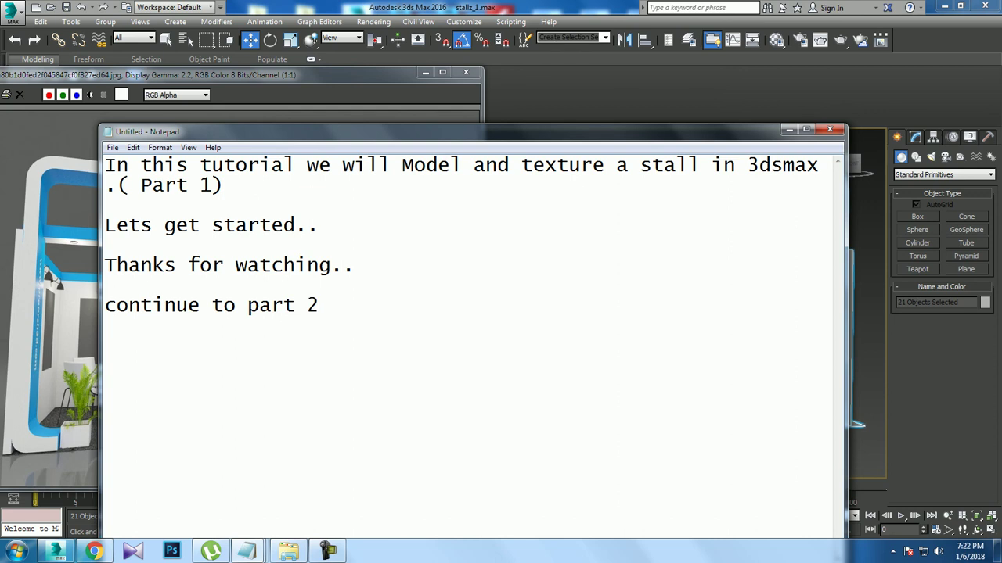